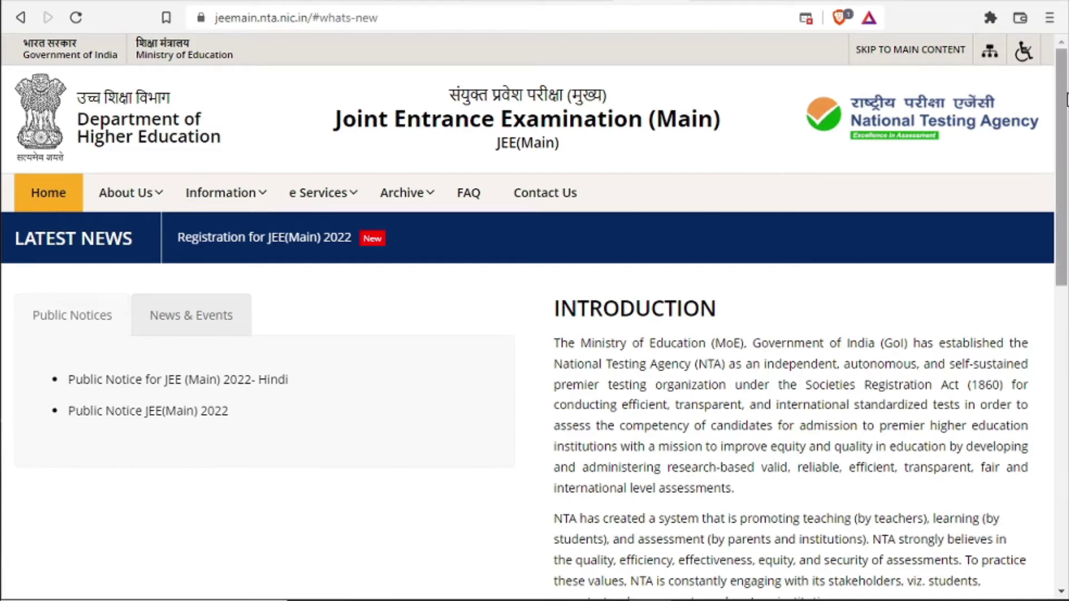
Open the 'Public Notice JEE(Main) 2022' PDF from the home page's Public Notices list
drag(1064, 87, 1064, 205)
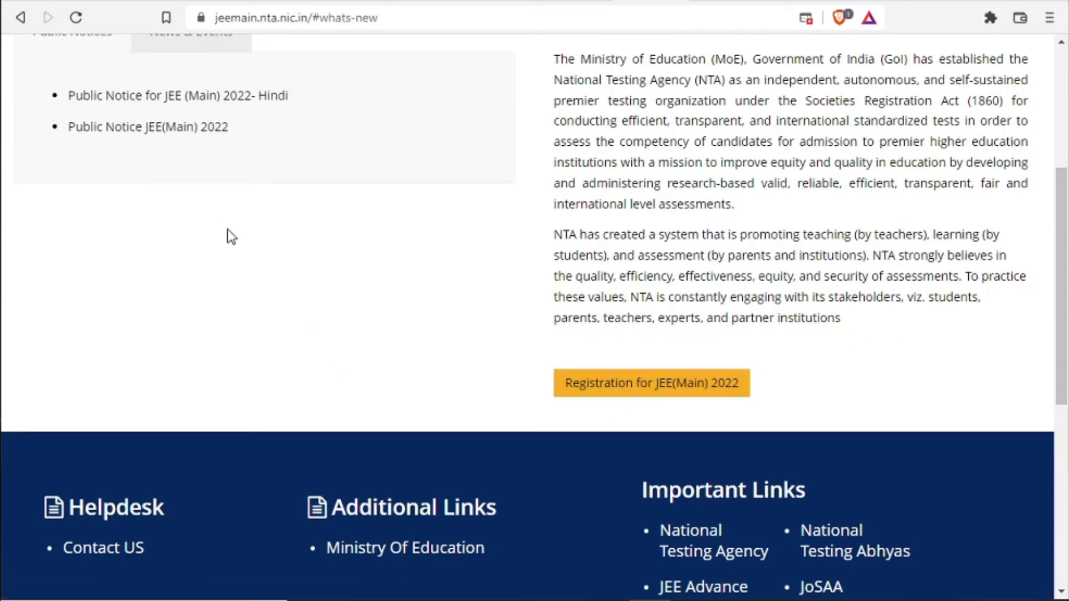
click(158, 132)
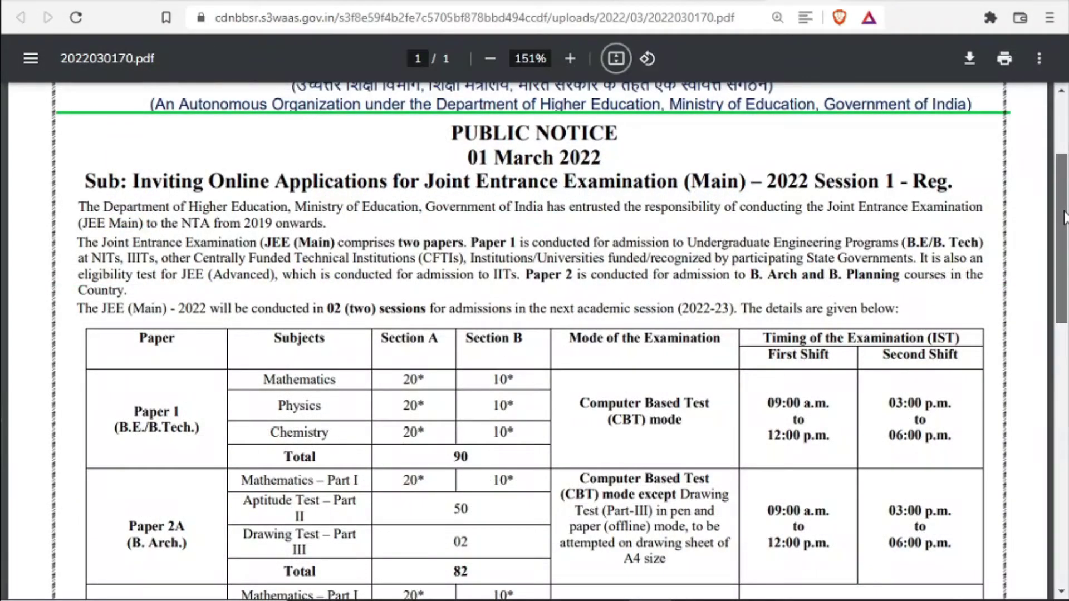
Scroll the notice to the exam schedule: Session 1 16–21 April, Session 2 24–29 May 2022
mouse_move(1065, 219)
mouse_down()
mouse_move(1060, 169)
mouse_move(1059, 224)
mouse_up()
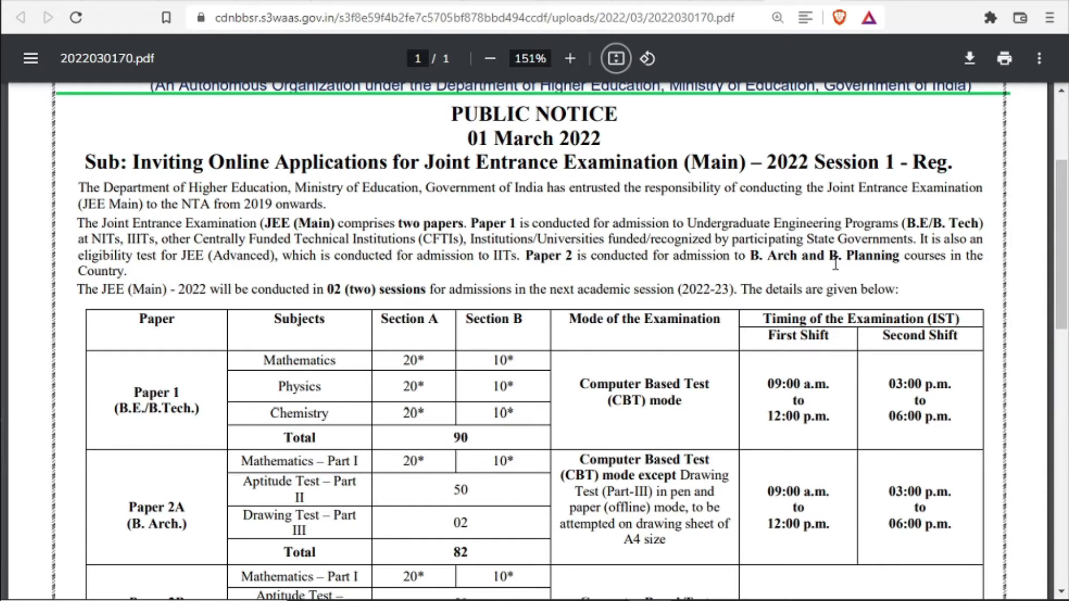
scroll(835, 264, down, 2)
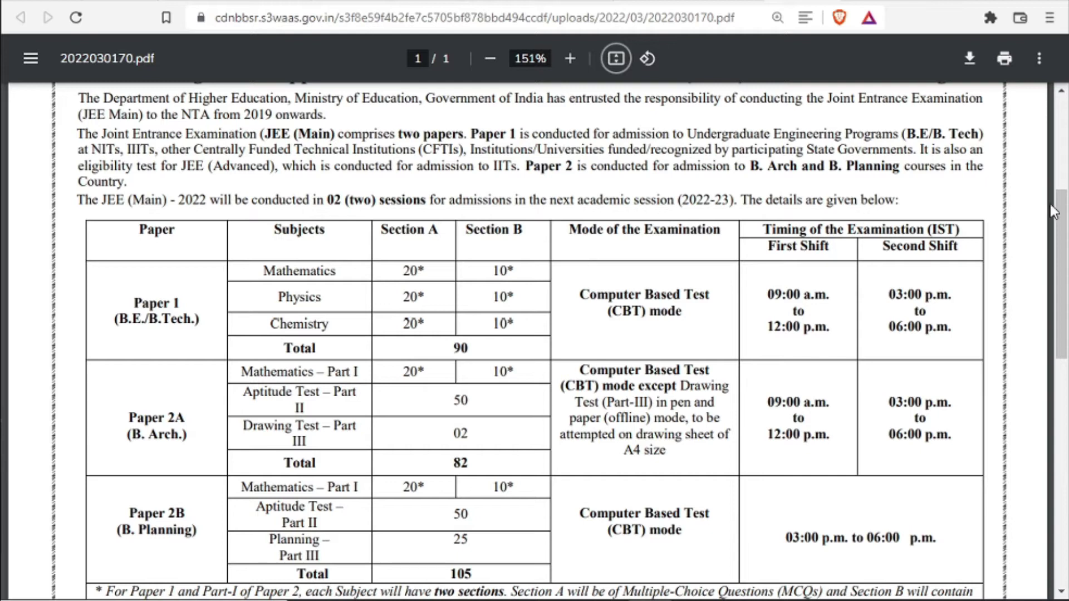
scroll(1064, 210, down, 2)
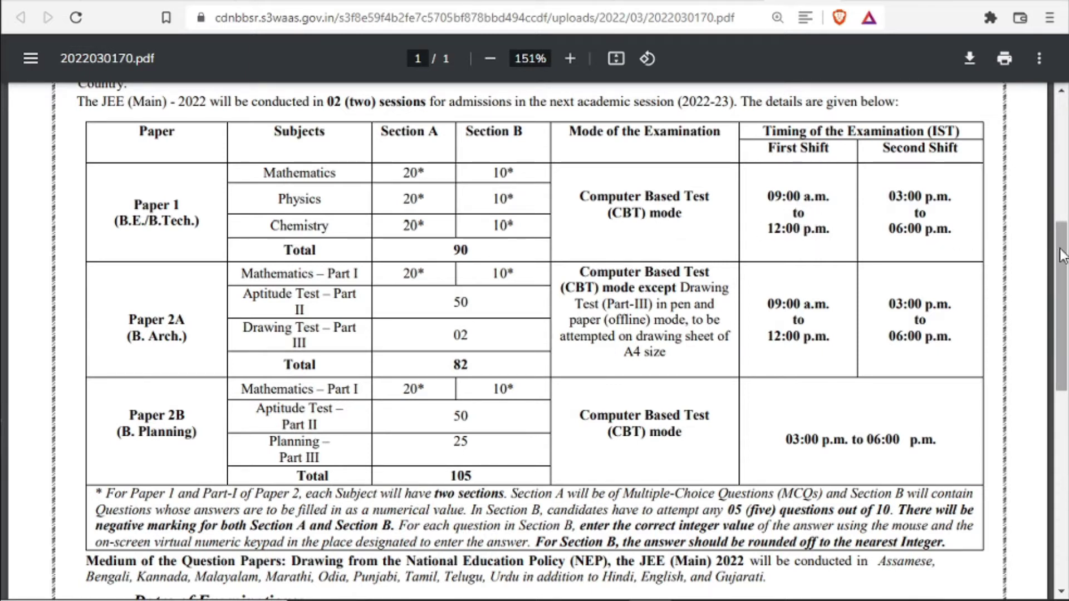
drag(1064, 254, 1063, 281)
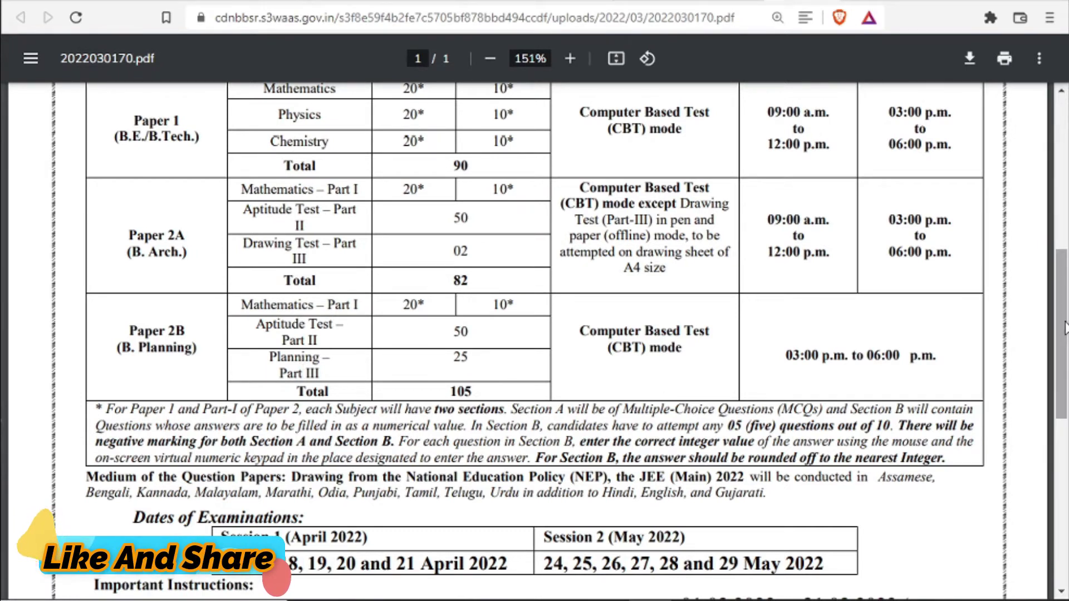
Read Dates of Examinations and Important Instructions, highlighting the warning about careful form filling
scroll(1061, 394, down, 3)
scroll(1062, 394, down, 1)
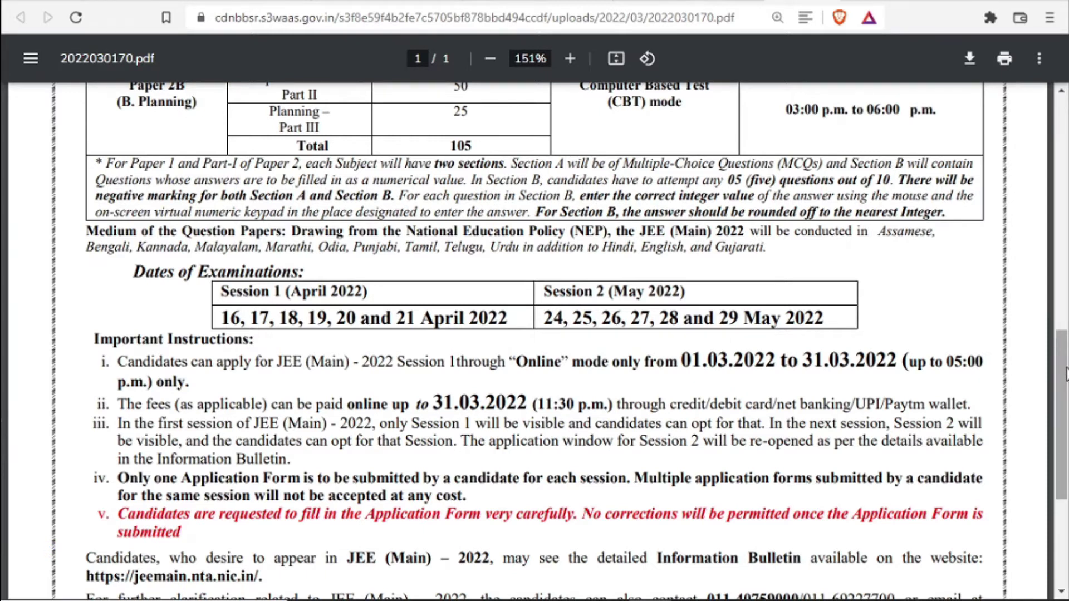
scroll(1063, 397, down, 1)
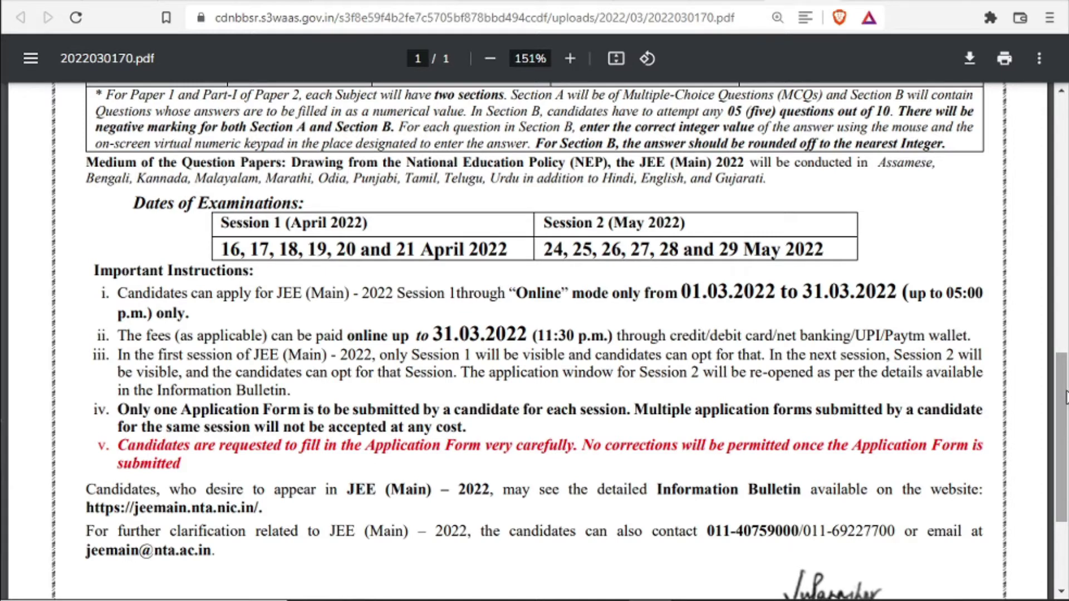
drag(1065, 396, 1065, 422)
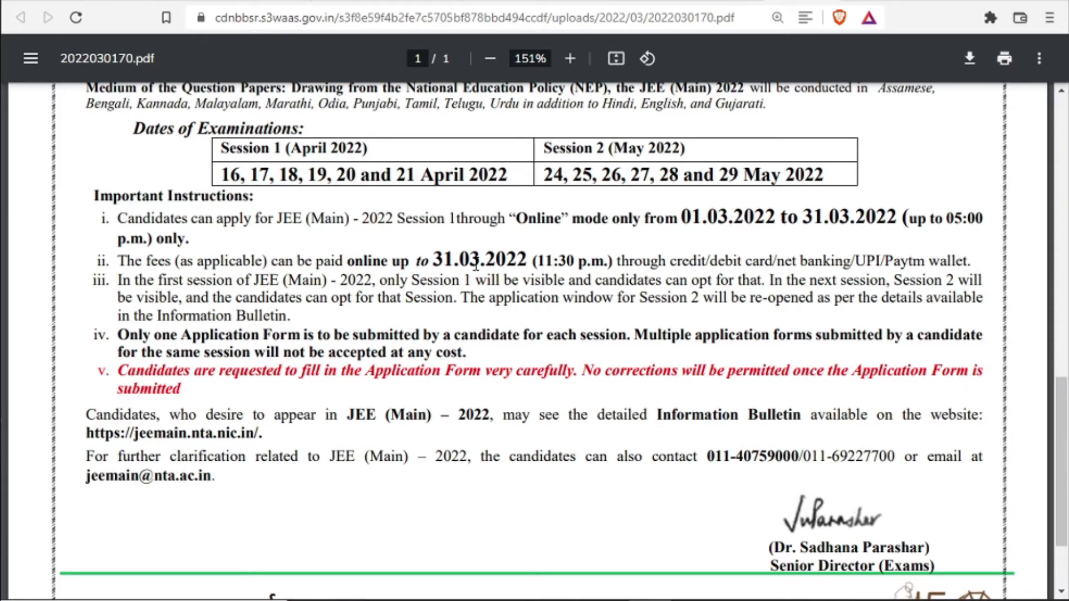
scroll(476, 264, down, 2)
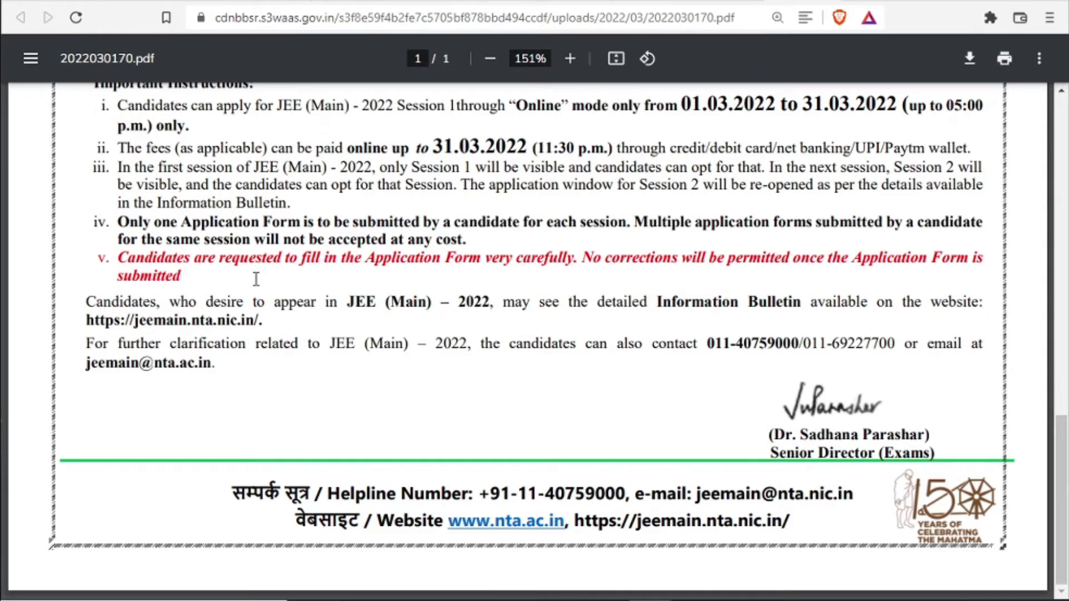
drag(123, 255, 581, 259)
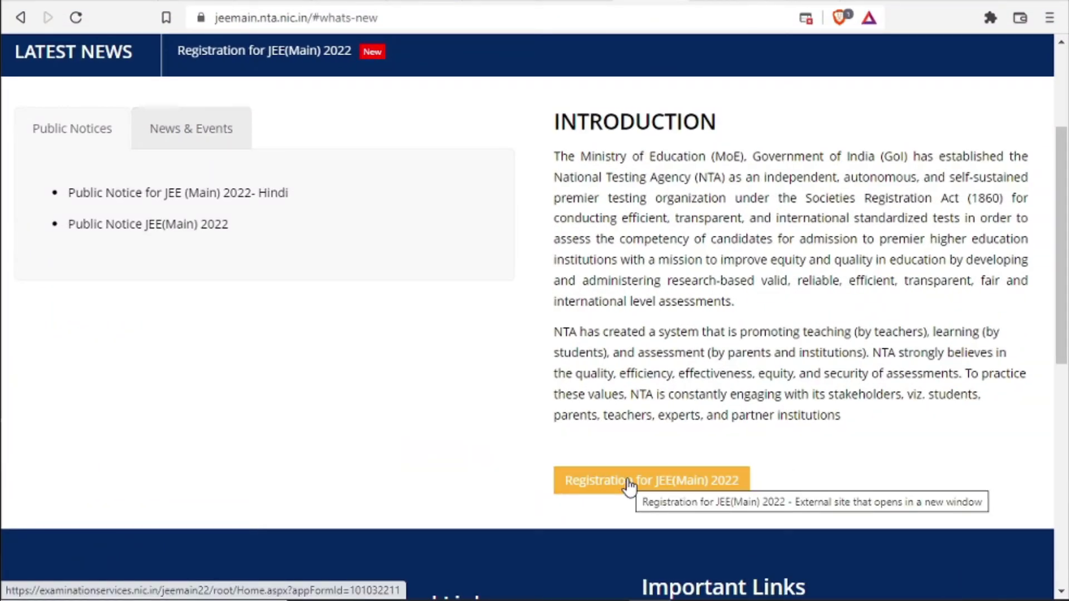
Follow 'Registration for JEE(Main) 2022' and confirm the redirect to the external registration site
click(629, 485)
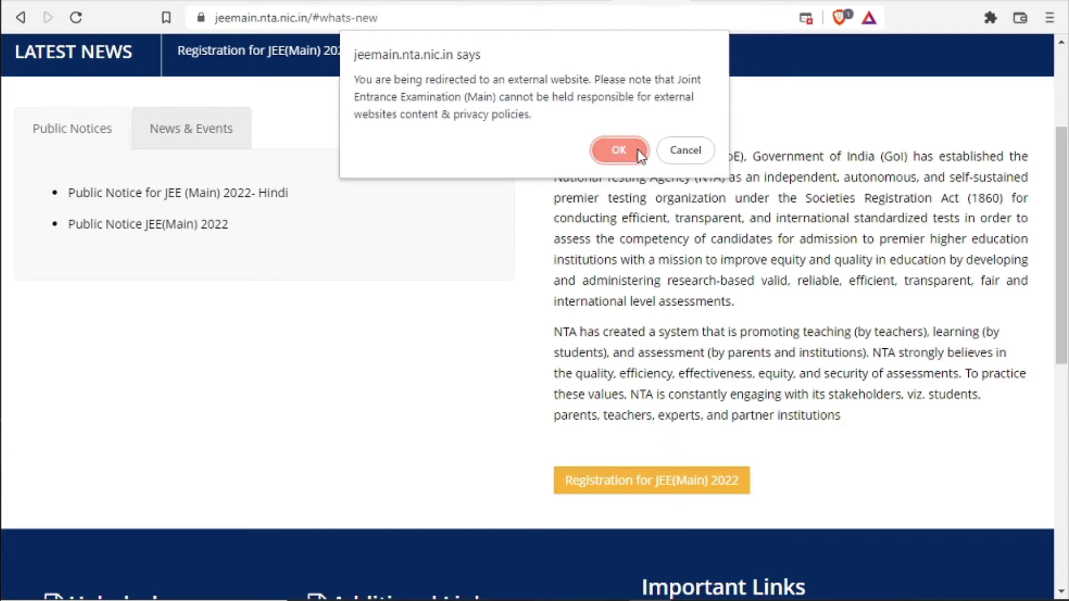
click(619, 149)
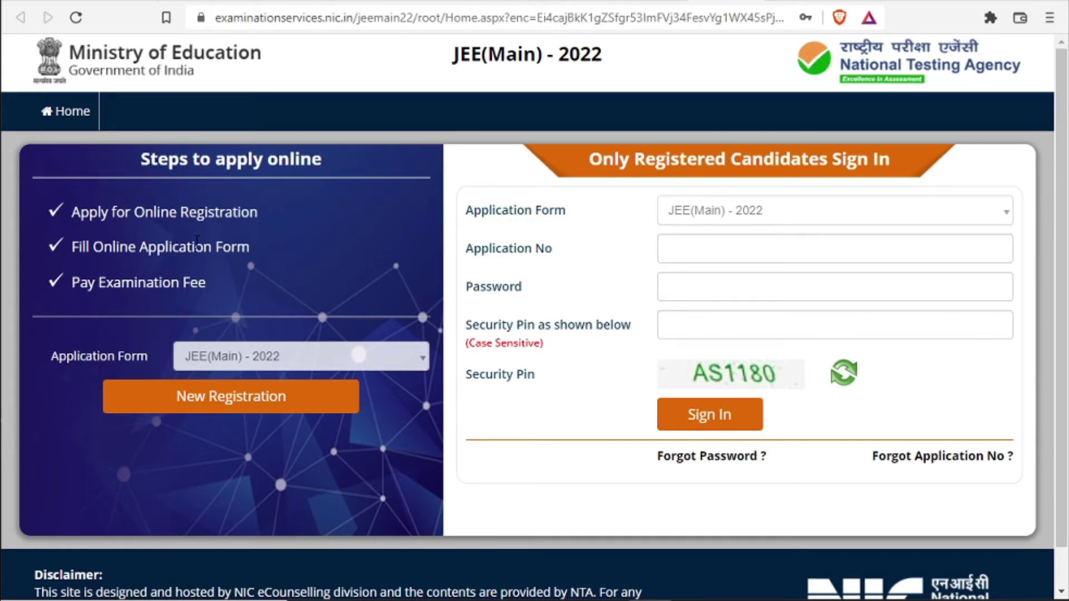
Highlight the Fill Online Application step, then start a New Registration
drag(76, 247, 219, 273)
click(219, 272)
click(222, 404)
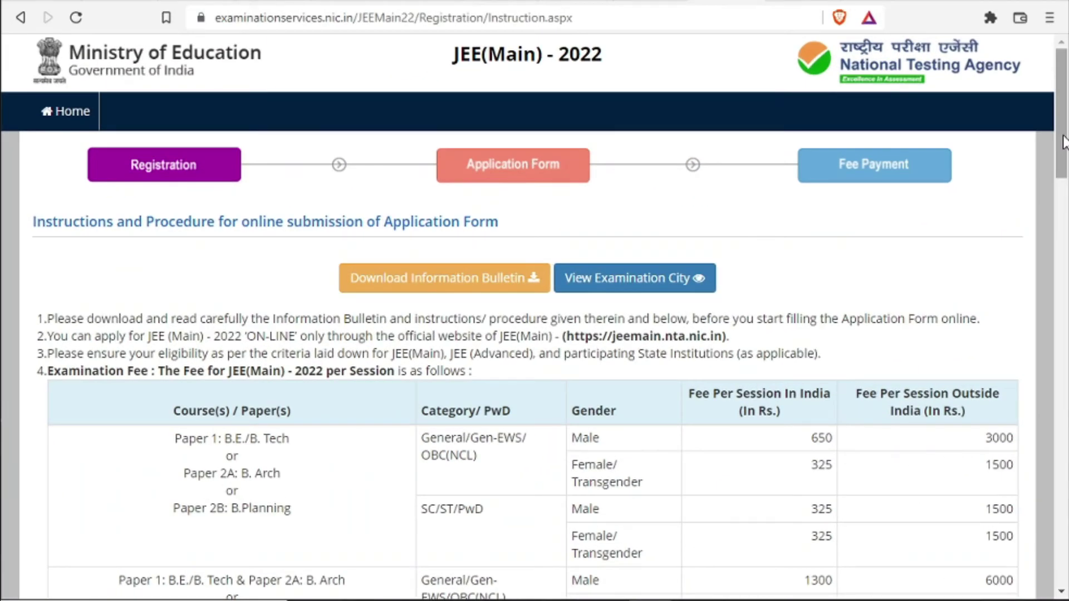
Scroll the instructions, tick the declaration checkbox and proceed to the Personal Details form
drag(1064, 142, 1064, 209)
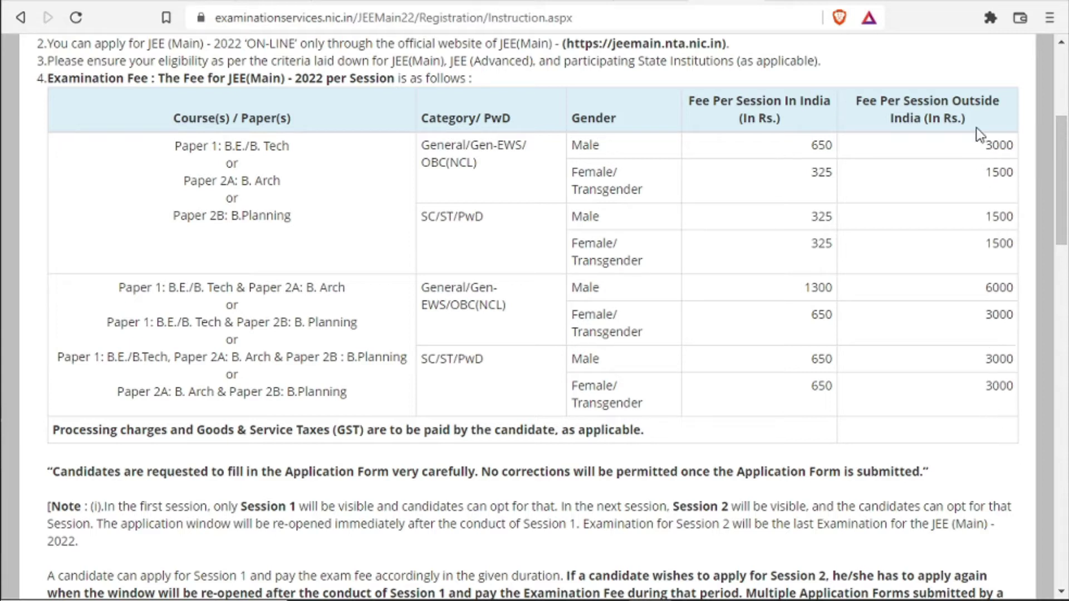
scroll(1063, 173, down, 1)
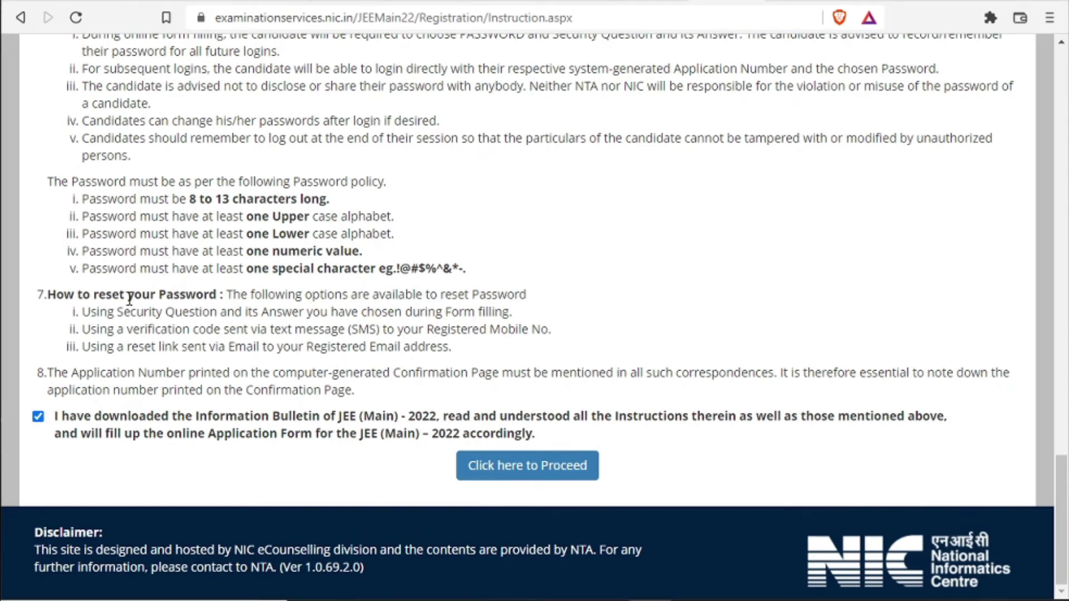
click(38, 417)
click(38, 417)
click(536, 472)
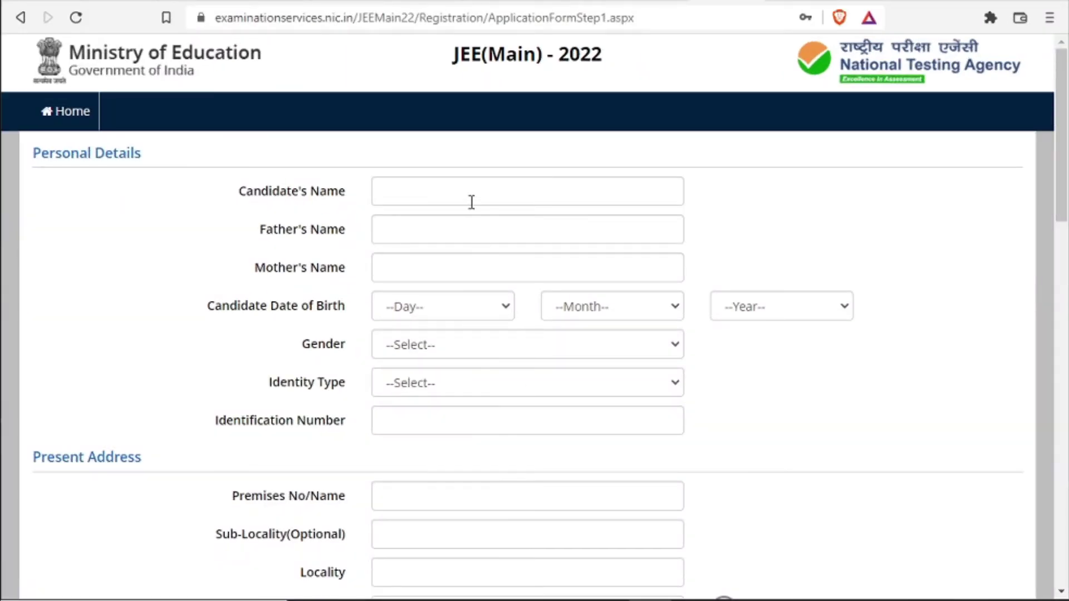
Step through the candidate, father's and mother's name fields and view the Gender choices
click(461, 189)
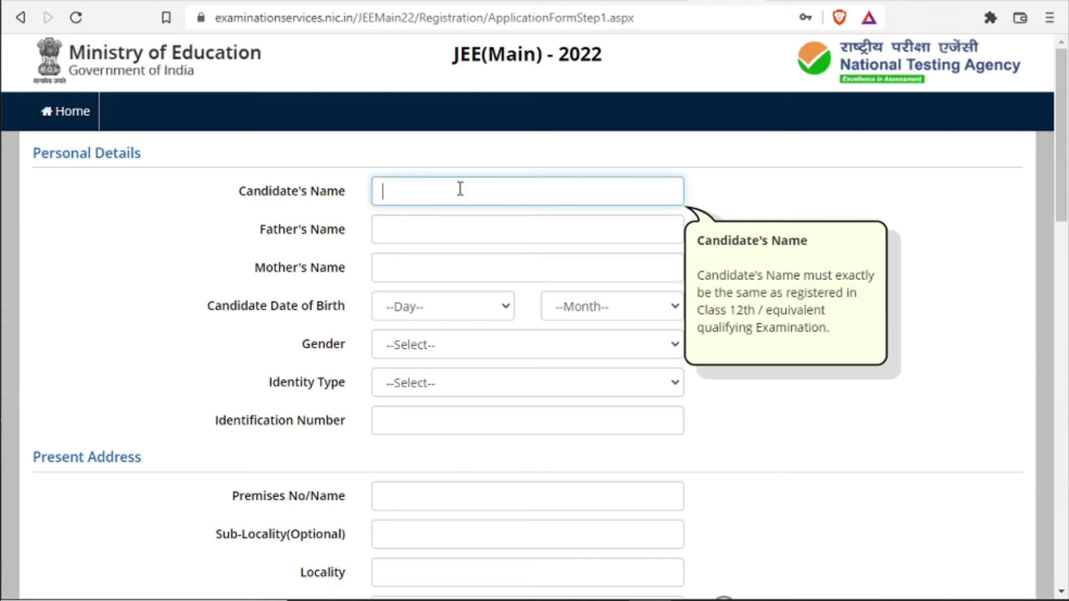
click(428, 241)
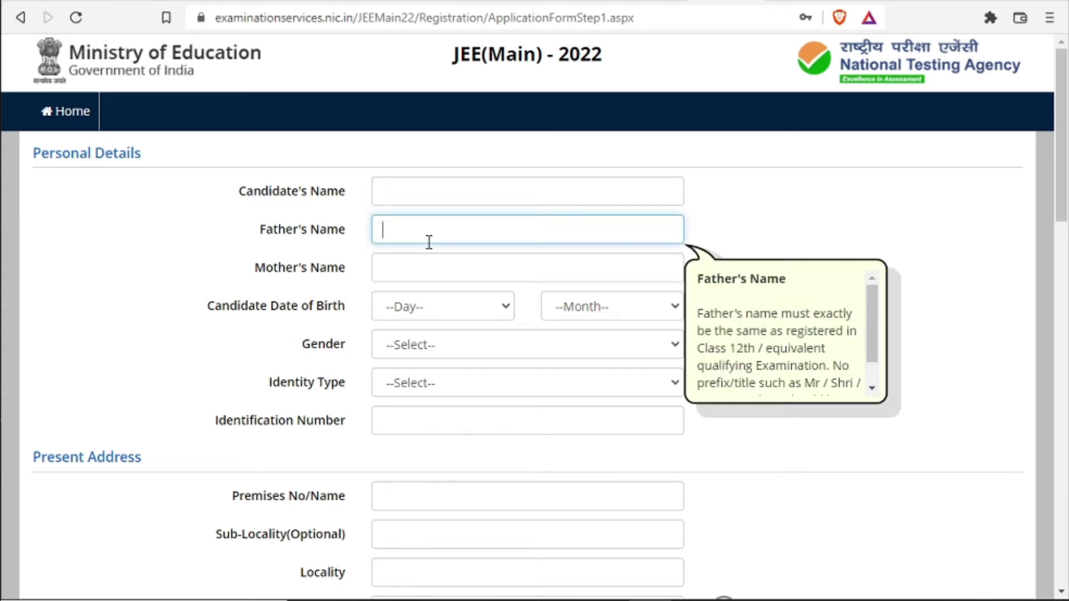
click(421, 271)
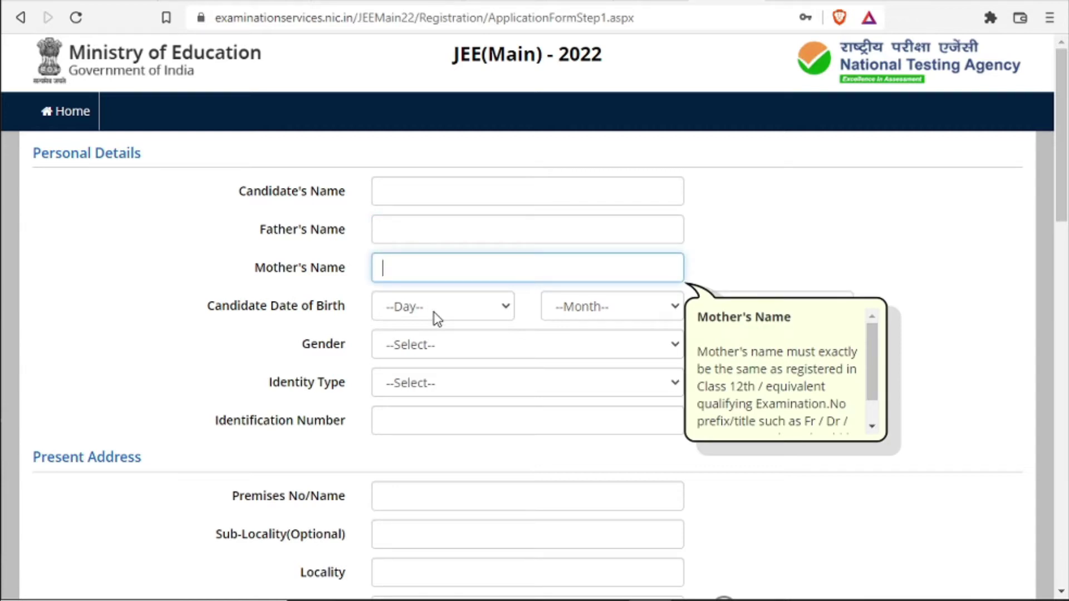
click(433, 345)
click(433, 345)
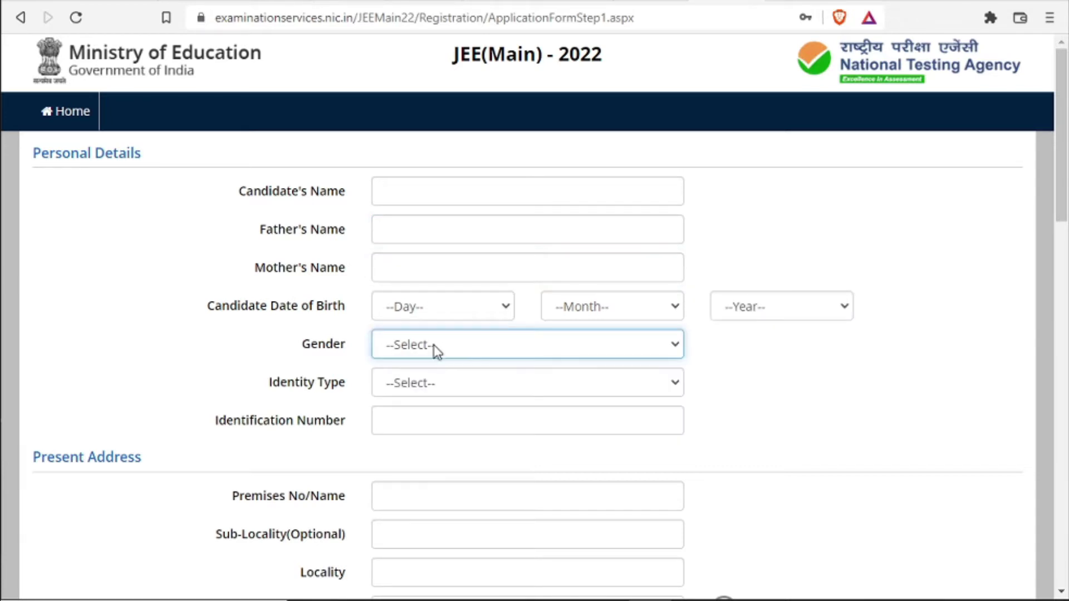
Choose 'Any Other Valid Govt Identity with photograph' as Identity Type and go to its number field
click(433, 391)
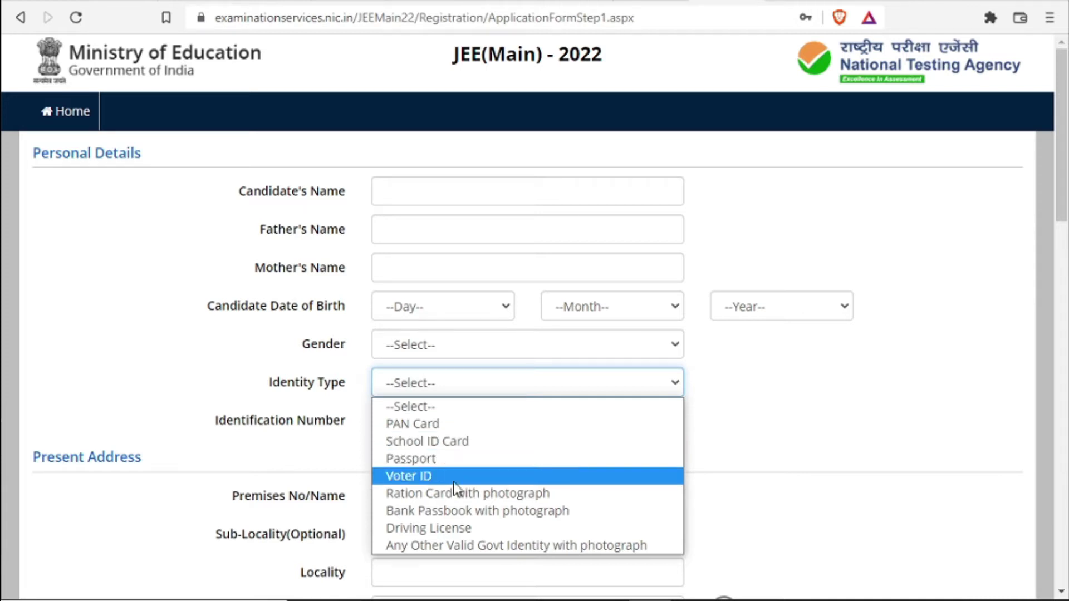
click(466, 548)
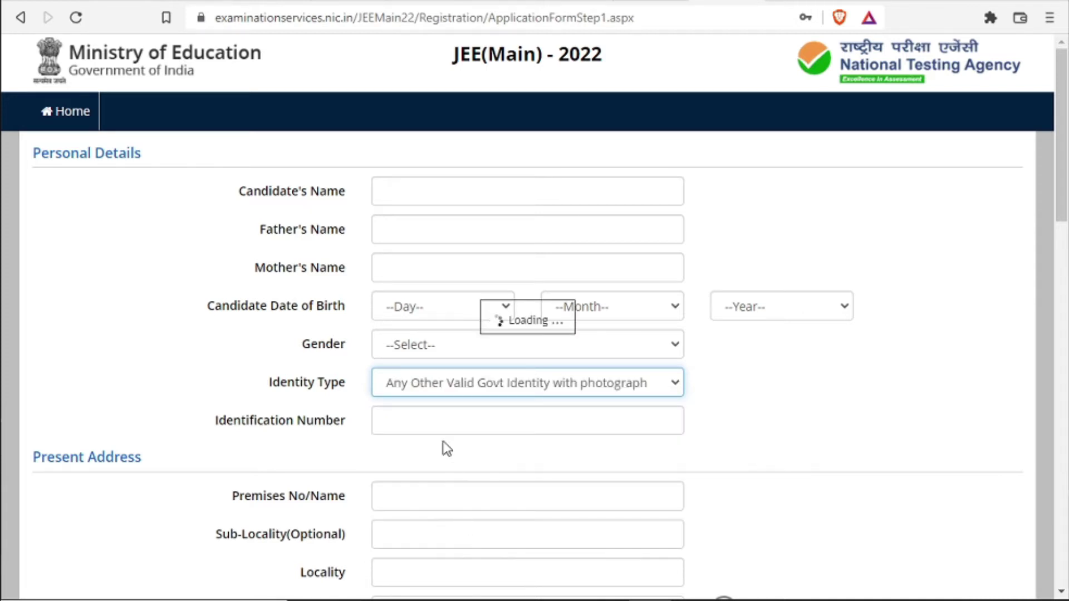
click(420, 419)
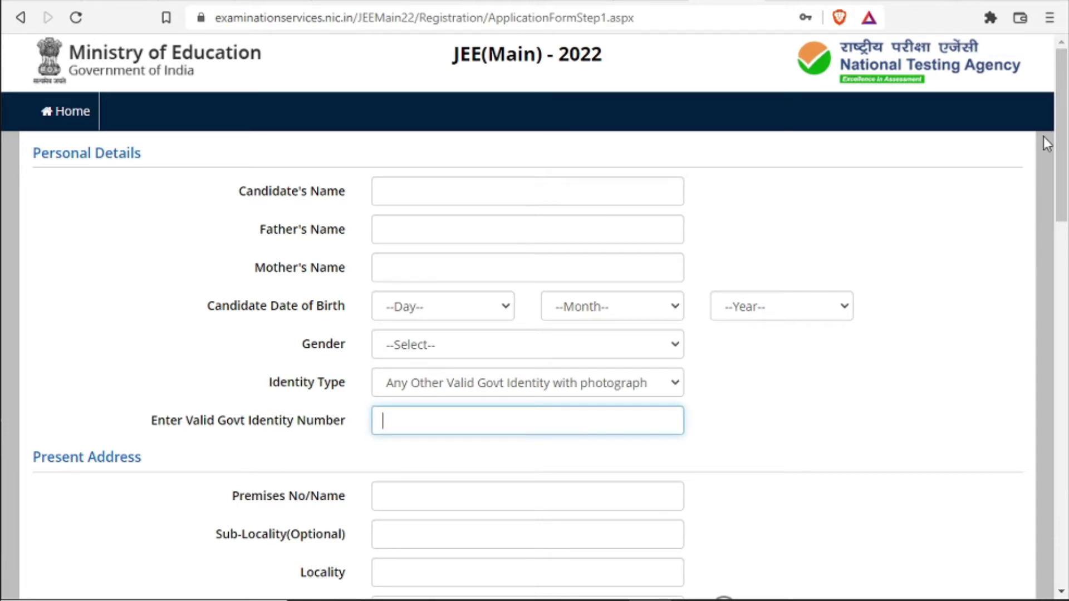
drag(1060, 119, 1059, 211)
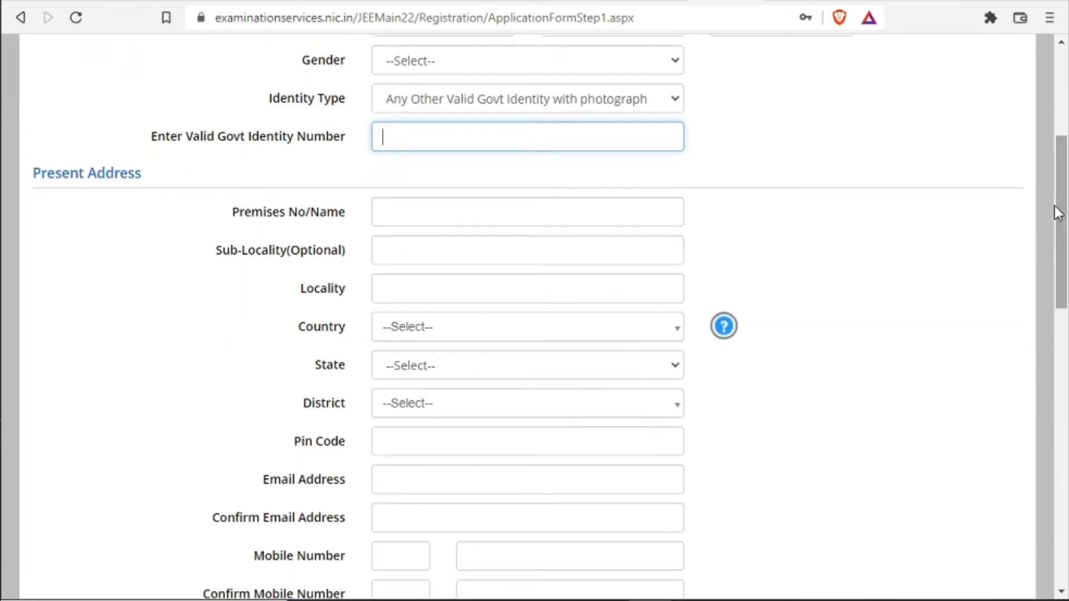
Move through the address fields and pick Country India and State JAMMU AND KASHMIR
click(429, 214)
click(429, 246)
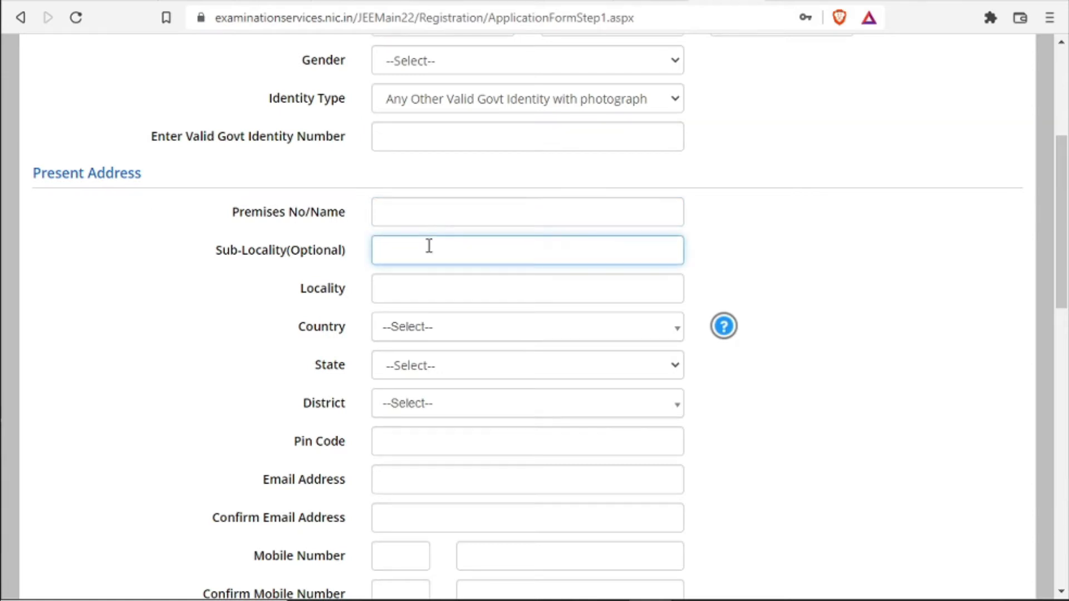
click(433, 284)
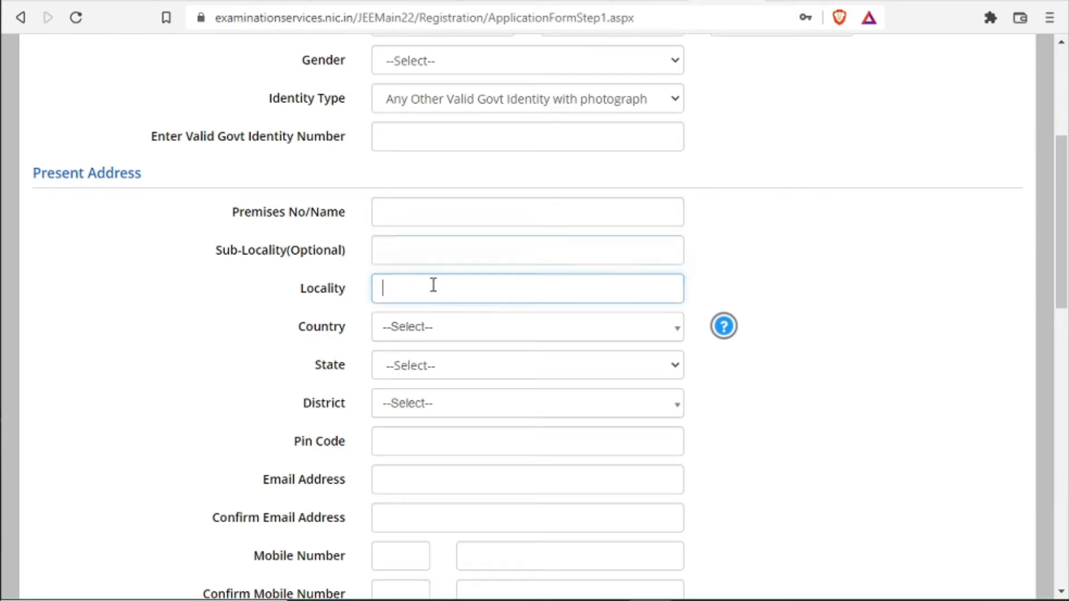
click(279, 290)
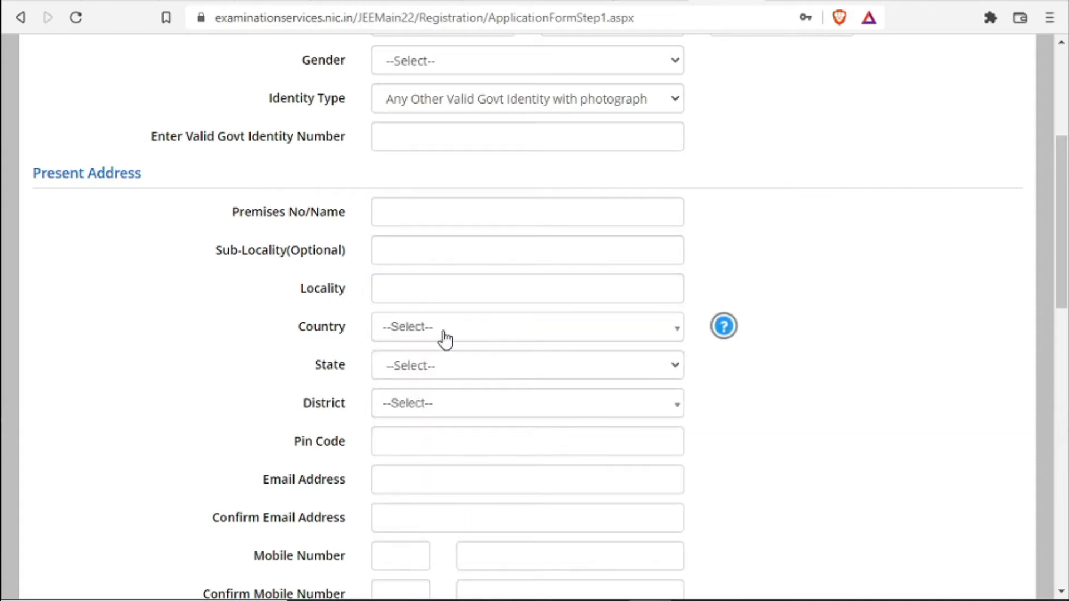
click(446, 337)
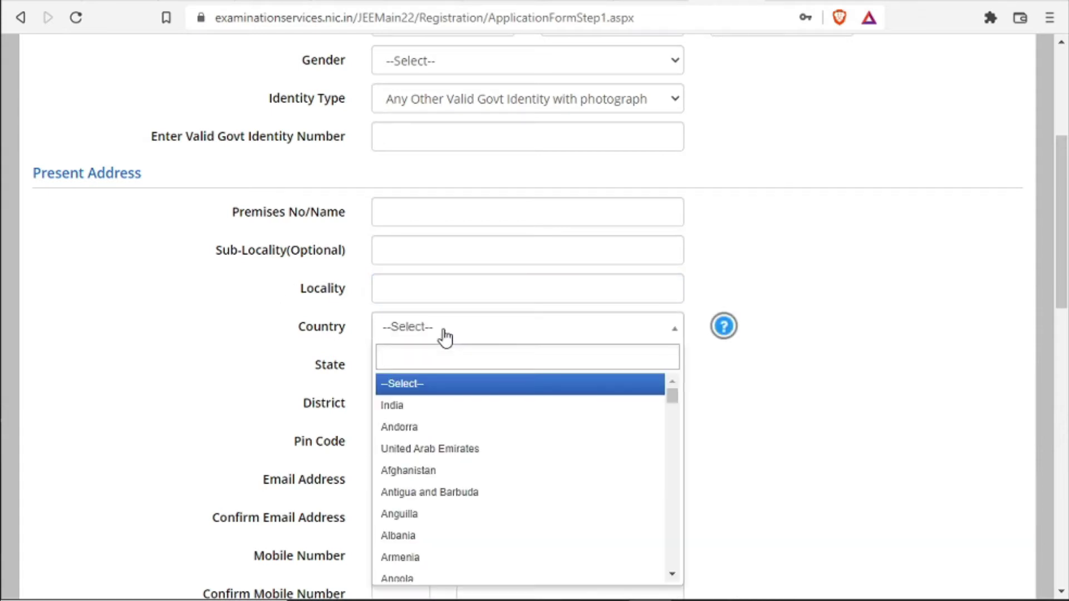
click(434, 414)
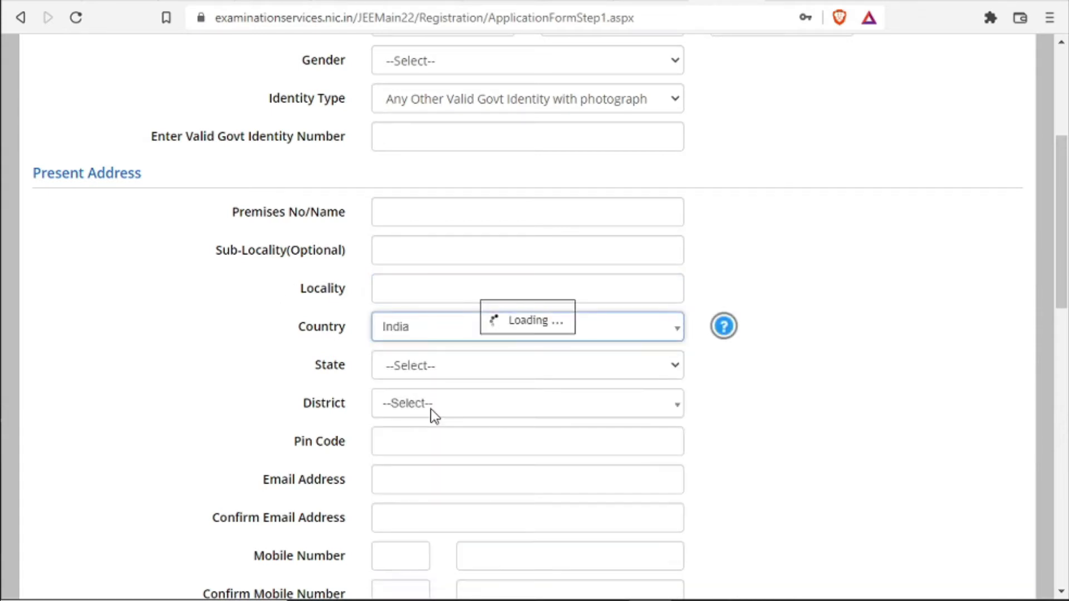
click(442, 369)
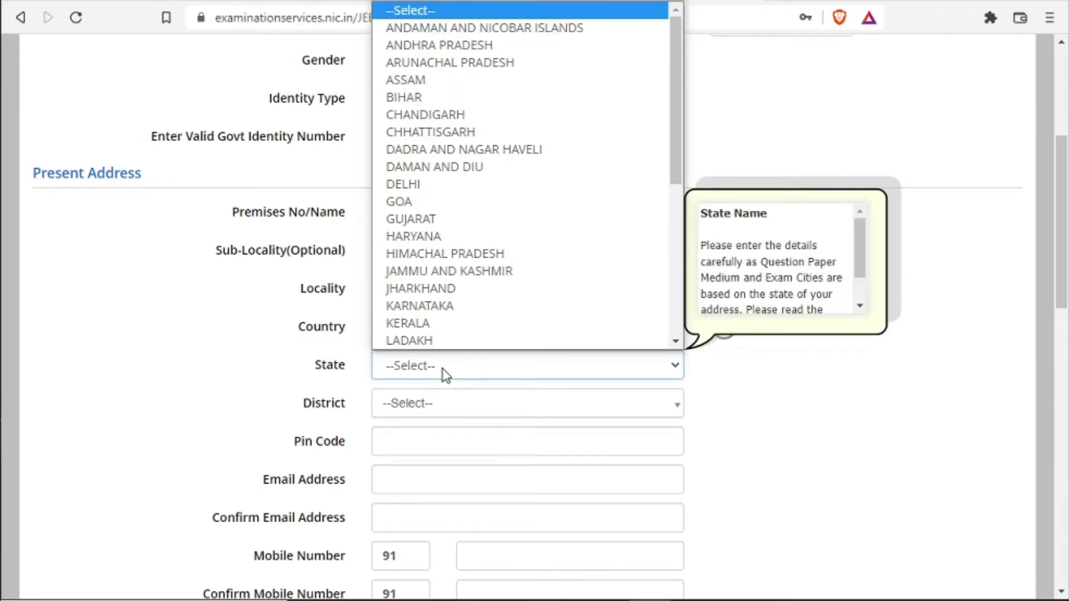
click(466, 272)
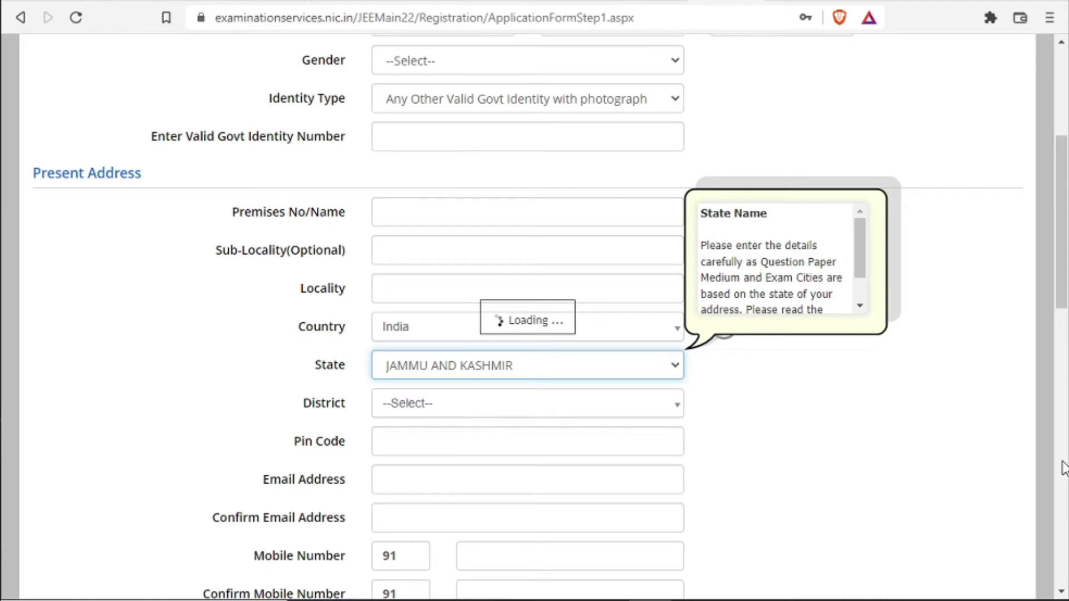
Scroll down to the email address field and dismiss its autofill suggestions
drag(1063, 266, 1059, 335)
click(391, 251)
click(341, 264)
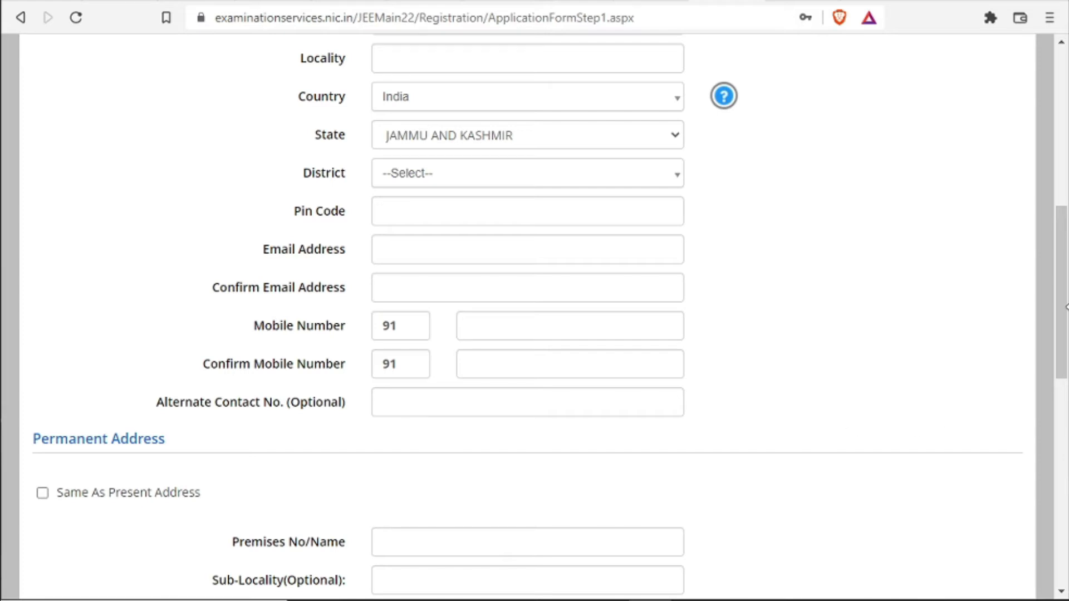
drag(1059, 289, 1050, 384)
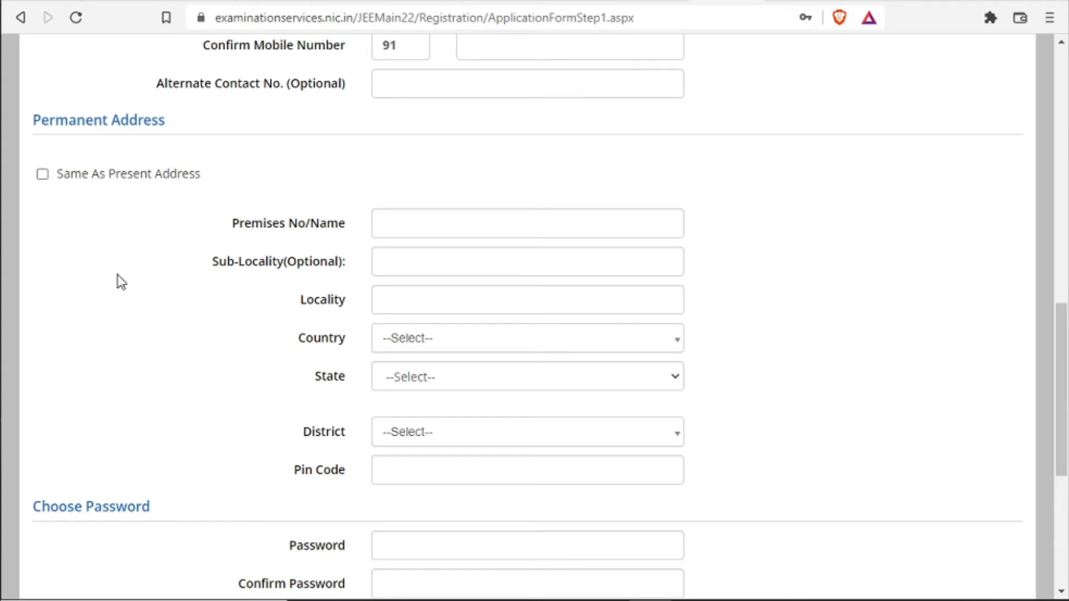
drag(1062, 337, 1044, 408)
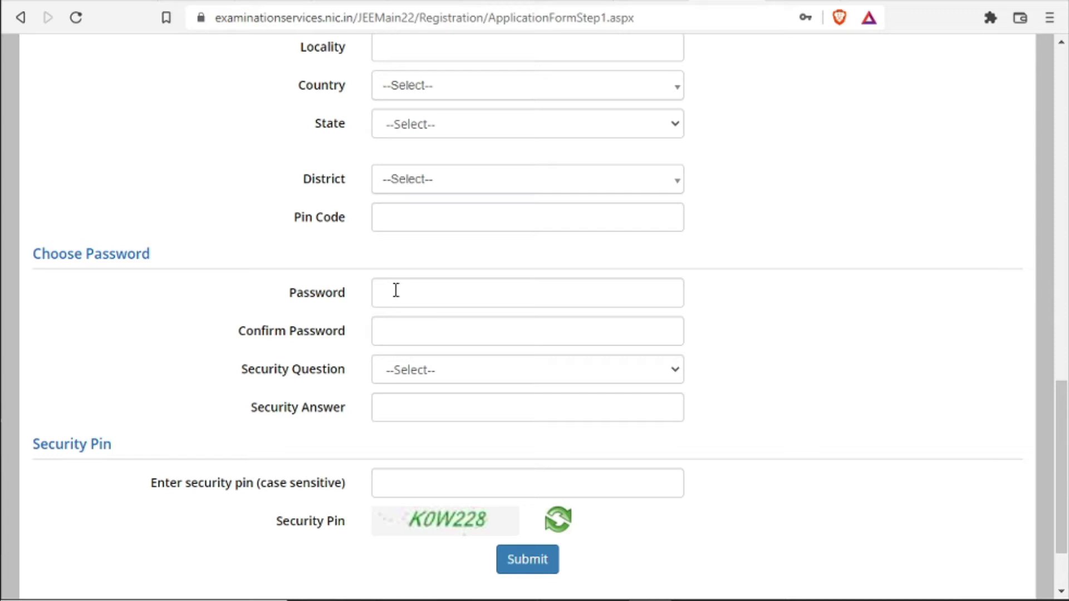
Past confirm password, pick 'What is the name of your first school?' and submit the form
click(405, 337)
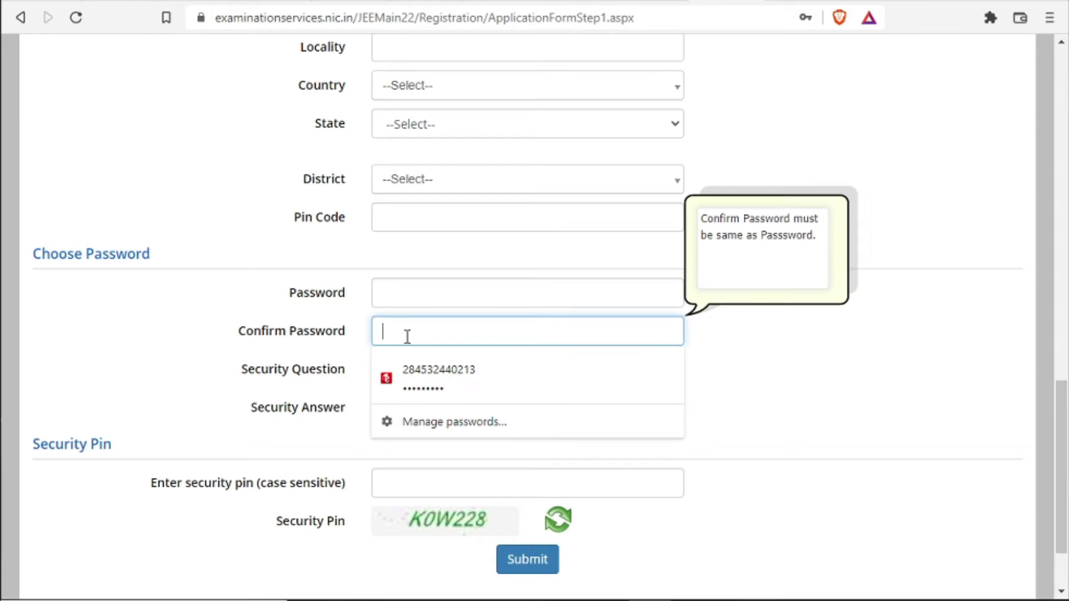
click(315, 382)
click(428, 379)
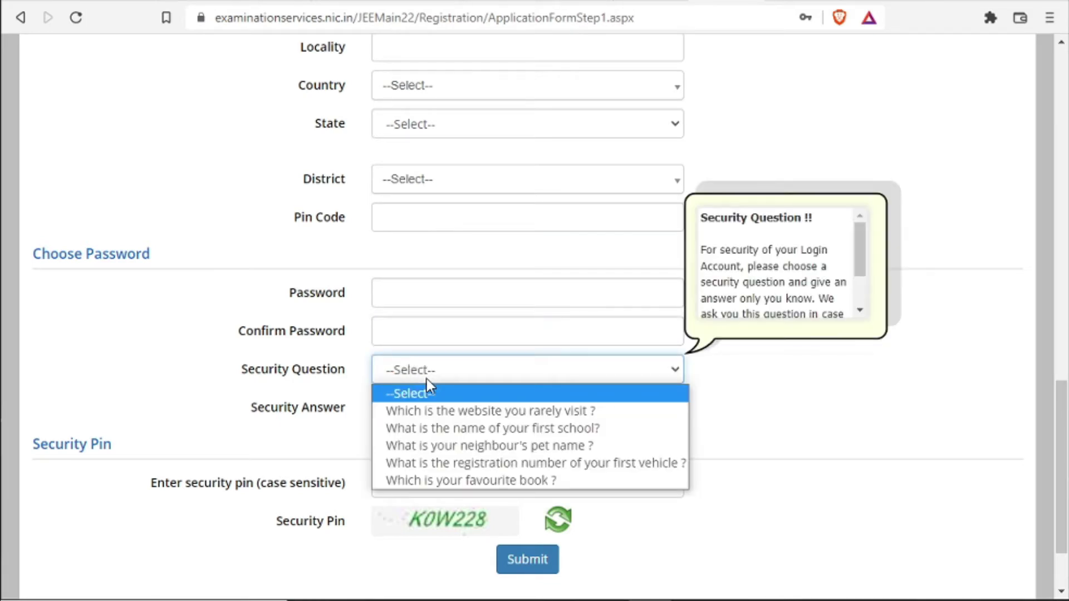
click(454, 429)
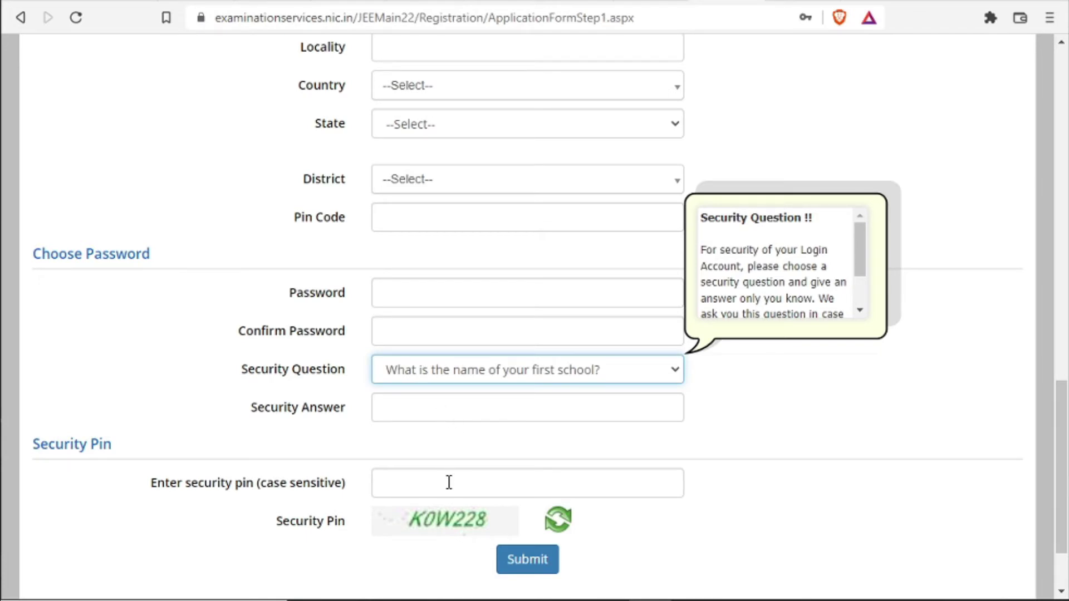
click(543, 566)
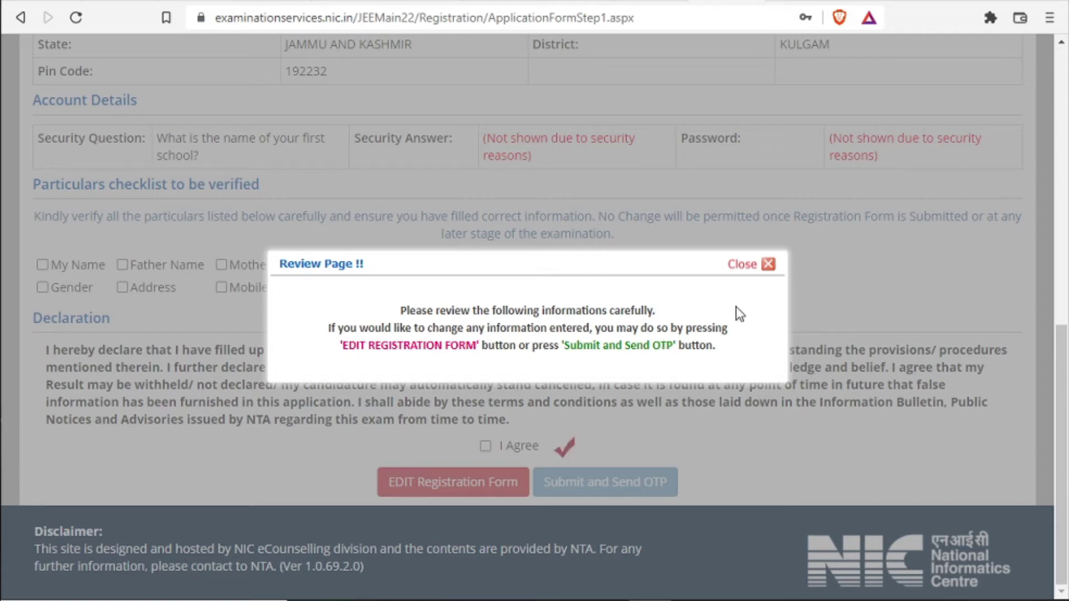
Tick all seven checklist items from names to mobile number, agree to the declaration, and submit for OTP
click(768, 263)
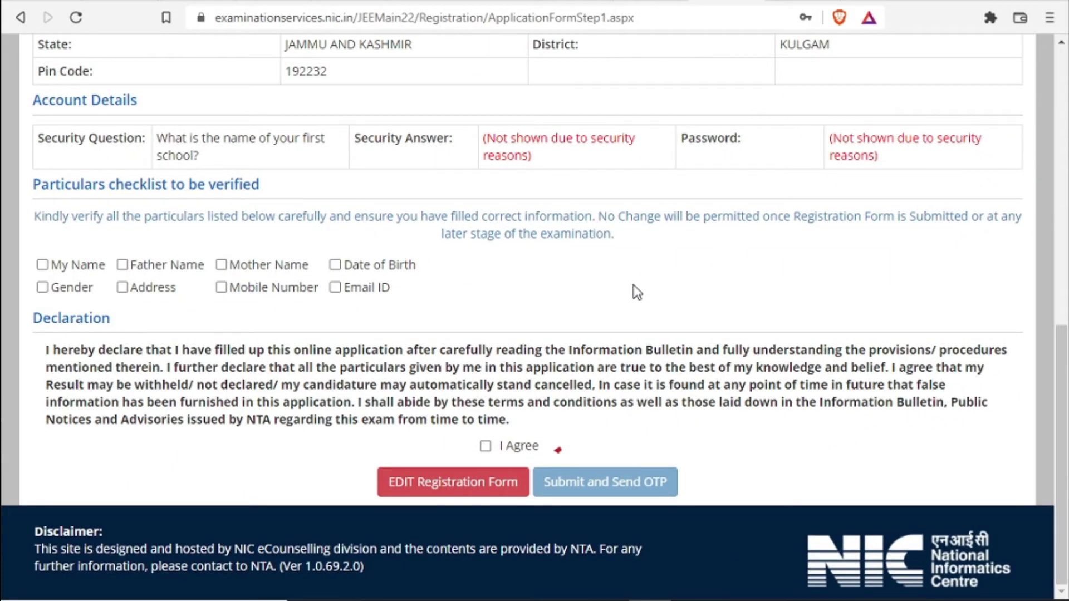
click(42, 265)
click(122, 265)
click(222, 265)
click(335, 265)
click(335, 287)
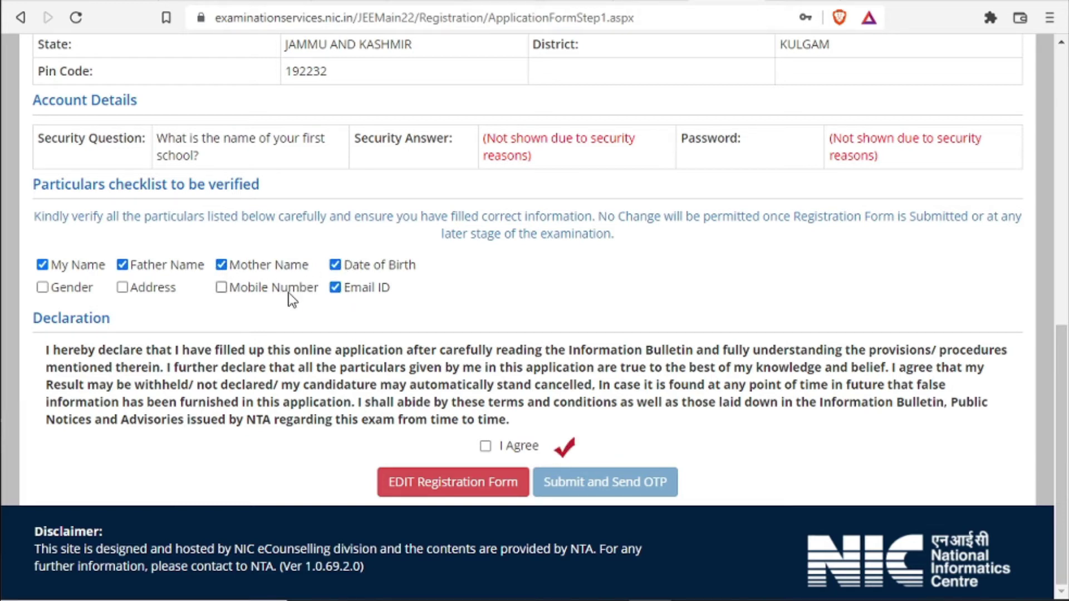
click(44, 288)
click(225, 287)
click(486, 444)
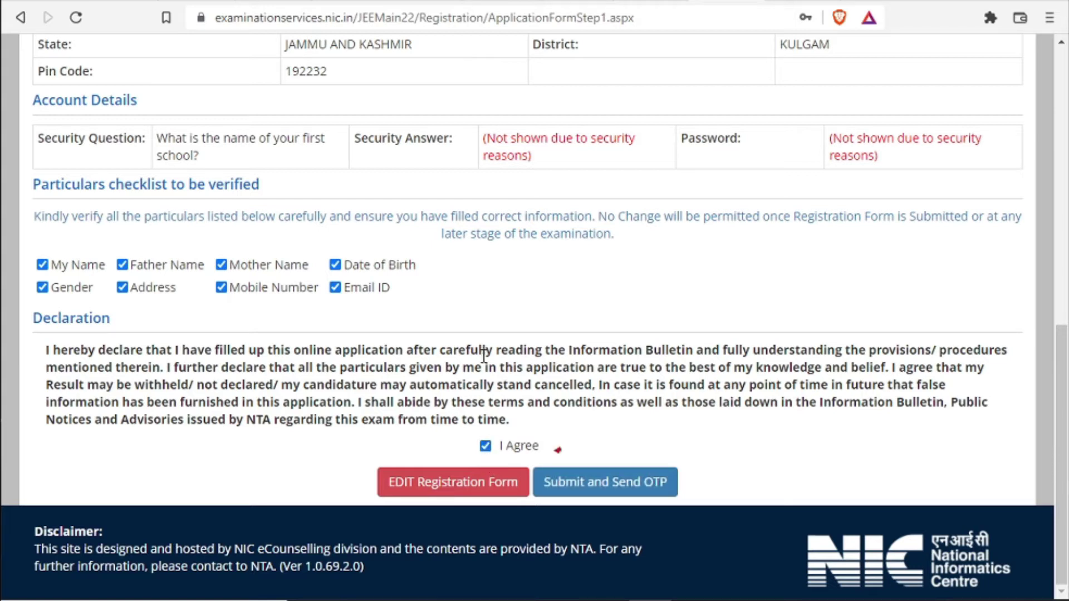
click(620, 490)
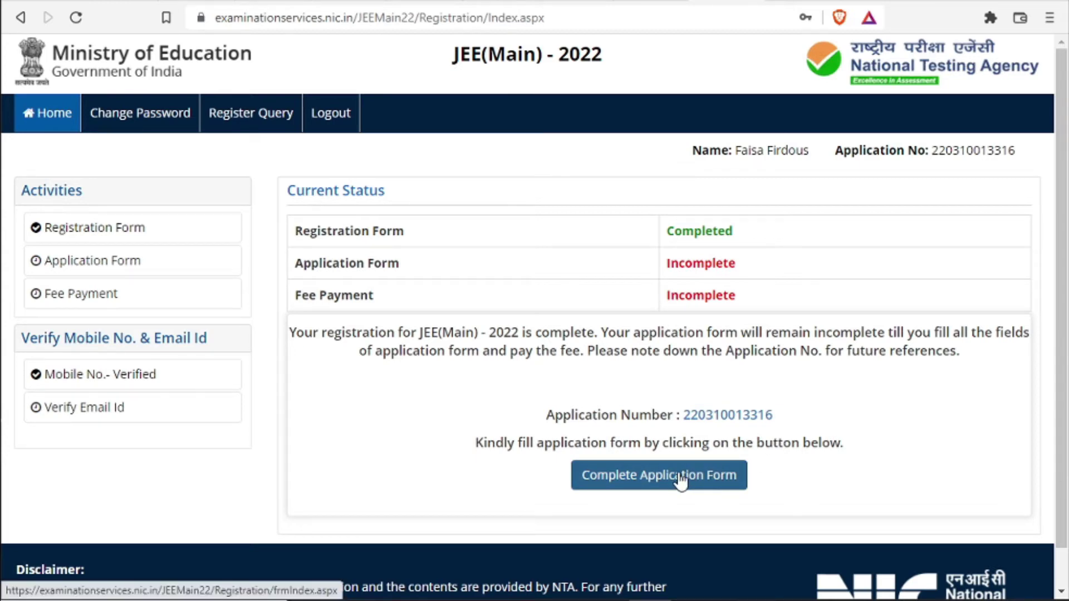
Start the application form from the Application Status page, where only Contact Details is completed
click(681, 480)
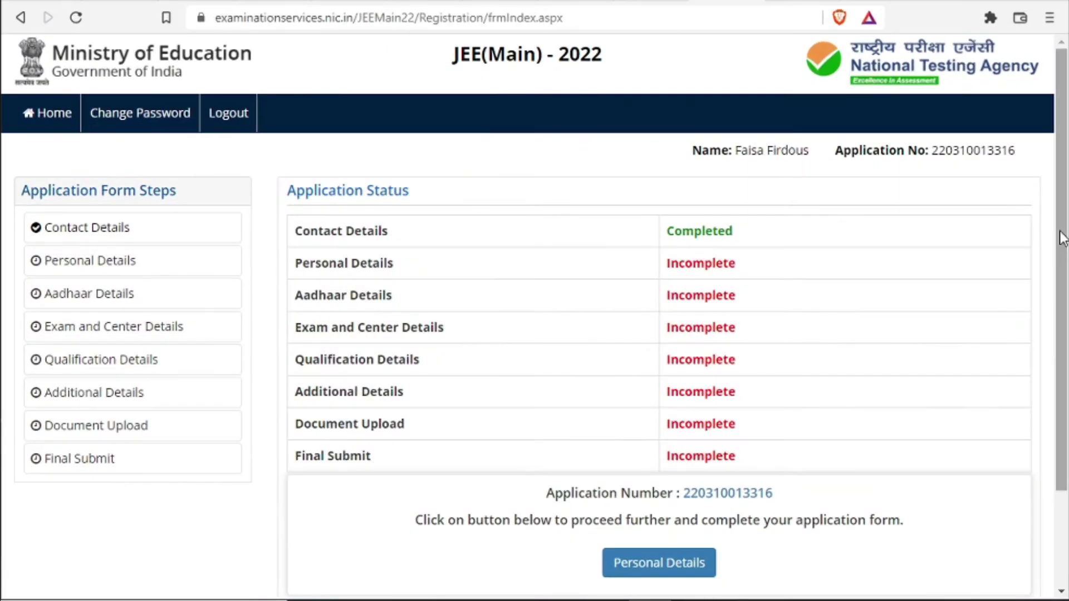
scroll(1063, 238, down, 2)
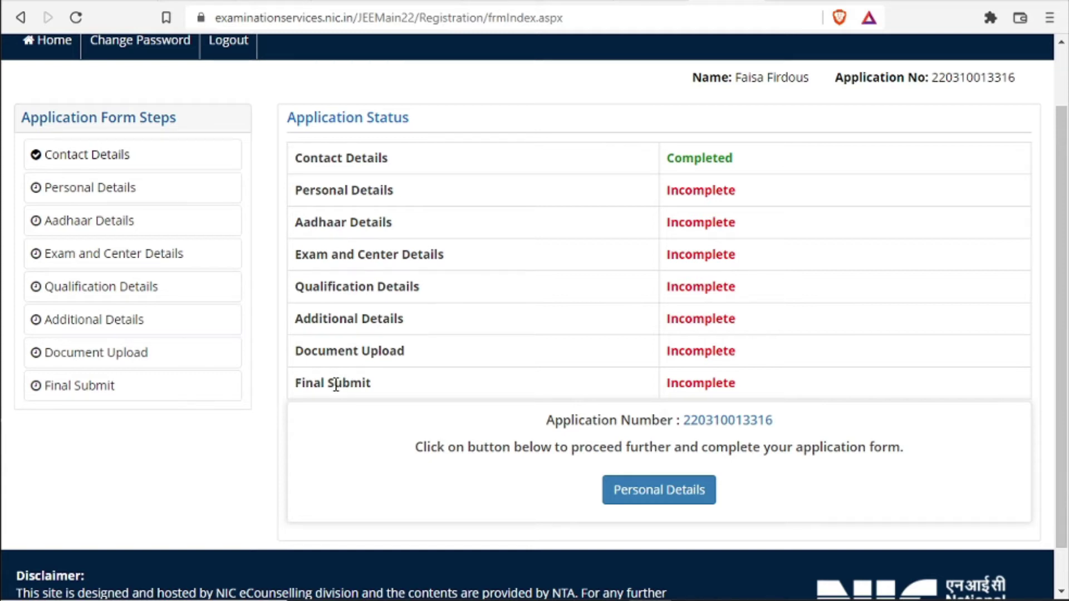
Open Personal Details and set nationality Indian, 12th exam state Jammu and Kashmir, category General
click(687, 495)
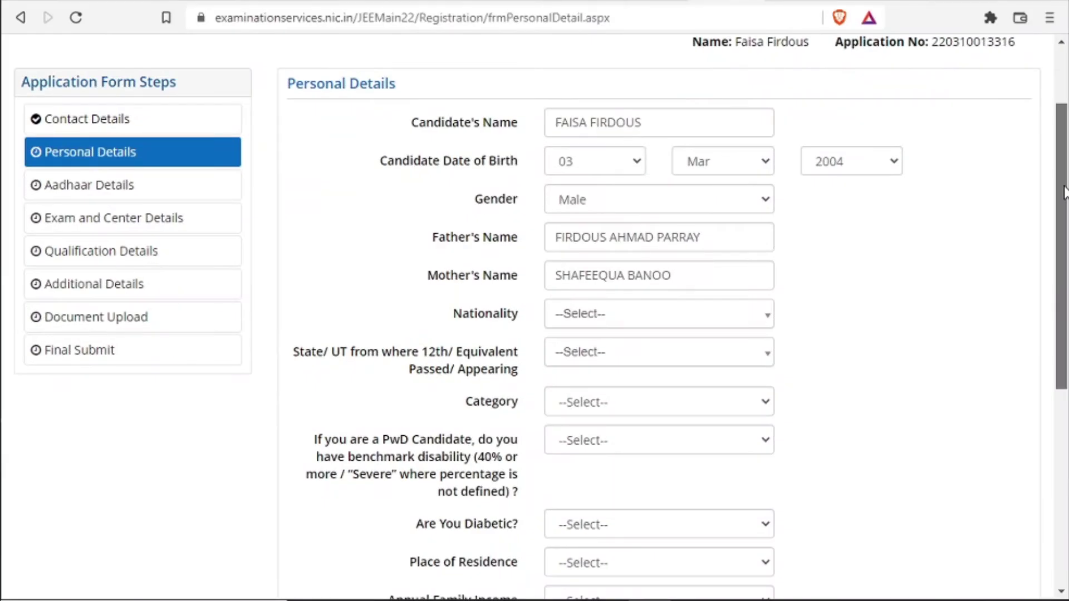
scroll(1063, 192, down, 1)
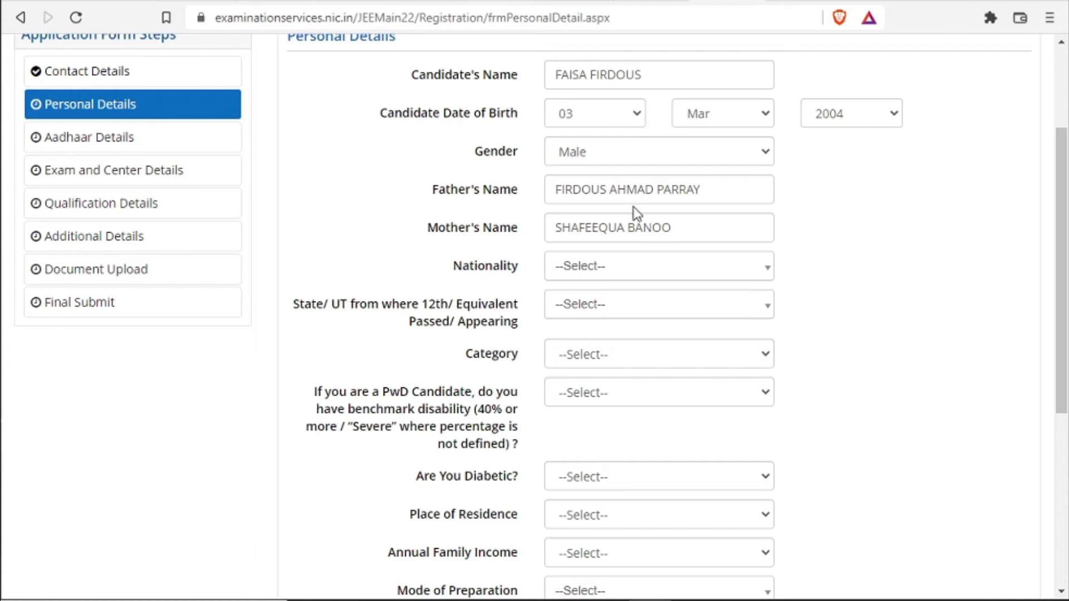
click(637, 268)
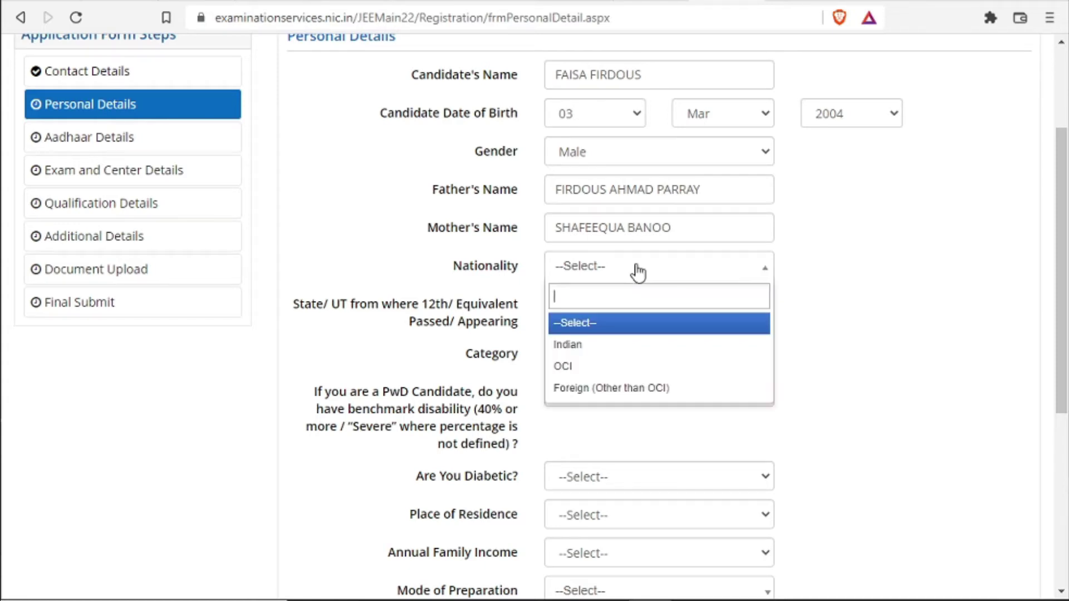
click(634, 358)
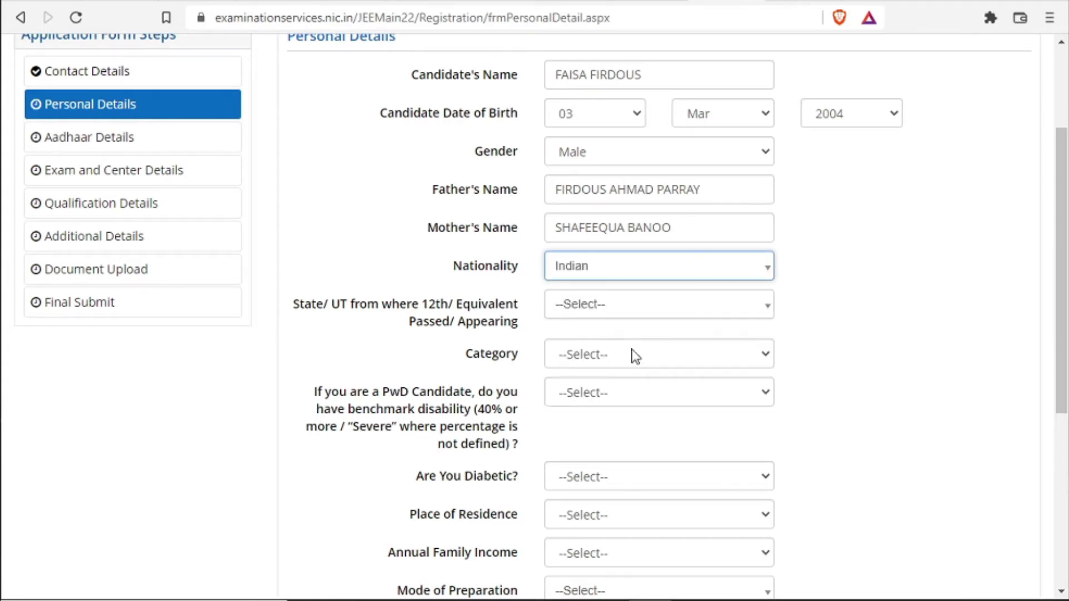
click(633, 318)
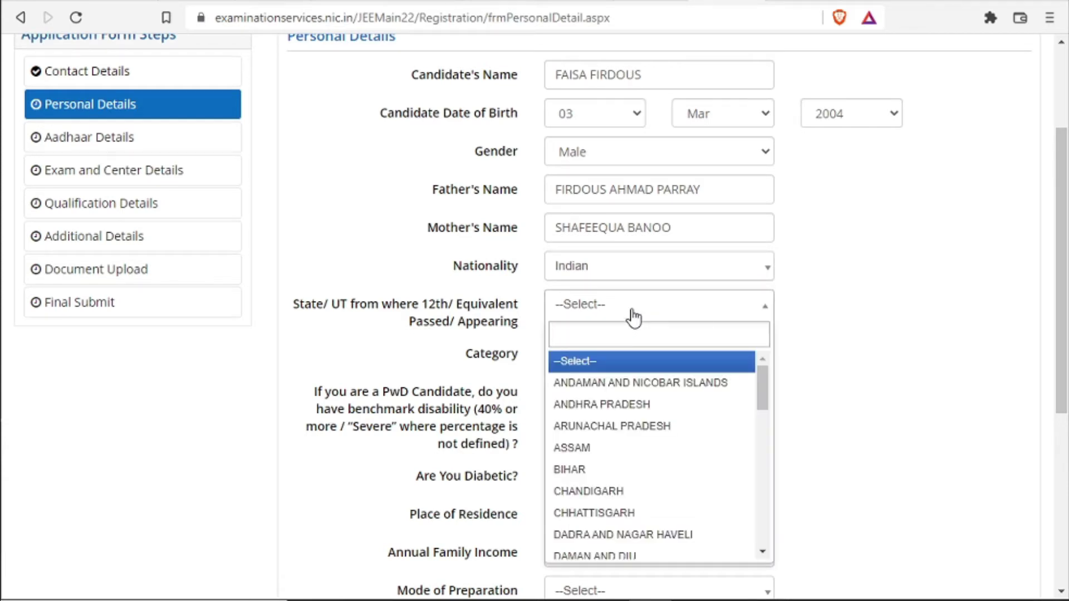
drag(762, 380, 763, 428)
click(677, 493)
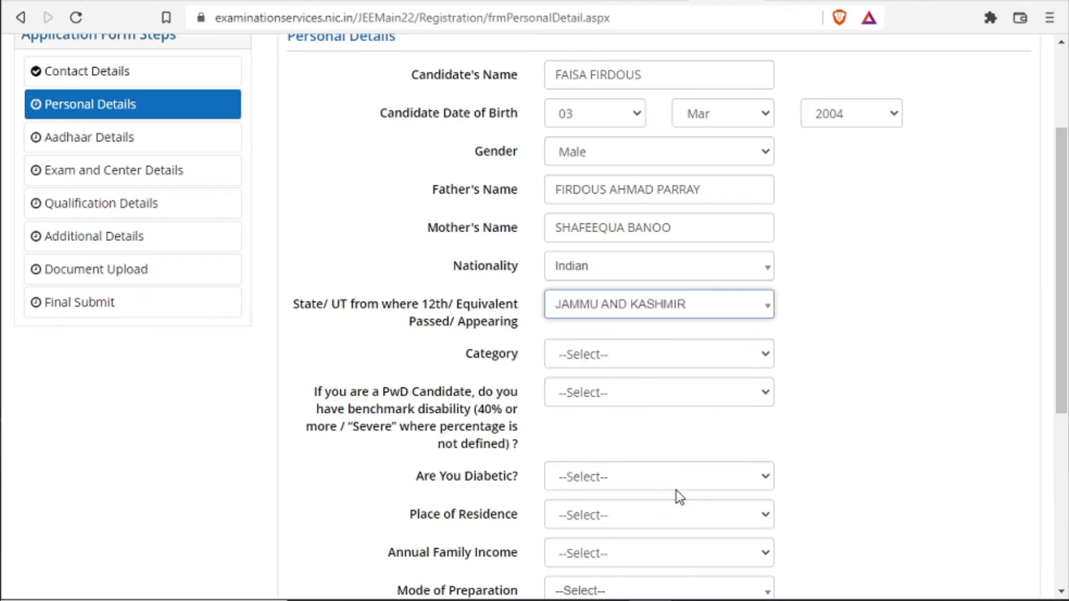
click(640, 361)
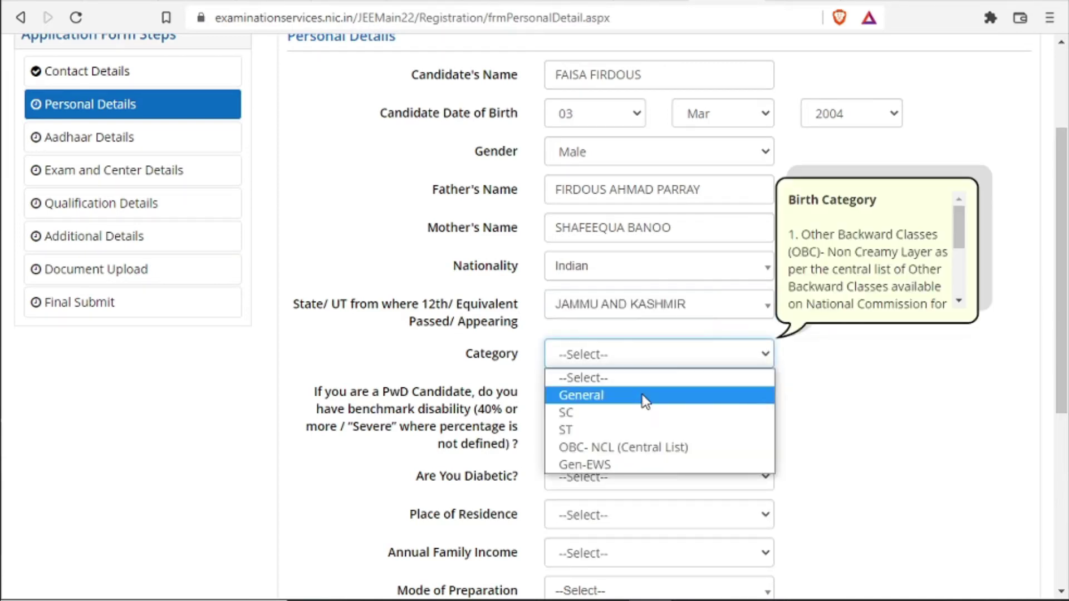
click(644, 396)
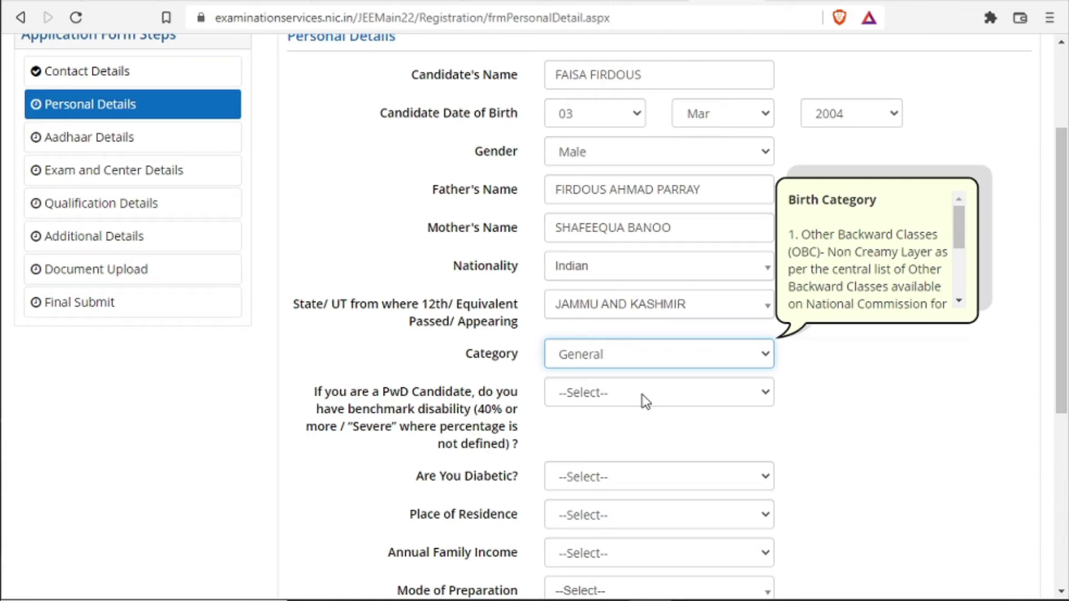
Answer No to benchmark disability and diabetes, set residence Urban and family income UPTO 100000
click(642, 394)
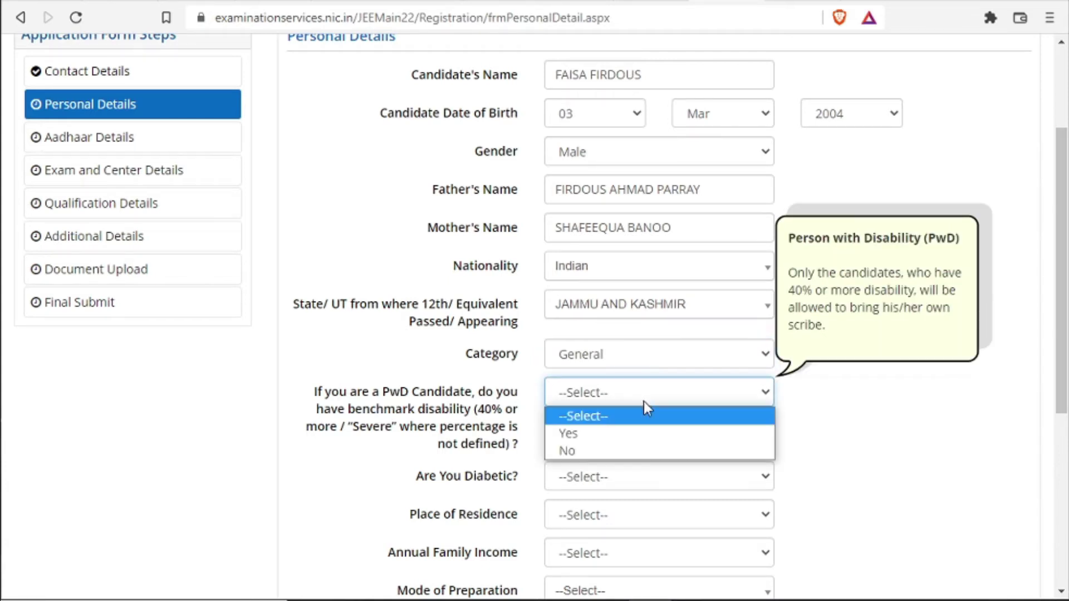
click(646, 451)
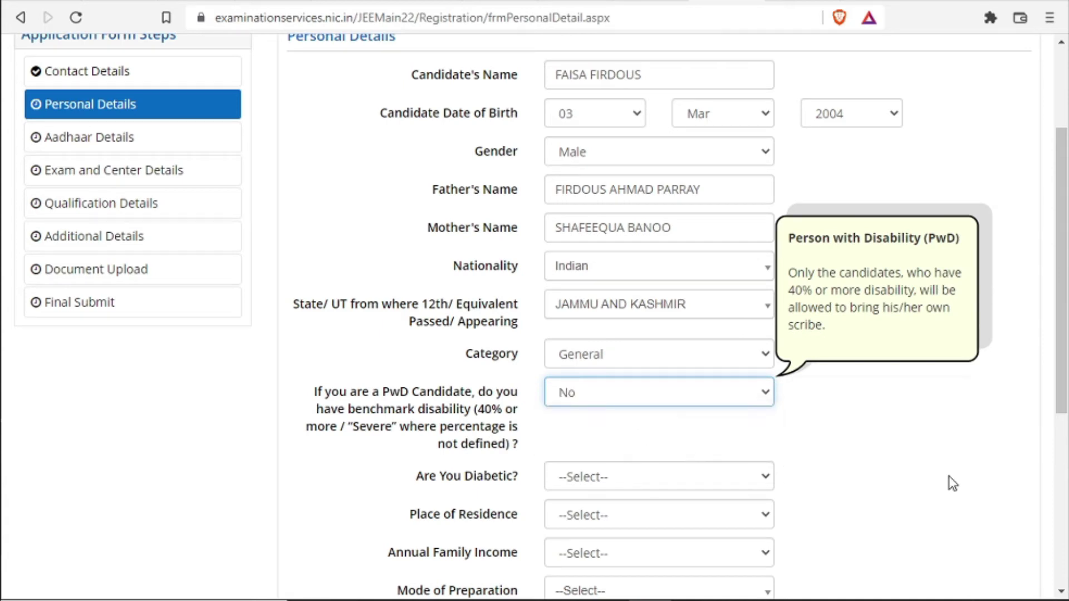
scroll(1064, 392, down, 1)
scroll(1064, 392, down, 3)
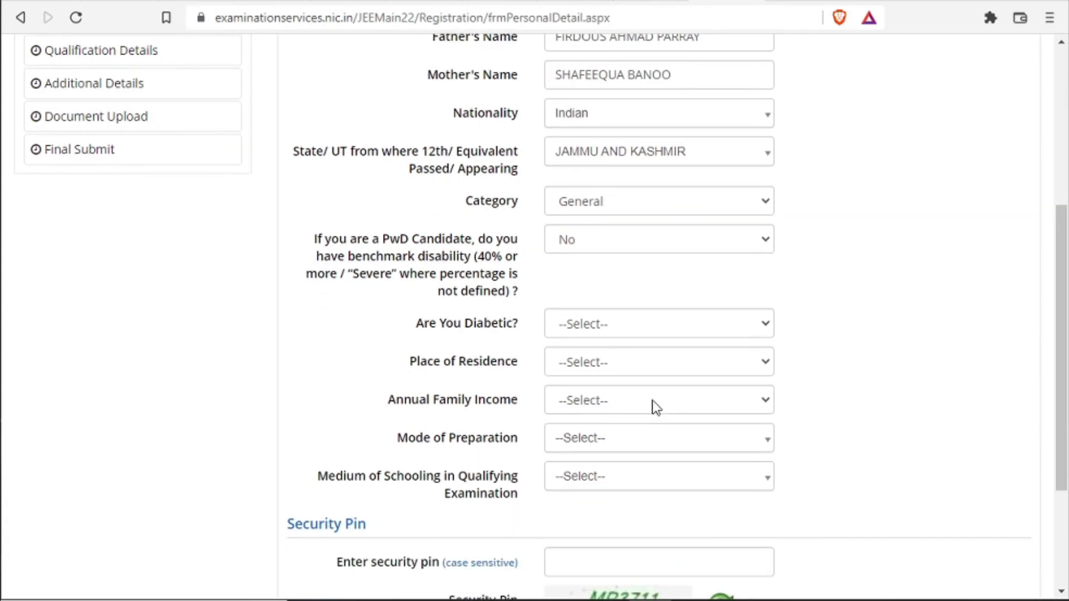
click(675, 317)
click(668, 383)
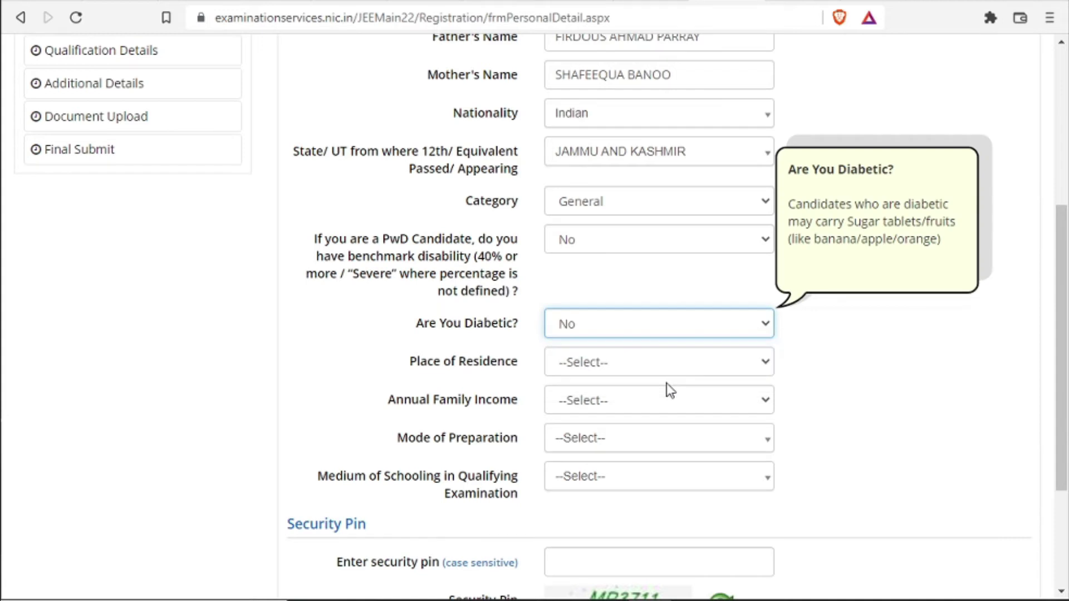
click(683, 372)
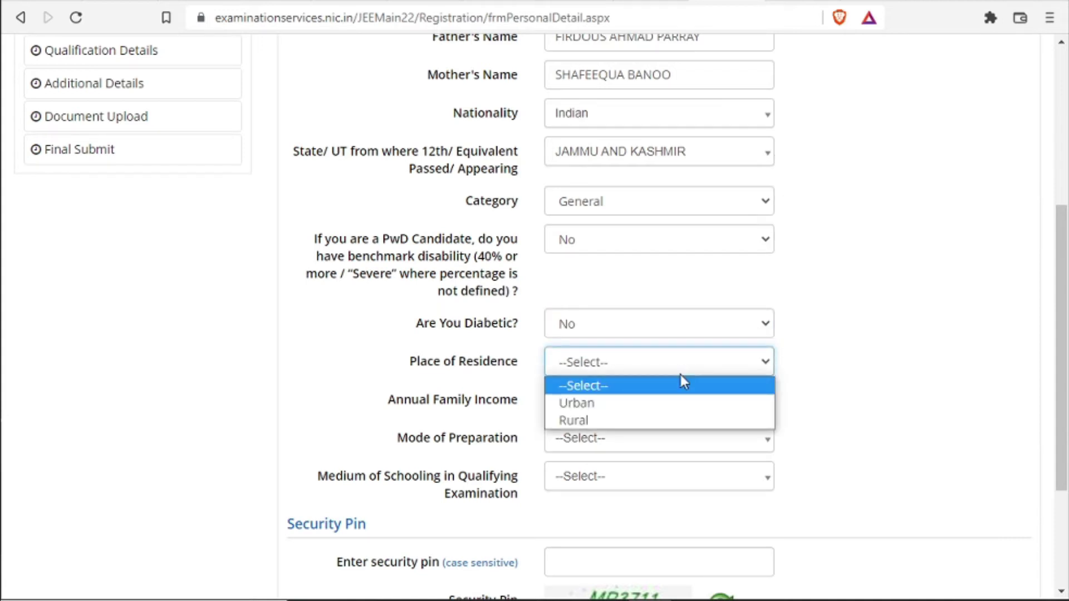
click(669, 403)
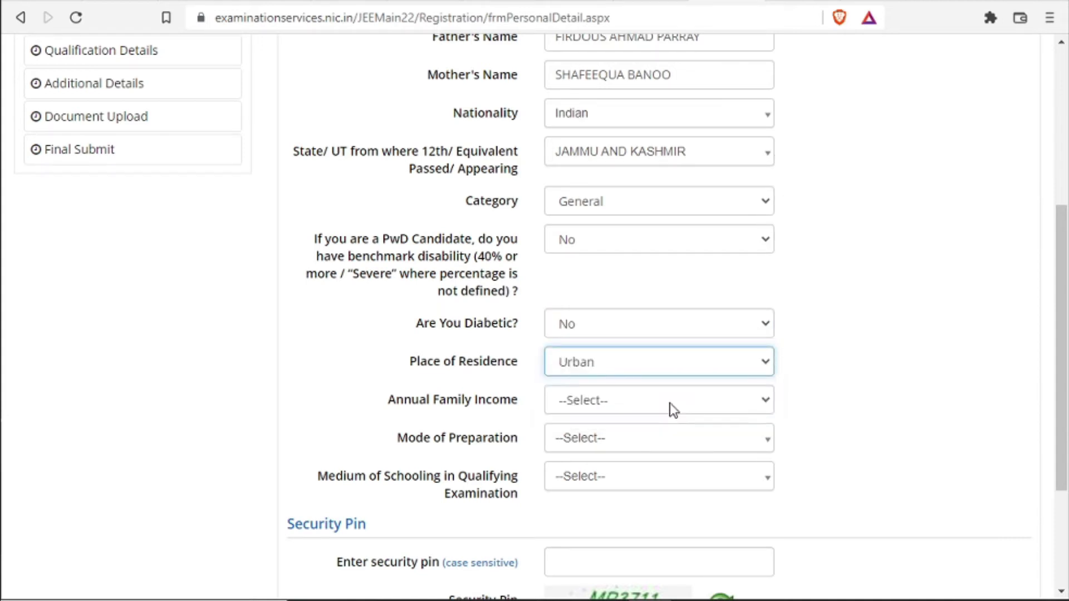
click(670, 404)
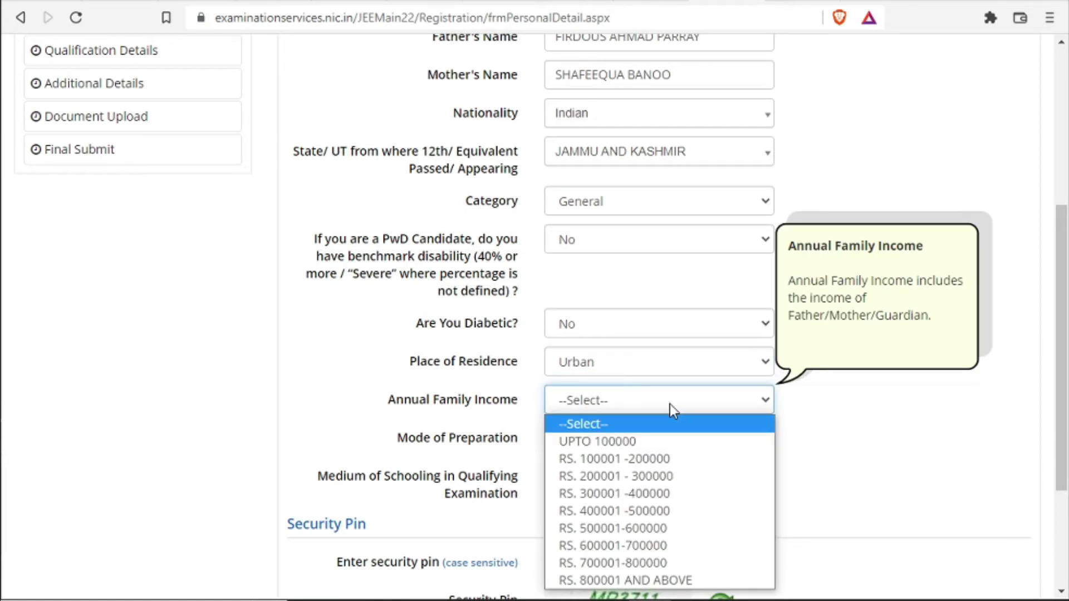
click(671, 441)
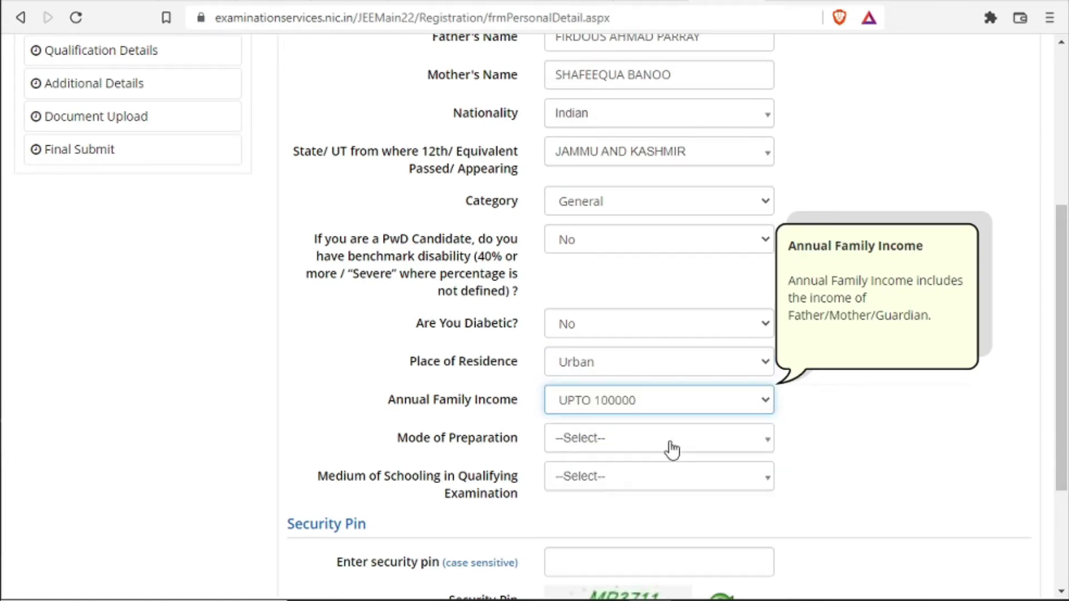
Set preparation mode Online Coaching and schooling medium Kashmiri, enter the captcha pin, and save
click(672, 449)
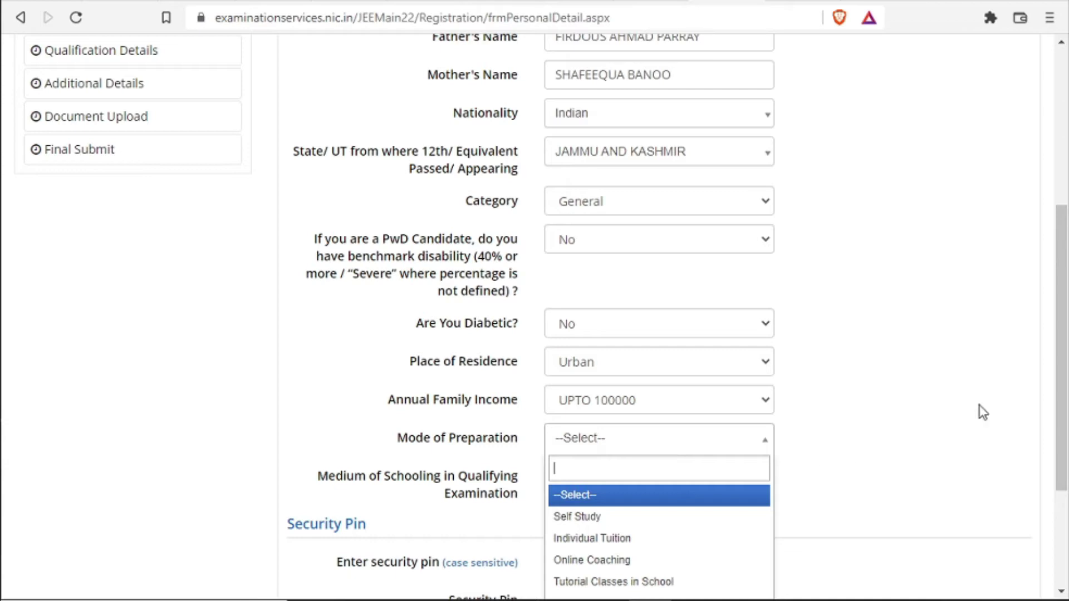
drag(1057, 310, 1062, 368)
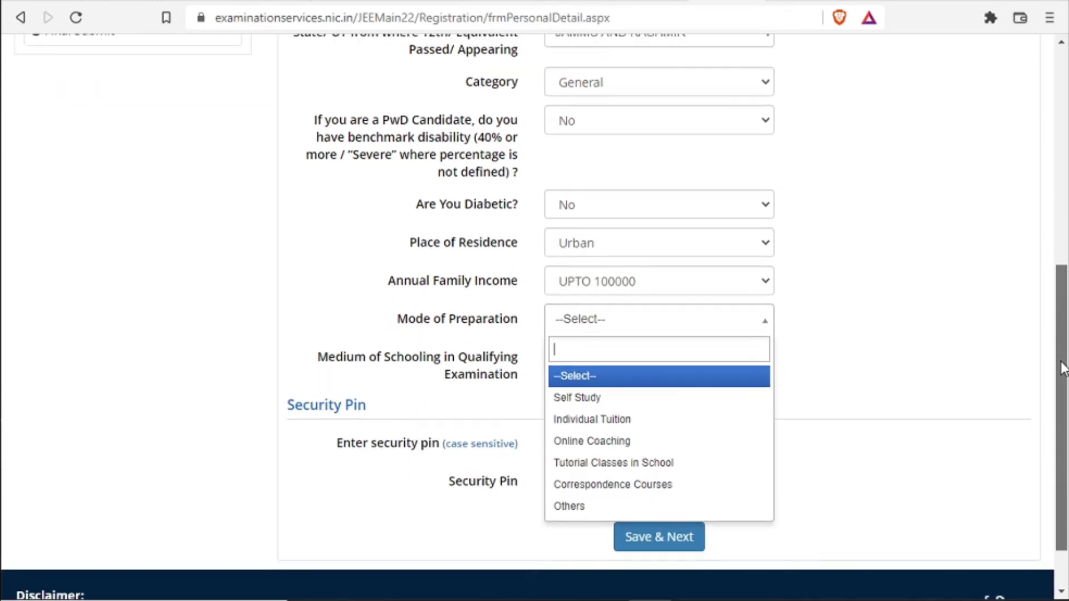
click(643, 441)
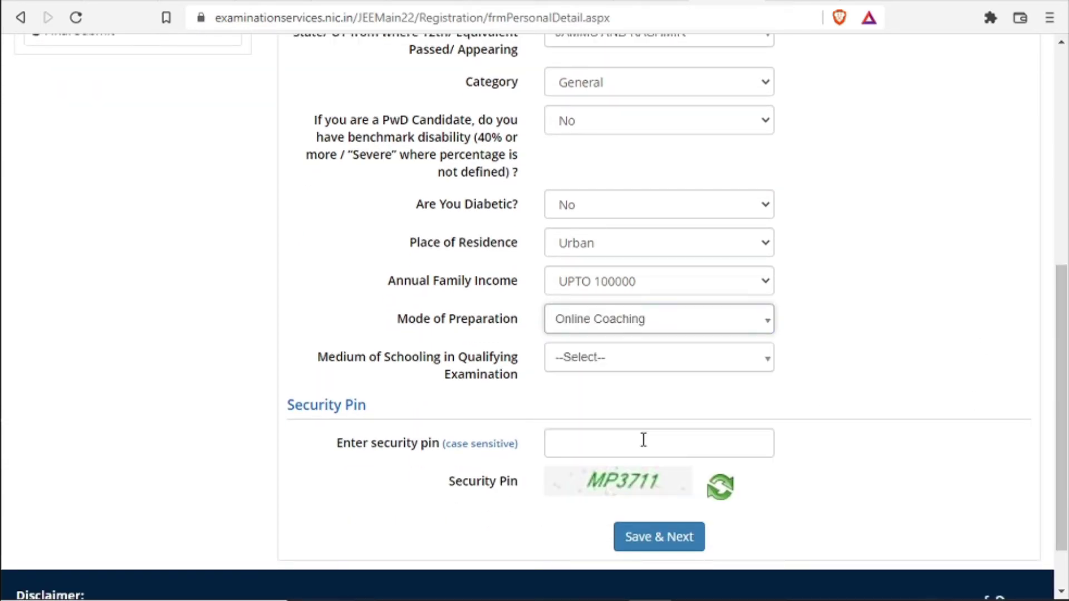
click(640, 360)
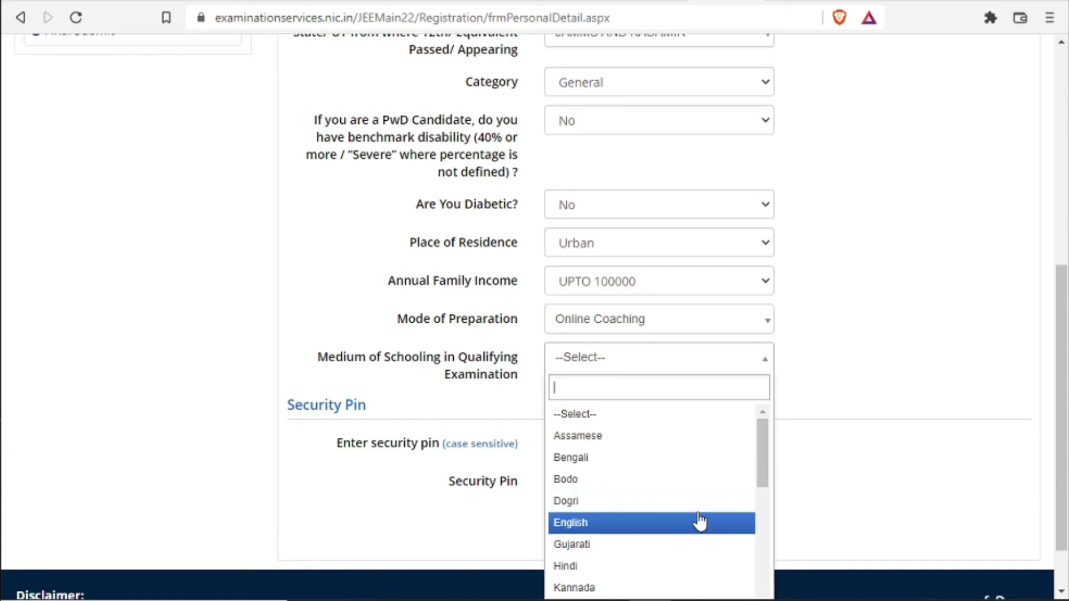
drag(766, 449, 766, 495)
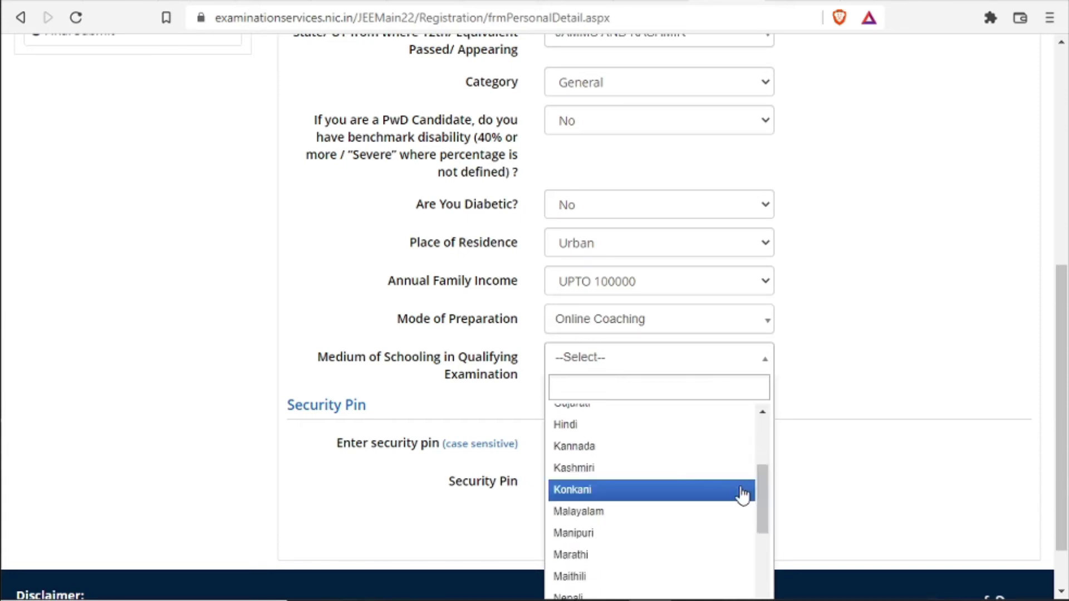
click(711, 468)
click(606, 449)
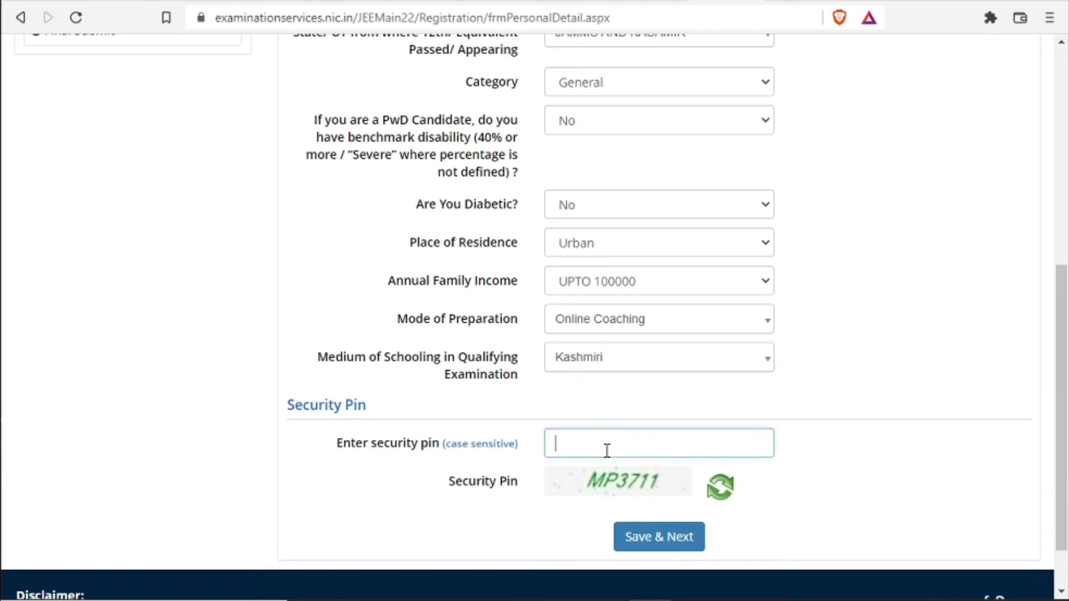
text(MP)
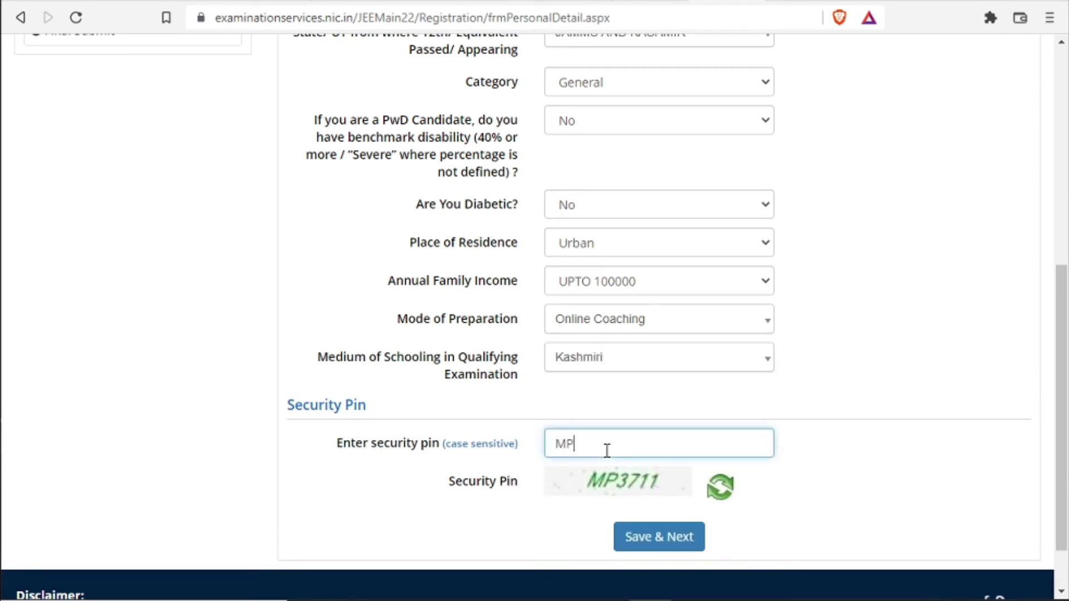
text(3711)
click(673, 534)
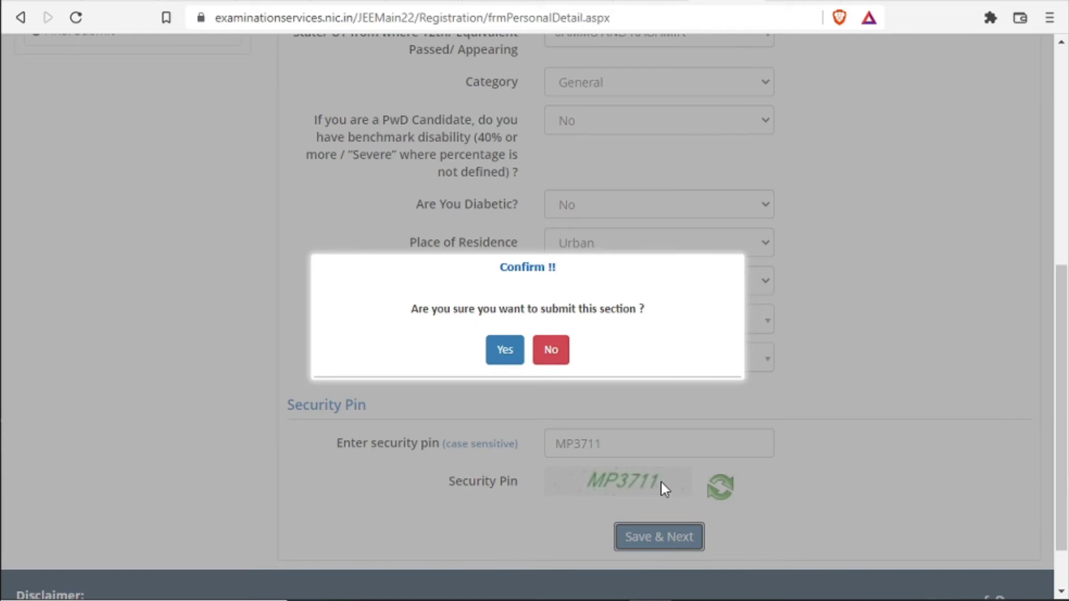
Confirm the personal details submission and answer Yes to having an Aadhaar number
click(511, 351)
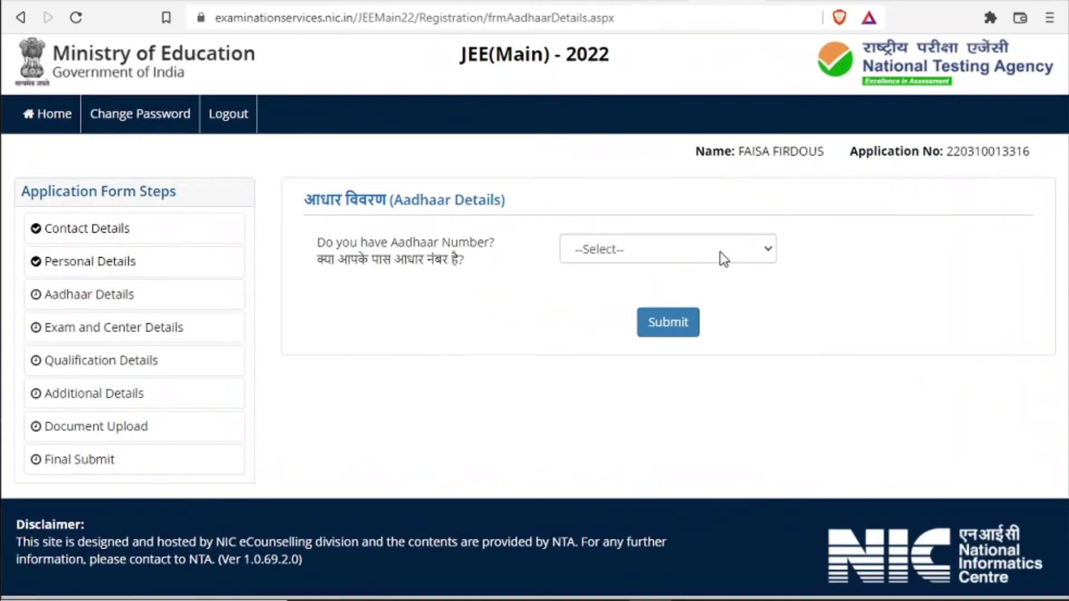
click(722, 249)
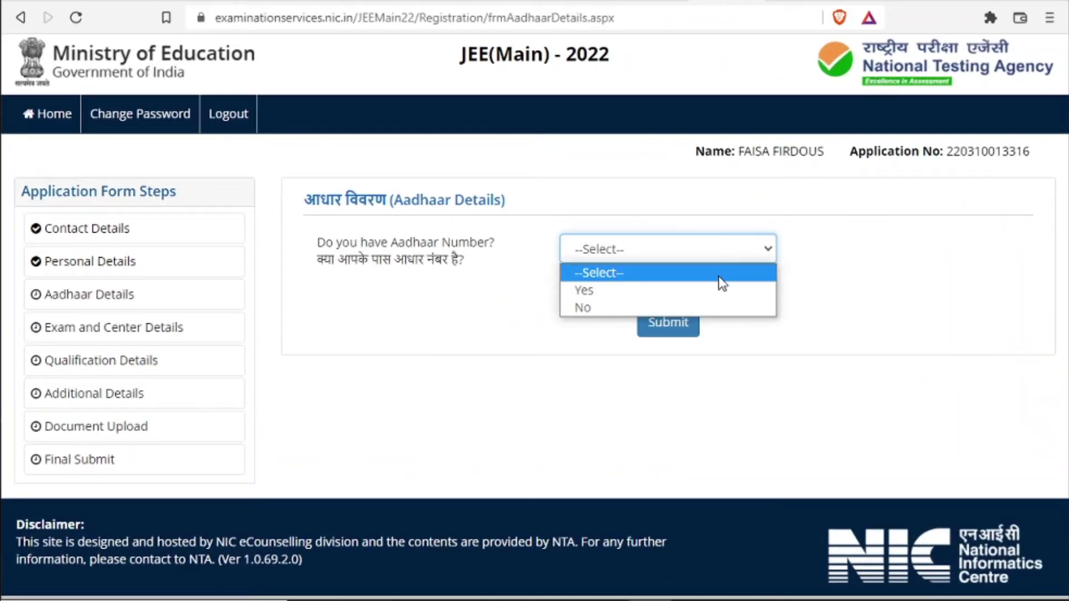
click(717, 294)
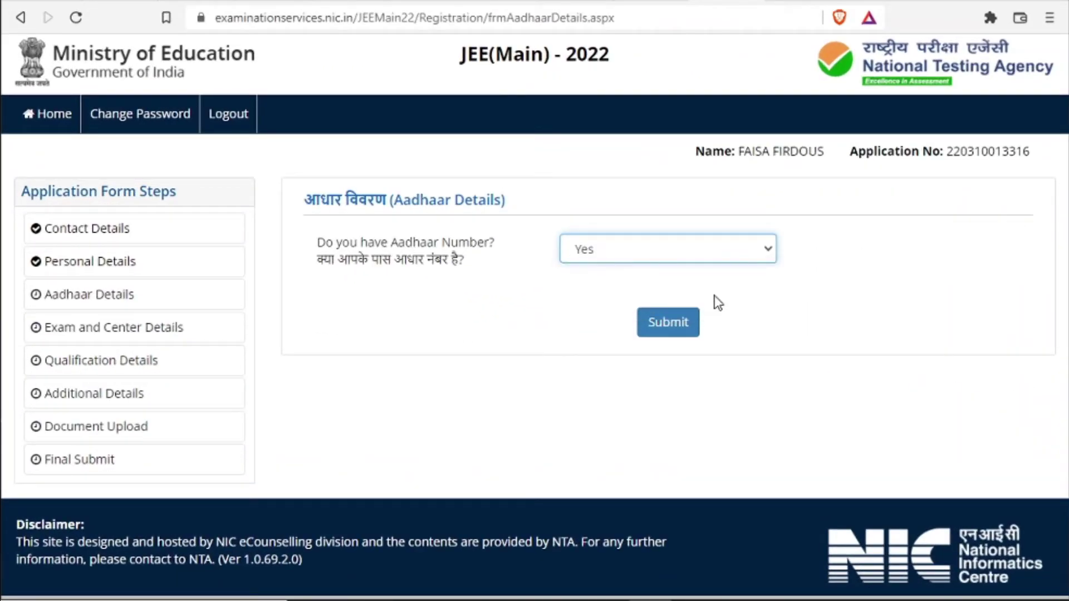
click(680, 326)
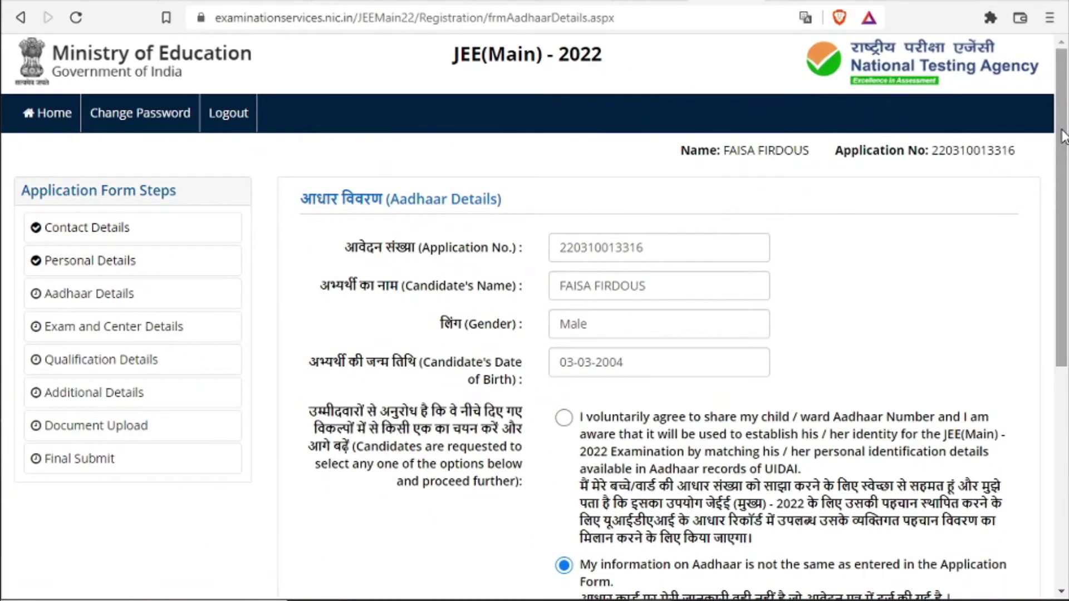
Agree to share the Aadhaar number and accept the Aadhaar declaration
drag(1063, 137, 1064, 276)
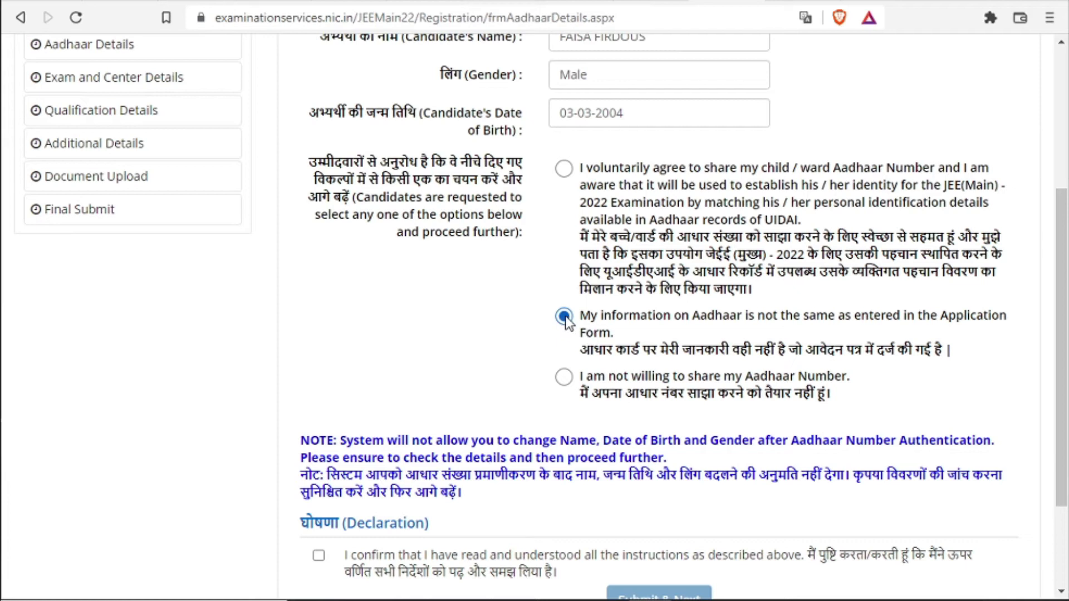
click(561, 381)
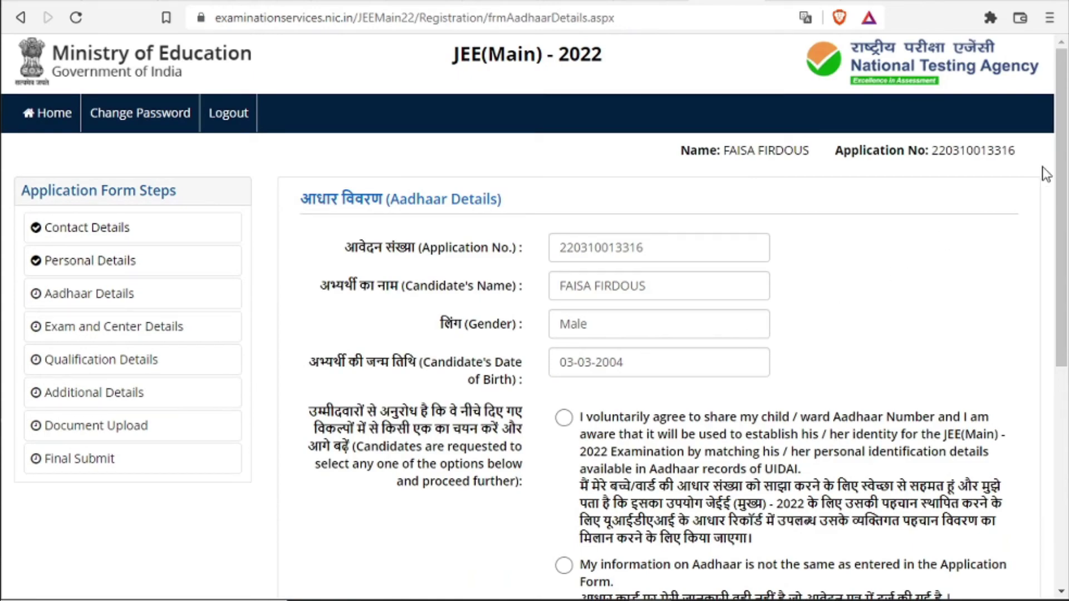
drag(1060, 134, 1059, 291)
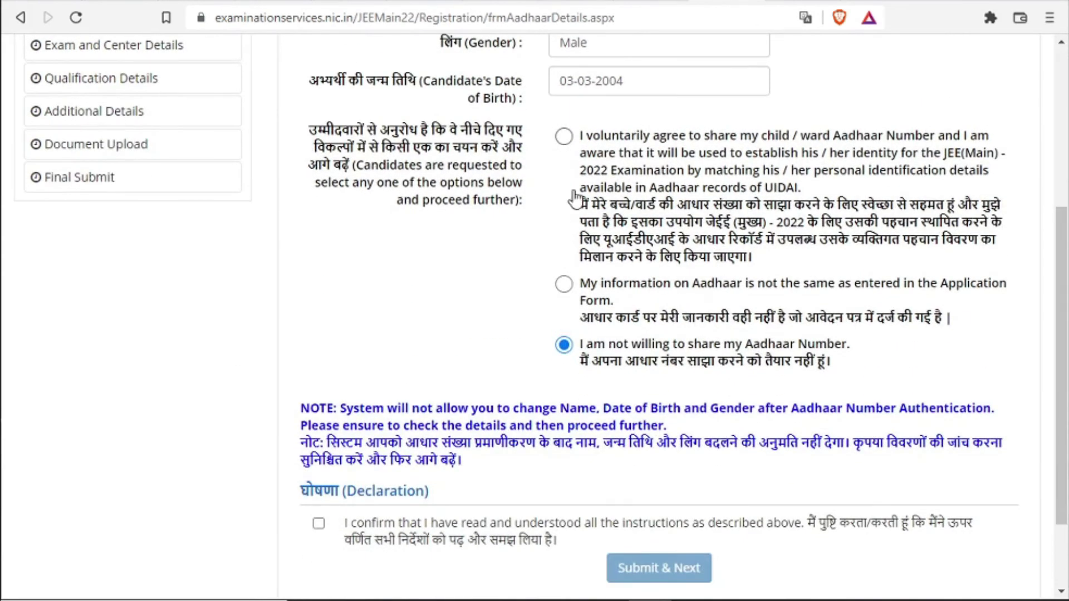
click(563, 137)
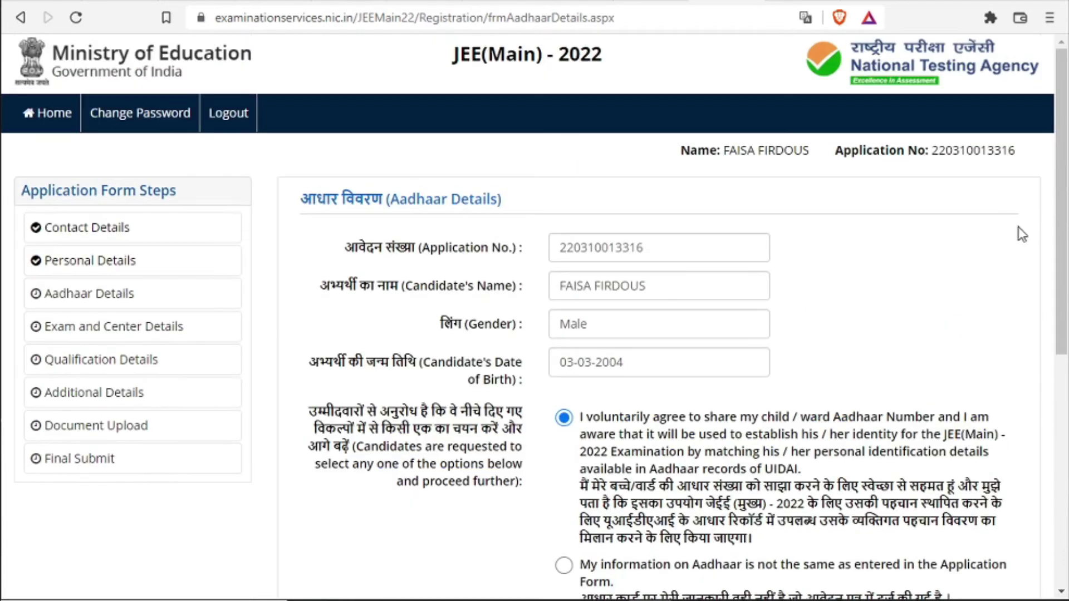
scroll(1051, 279, down, 5)
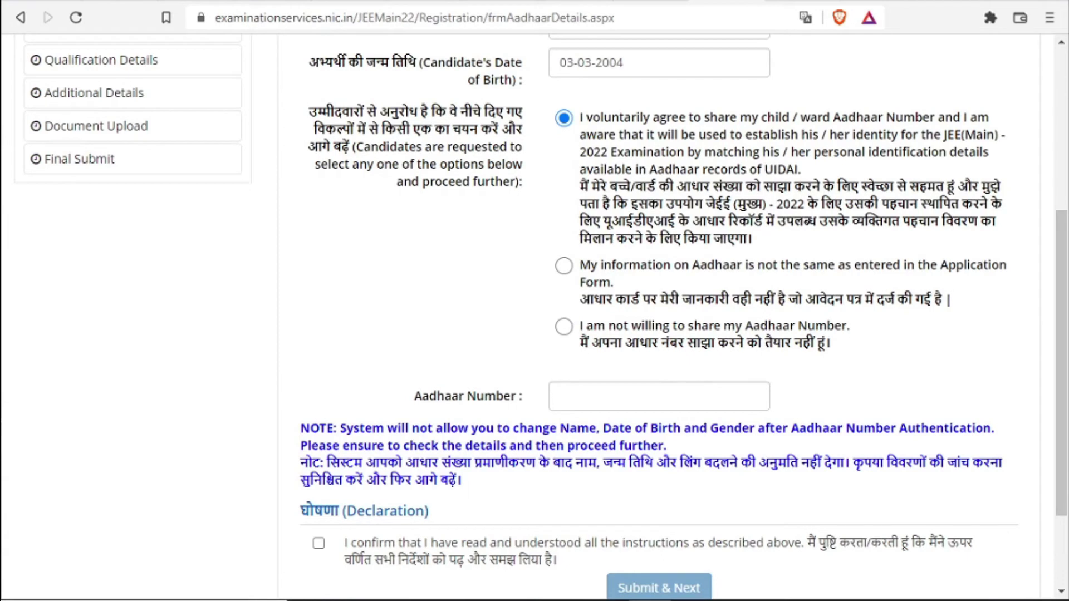
scroll(509, 482, down, 2)
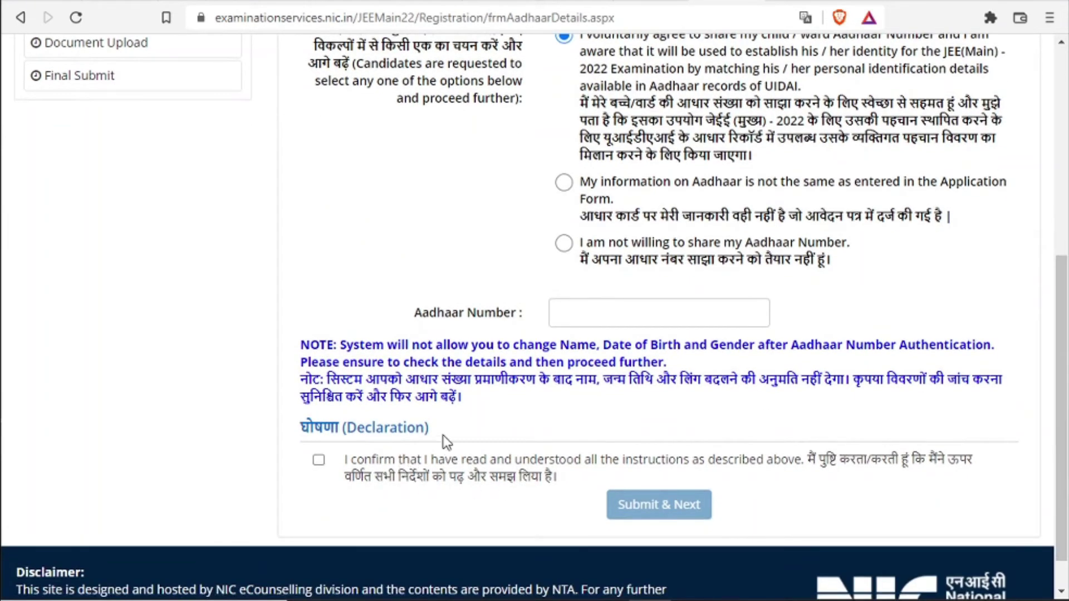
click(319, 460)
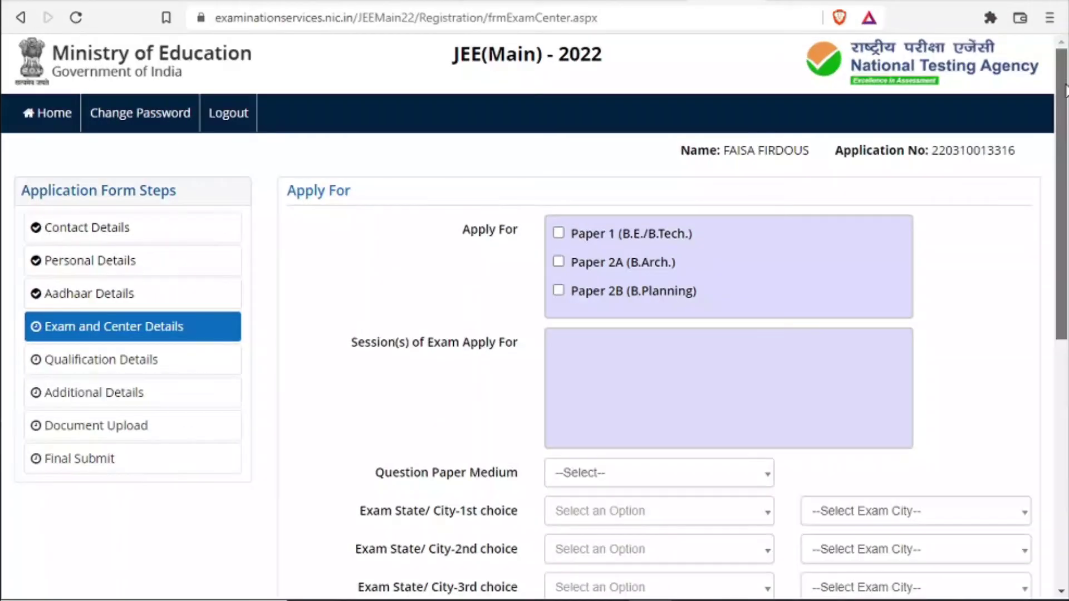
Select Paper 1 (B.E./B.Tech.) and Paper 2A (B.Arch.) in Session 1, then bring up the Question Paper Medium choices
scroll(1065, 170, down, 3)
scroll(1065, 170, down, 1)
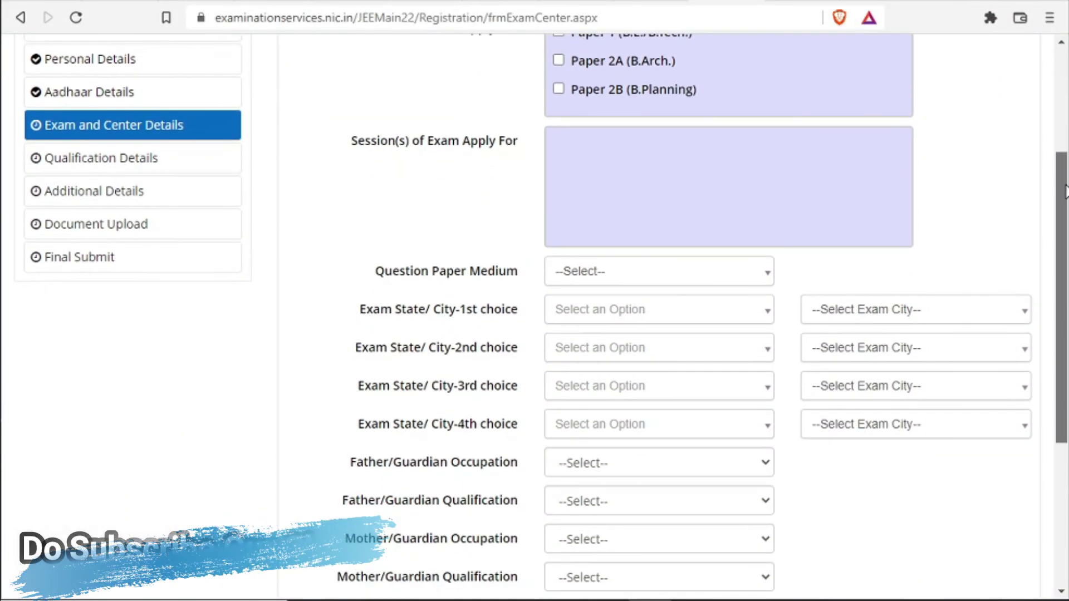
scroll(1065, 170, up, 2)
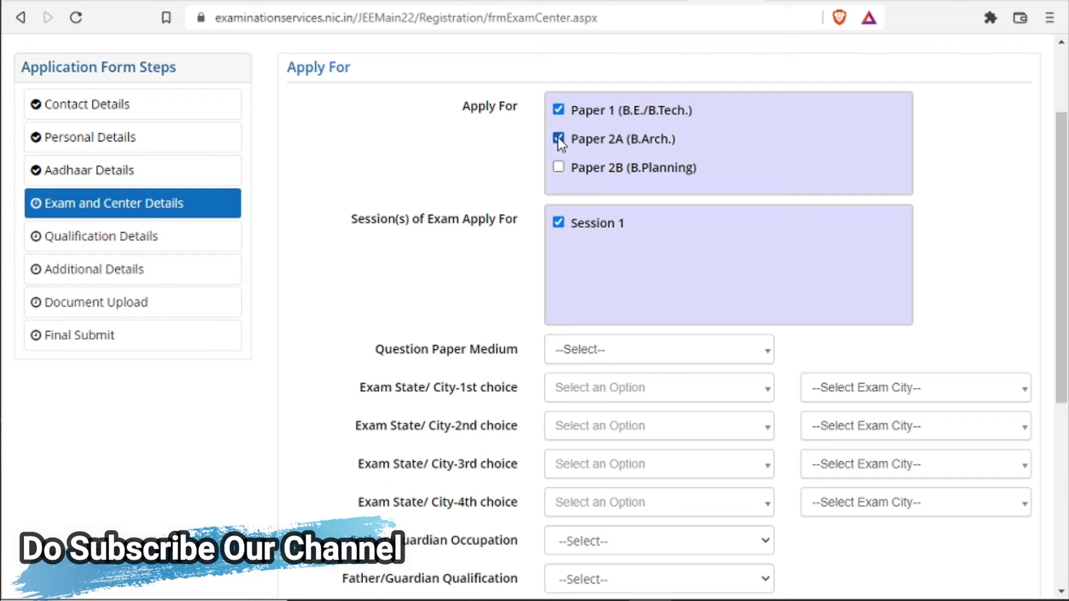
scroll(1004, 208, down, 3)
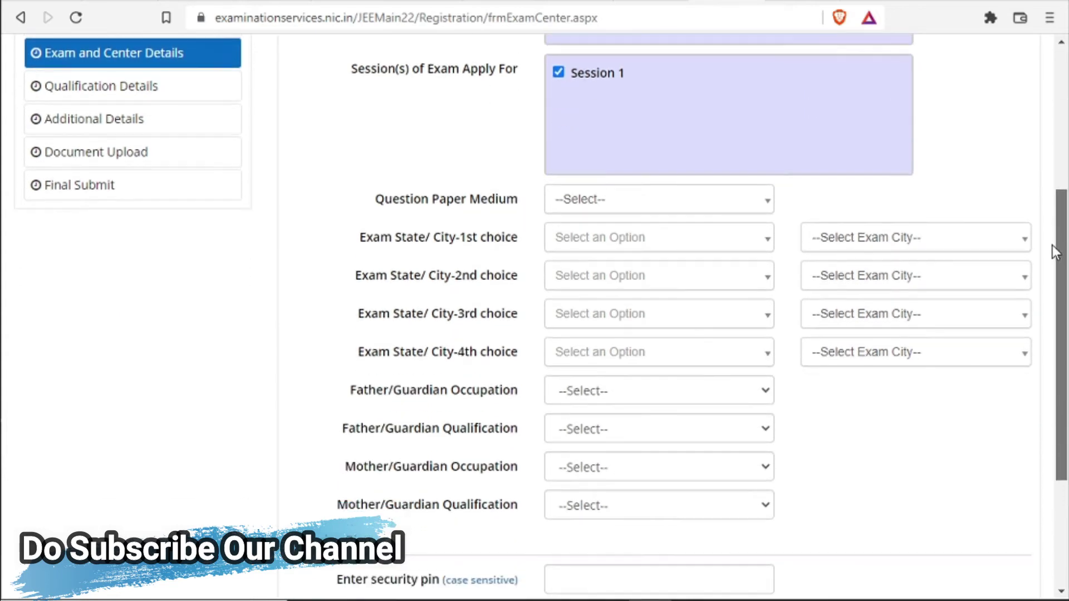
click(739, 183)
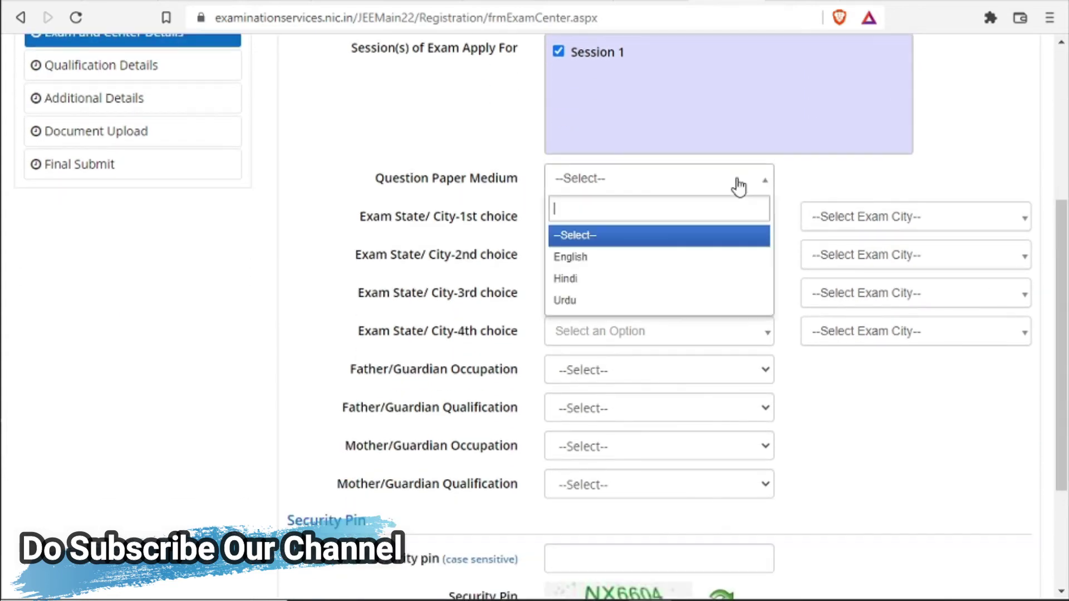
Set English medium, first centre Jammu and Kashmir–Srinagar, second Chandigarh–Chandigarh/Mohali/Panchkula
click(722, 272)
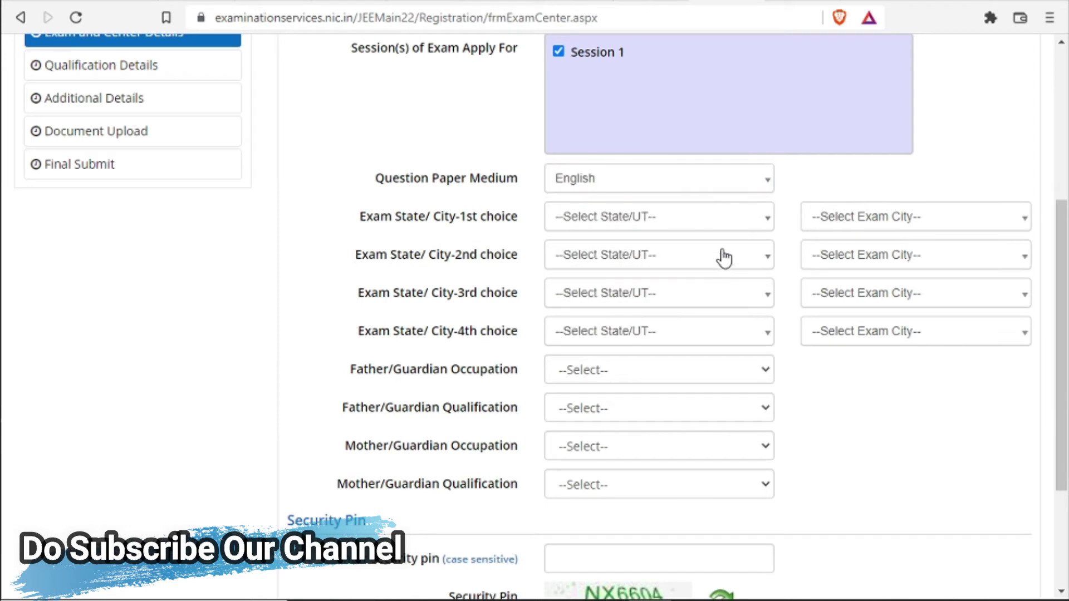
click(733, 220)
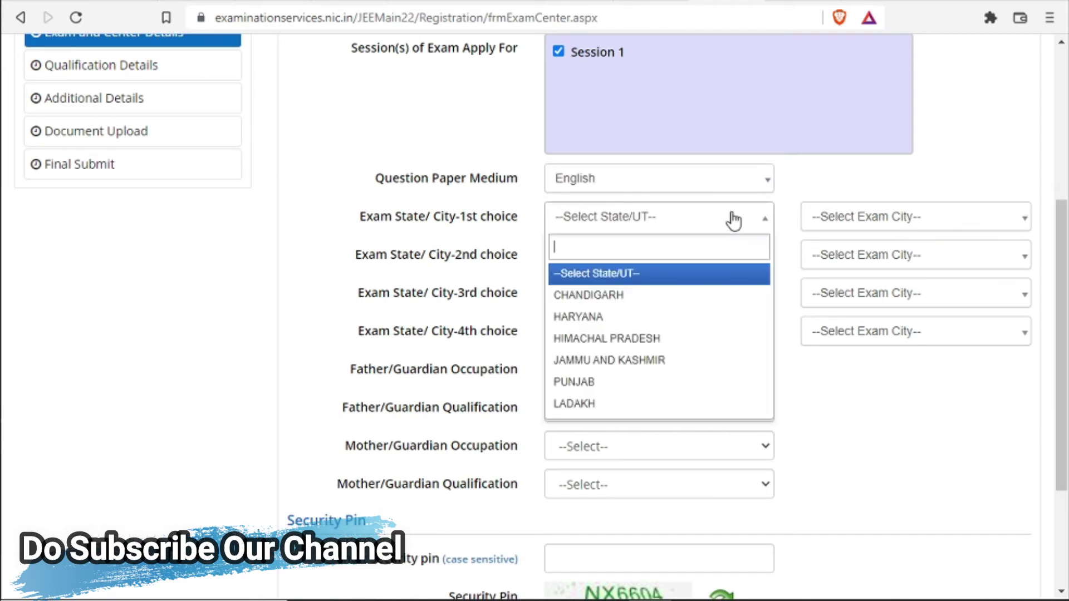
click(713, 362)
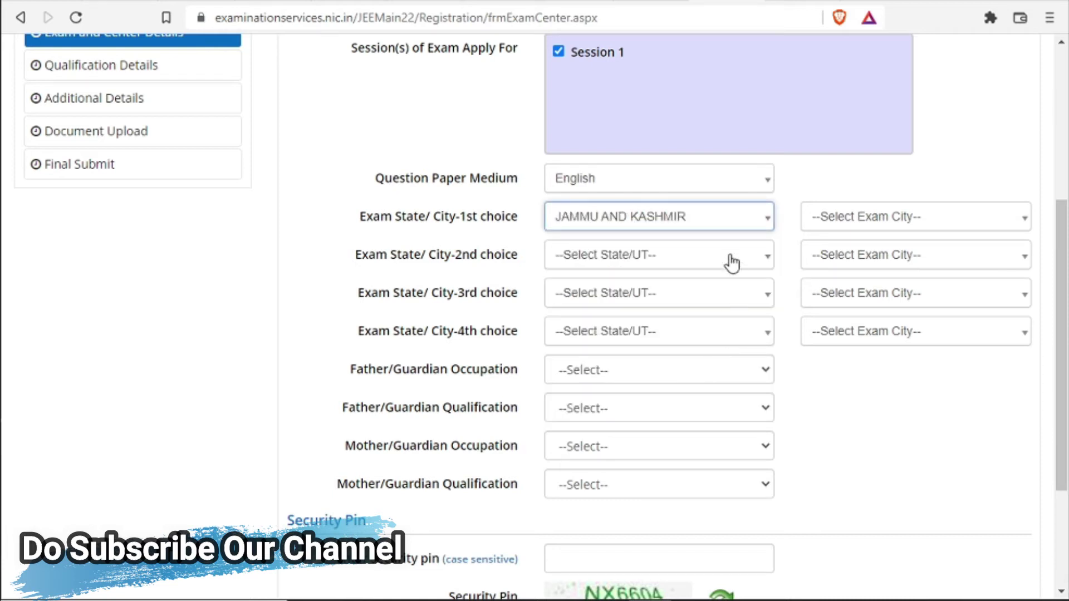
click(902, 216)
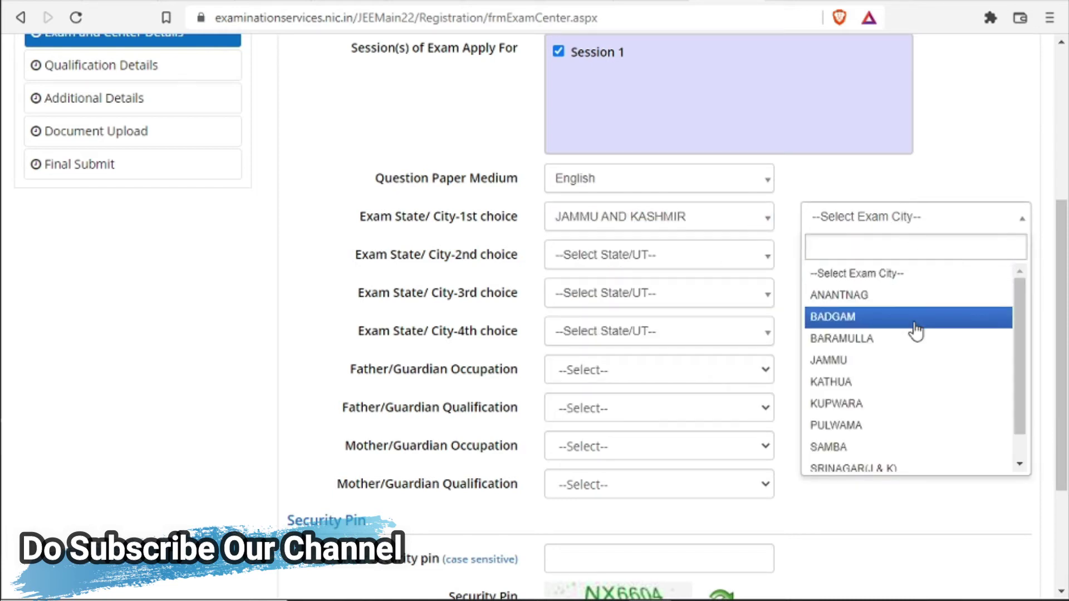
scroll(905, 384, down, 1)
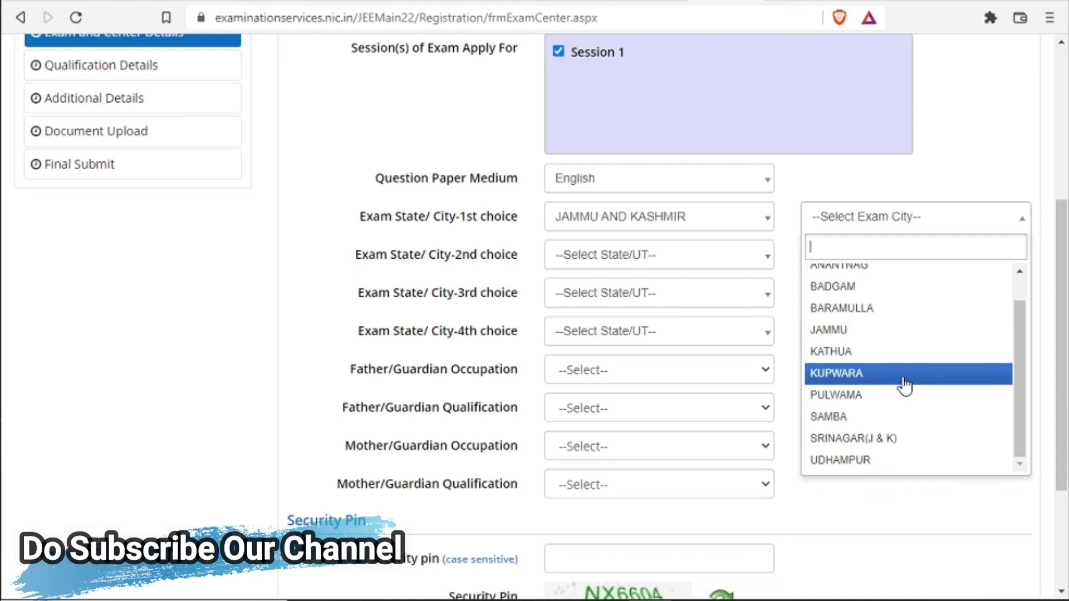
click(889, 438)
click(656, 263)
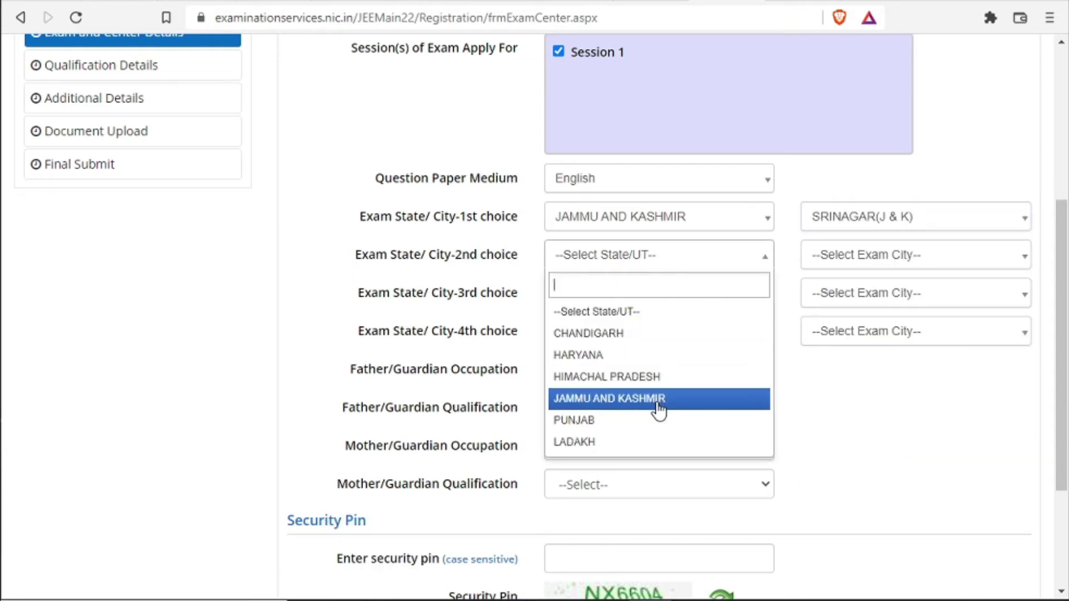
click(654, 334)
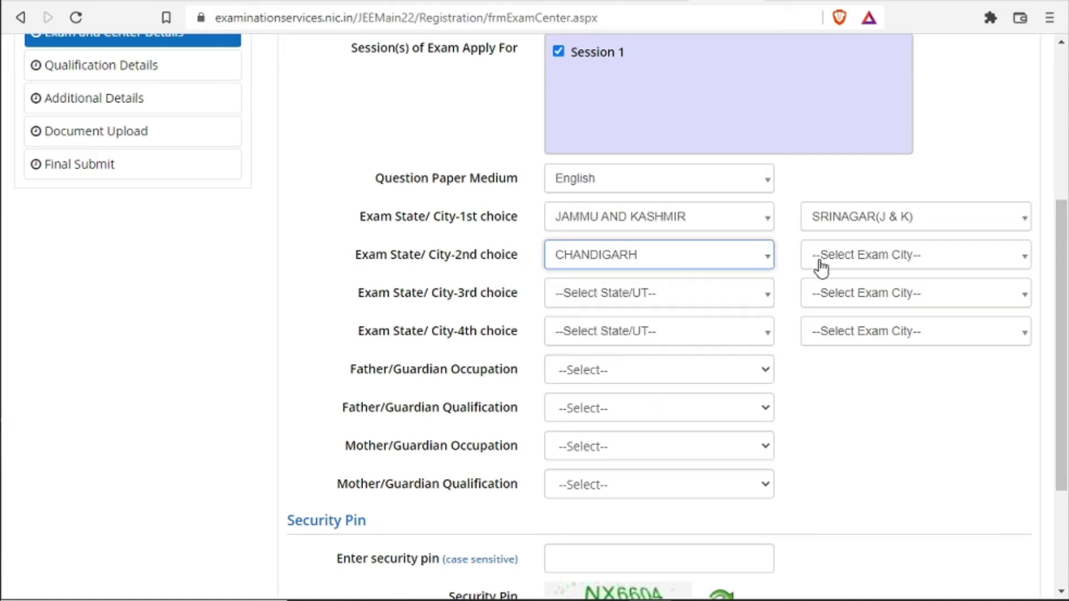
click(866, 255)
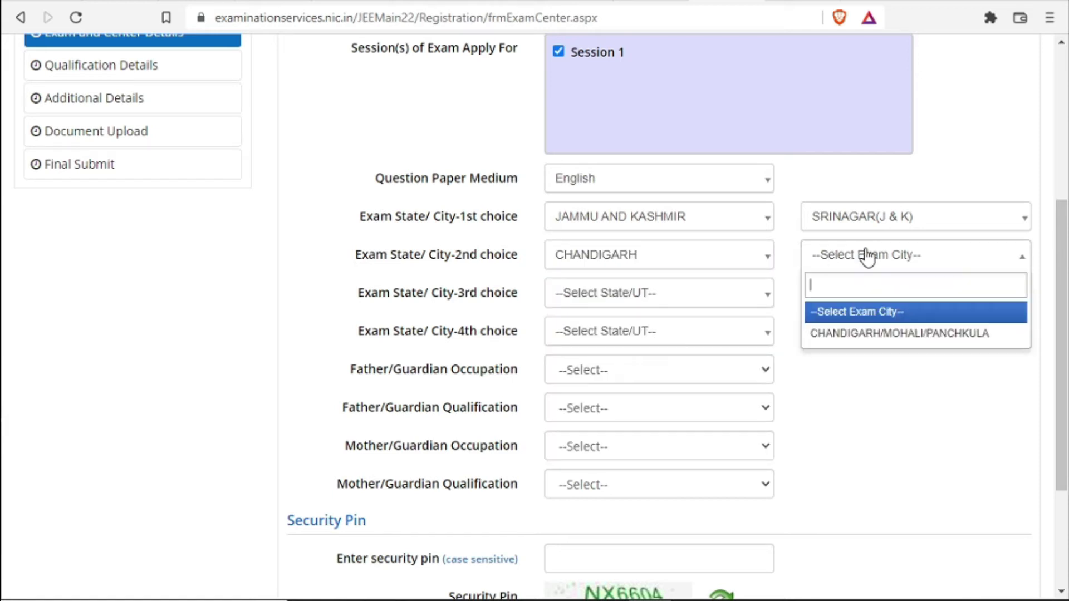
click(872, 339)
Set third centre Jammu and Kashmir–Samba and fourth centre Ladakh–Leh
click(677, 298)
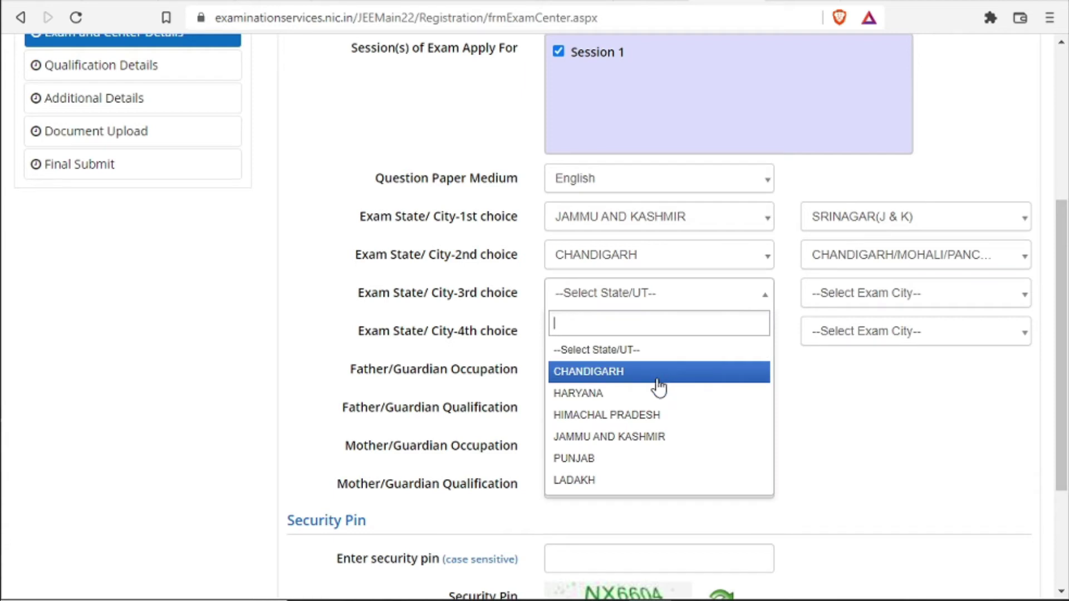
click(653, 445)
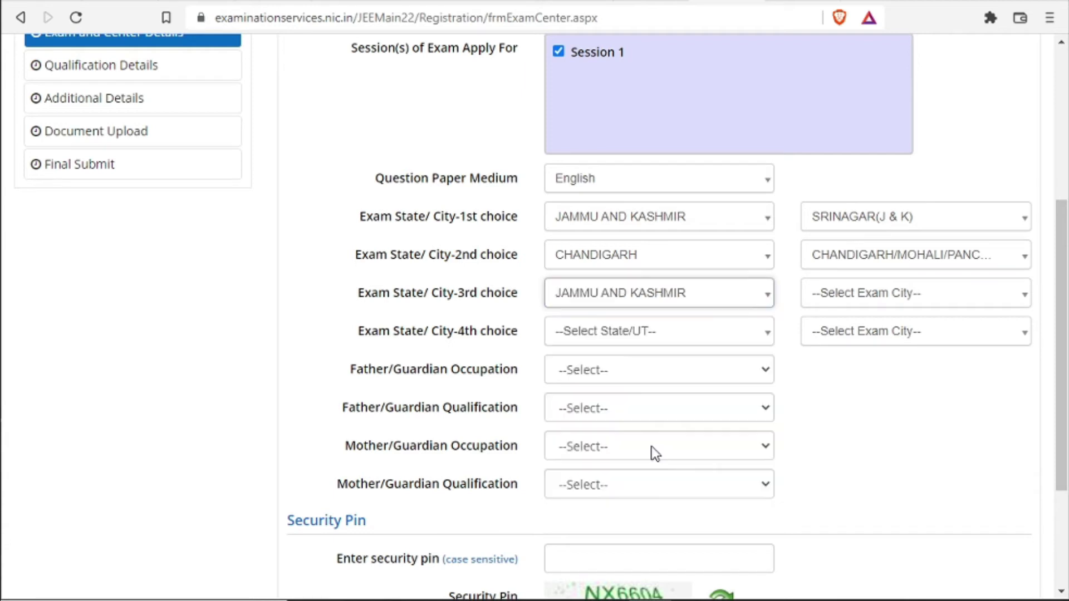
click(890, 299)
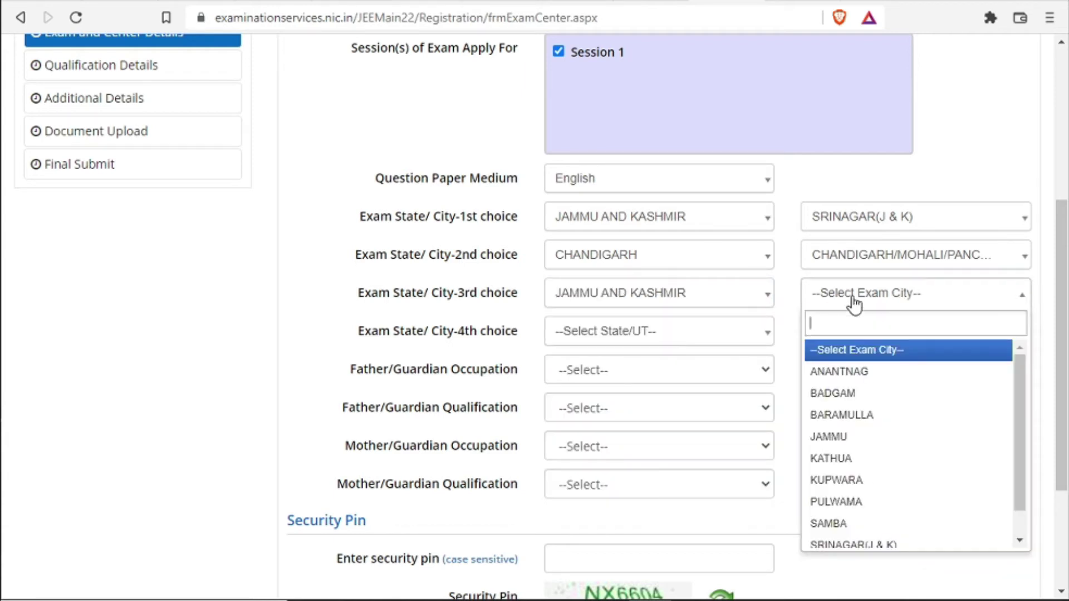
click(858, 522)
click(696, 343)
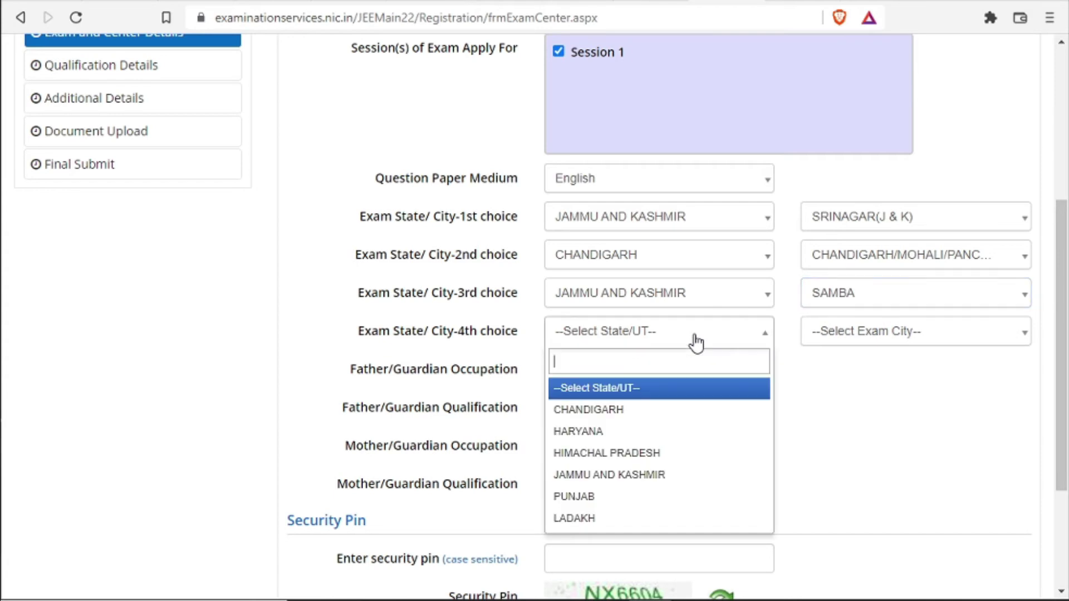
click(677, 516)
click(833, 332)
click(835, 368)
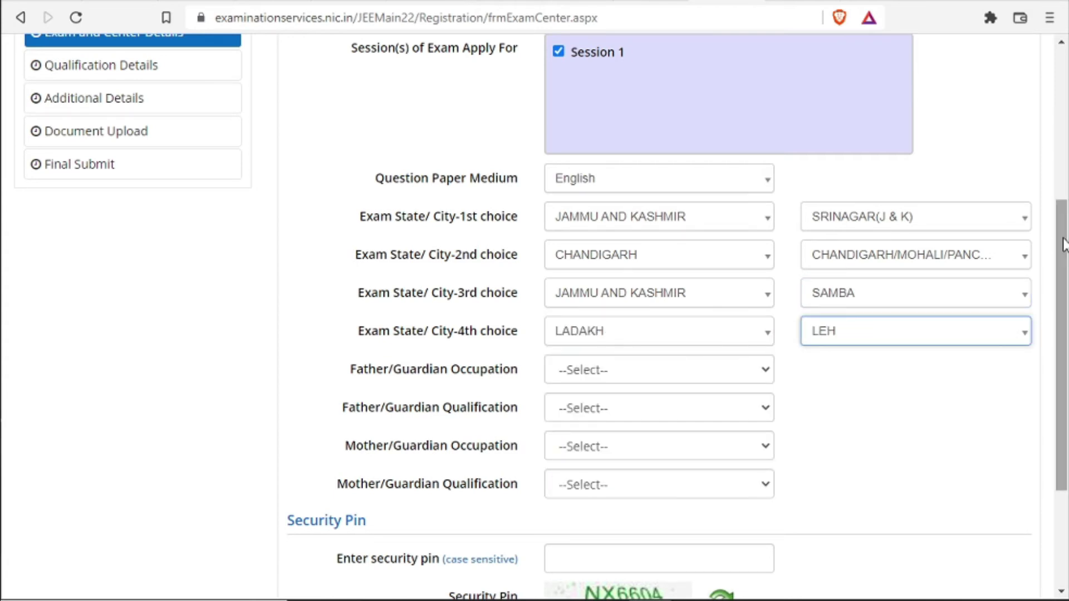
scroll(724, 334, down, 1)
Set both parents' occupation to OTHERS (INCLUDING HOUSE WIFE) and mother's qualification to ILLITERATE
click(709, 287)
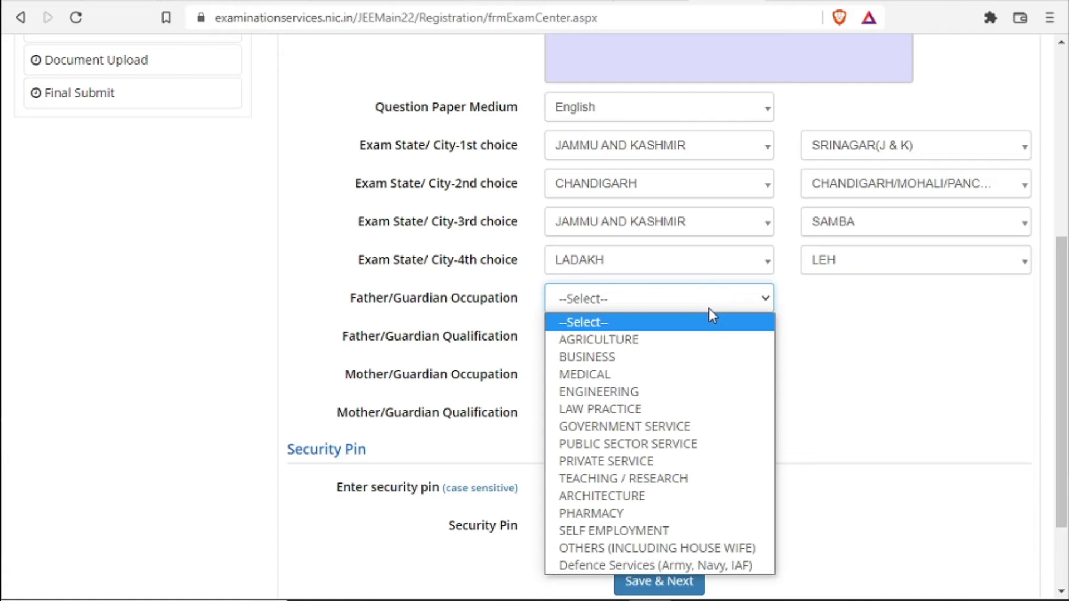
click(656, 549)
click(672, 342)
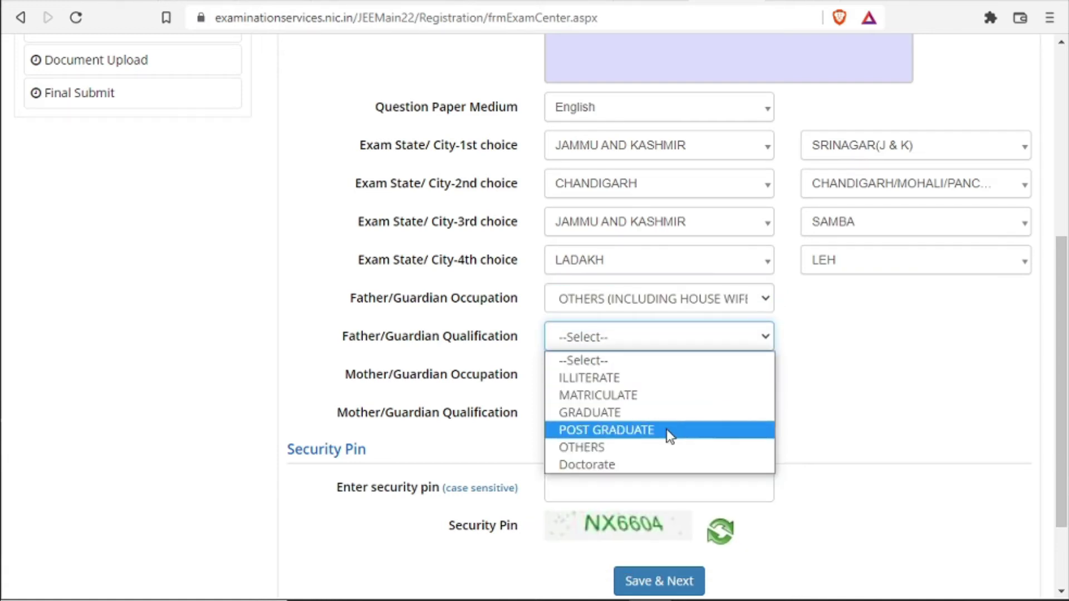
click(676, 368)
click(685, 378)
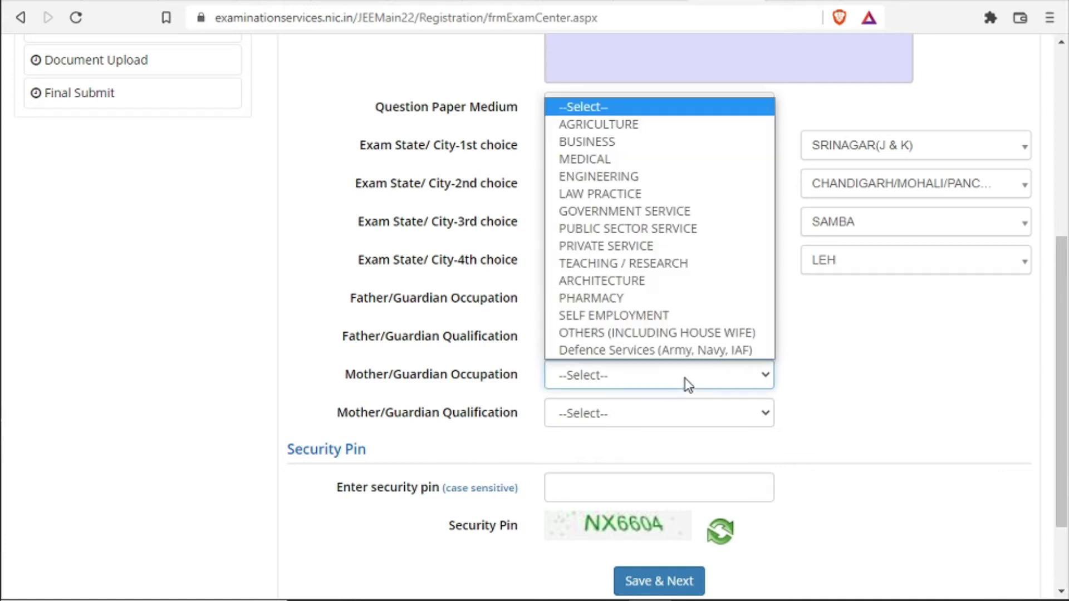
click(683, 332)
click(657, 415)
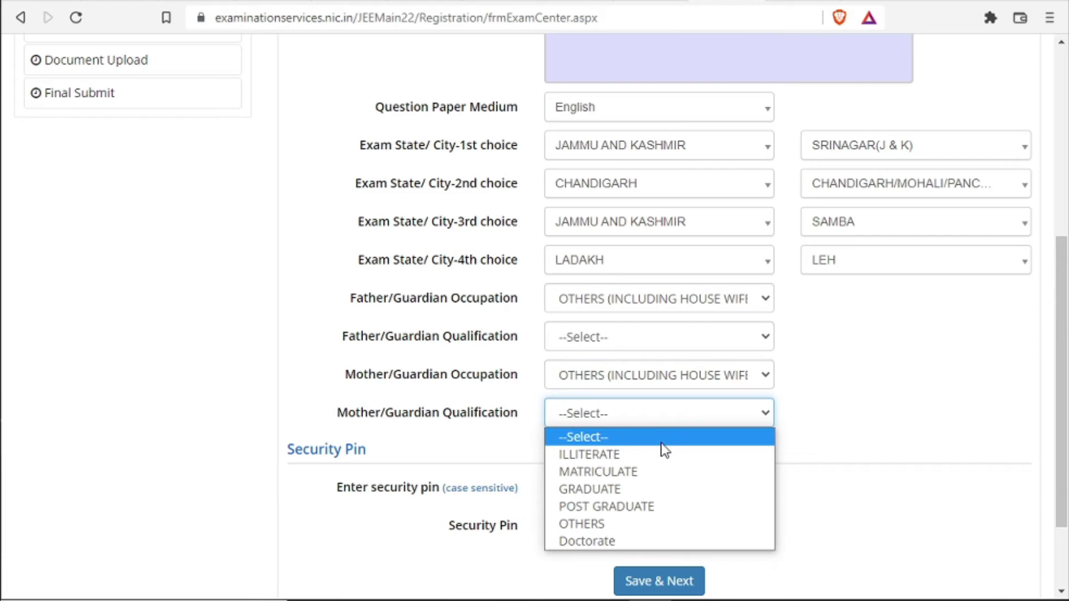
click(661, 454)
Enter the captcha security pin and save Exam and Center Details
scroll(1056, 402, down, 2)
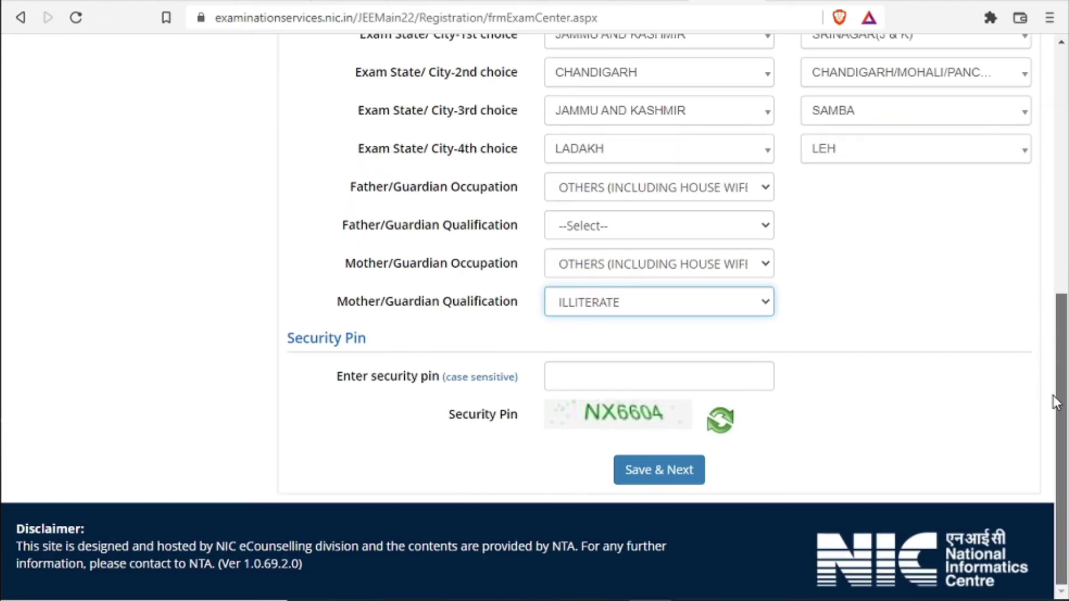
click(670, 366)
text(NX)
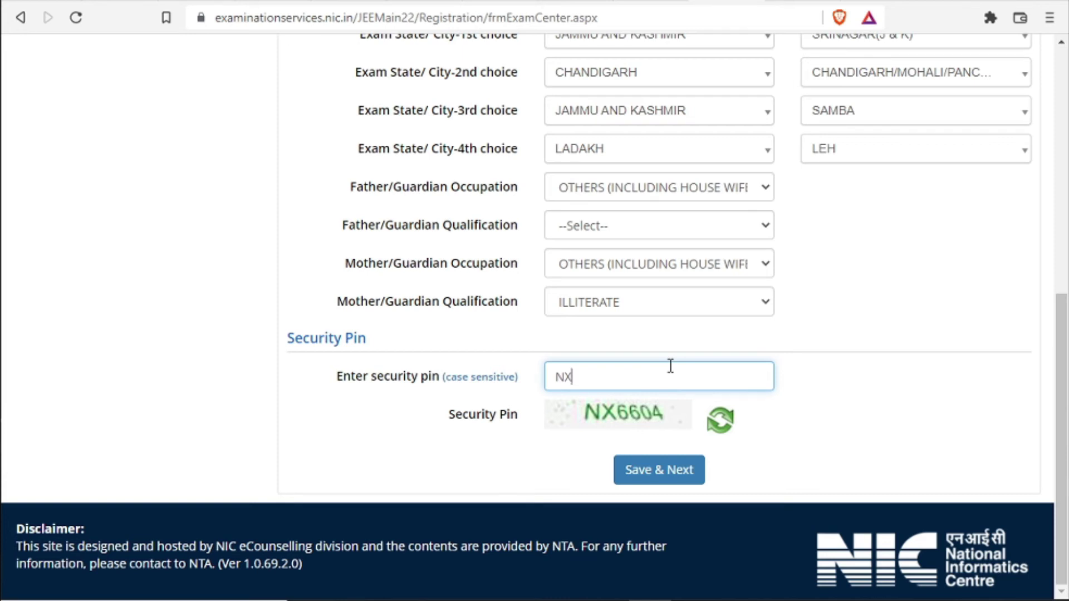
text(6604)
click(666, 473)
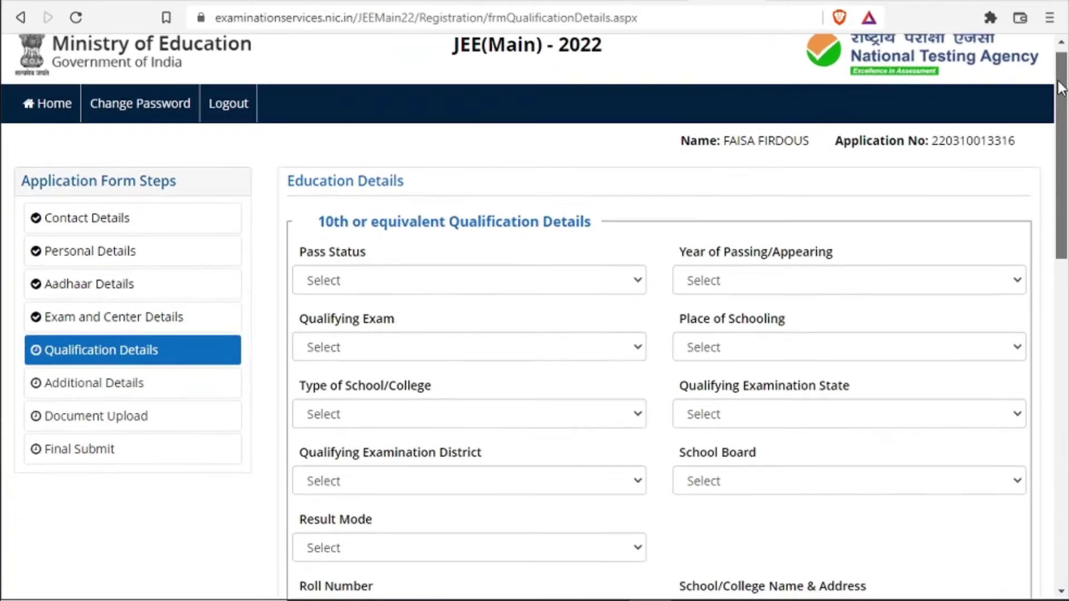
drag(1060, 86, 1056, 148)
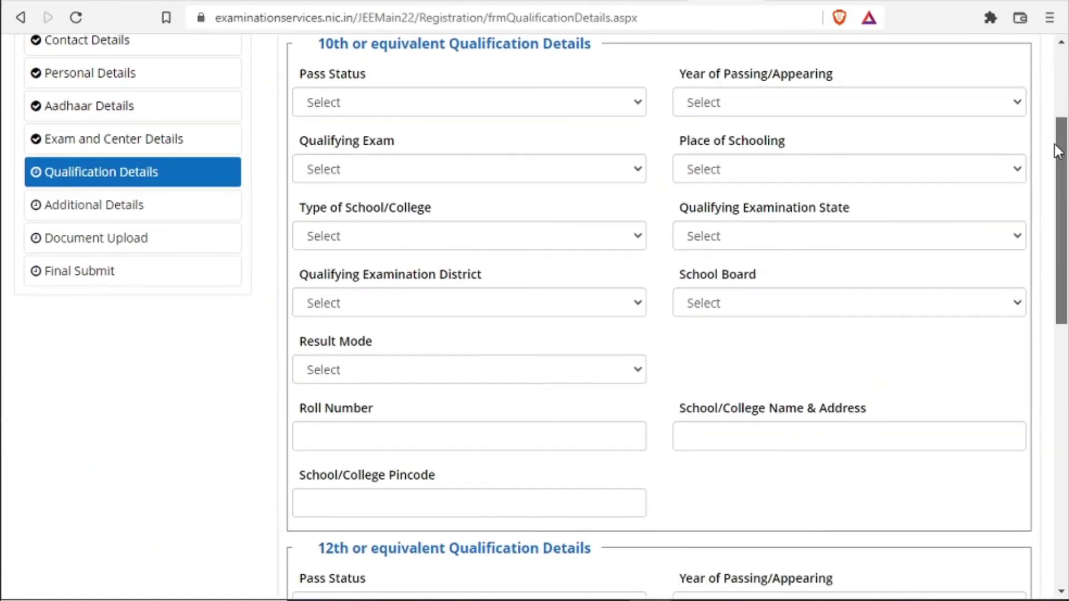
Set 10th status Passed, year 2018, 10th or Equivalent, Rural schooling, Private Unaided school
click(609, 109)
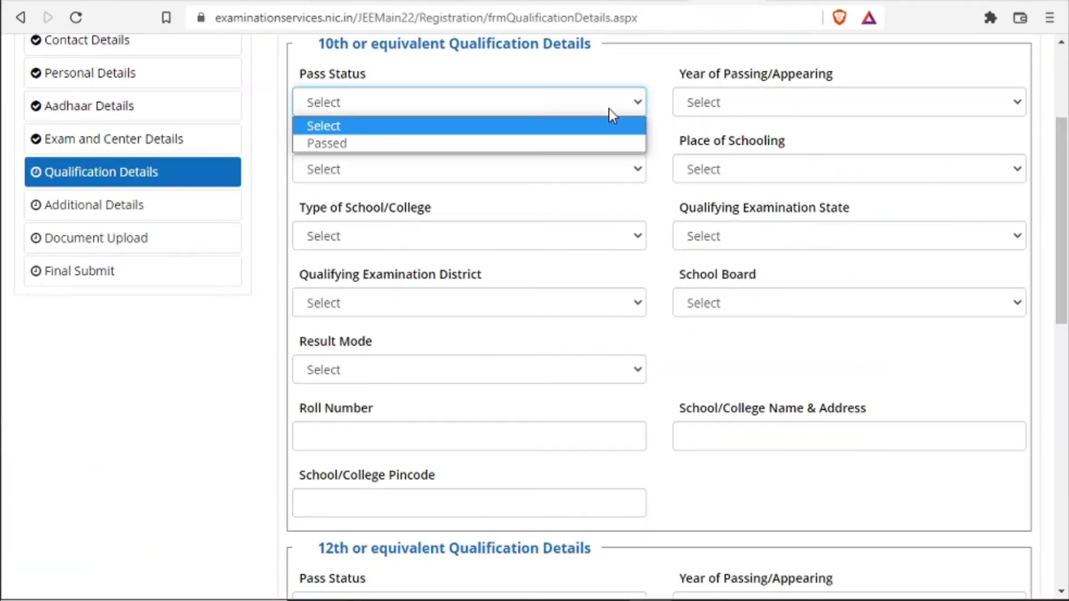
click(610, 142)
click(747, 103)
click(747, 119)
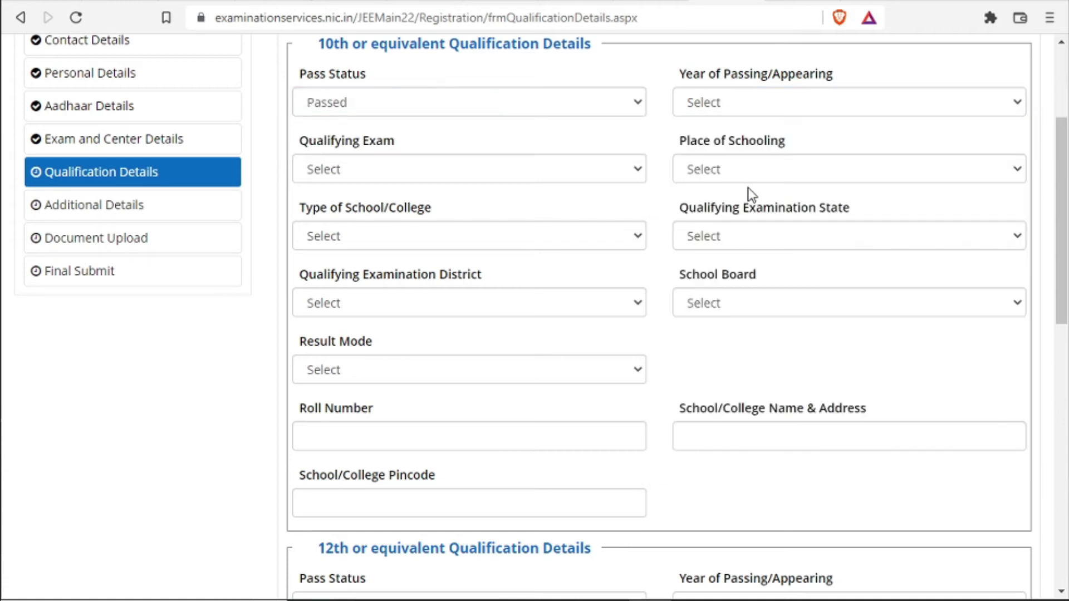
click(766, 100)
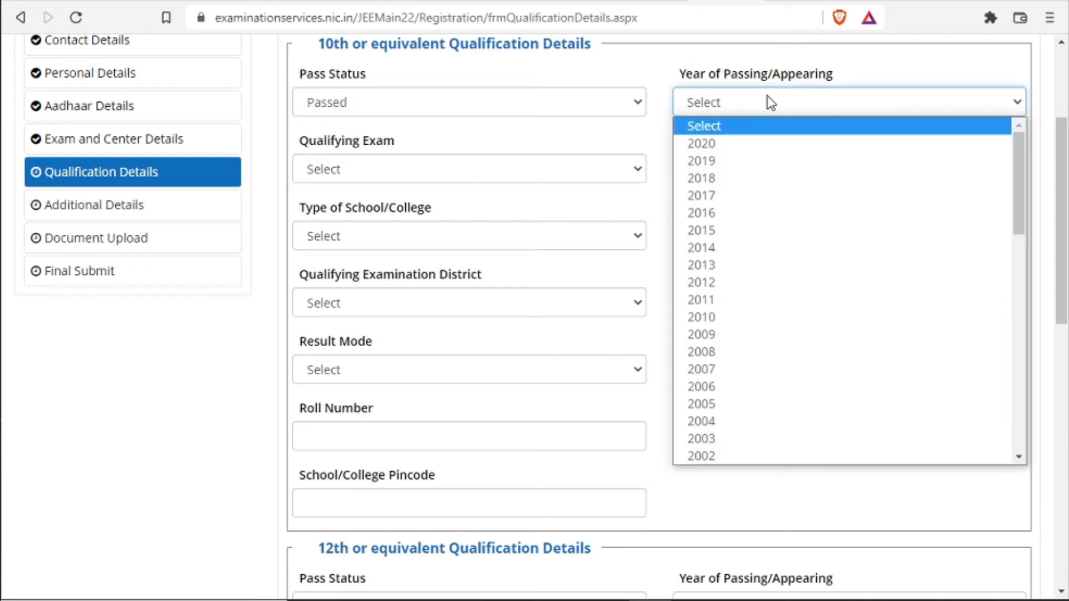
click(759, 179)
click(542, 172)
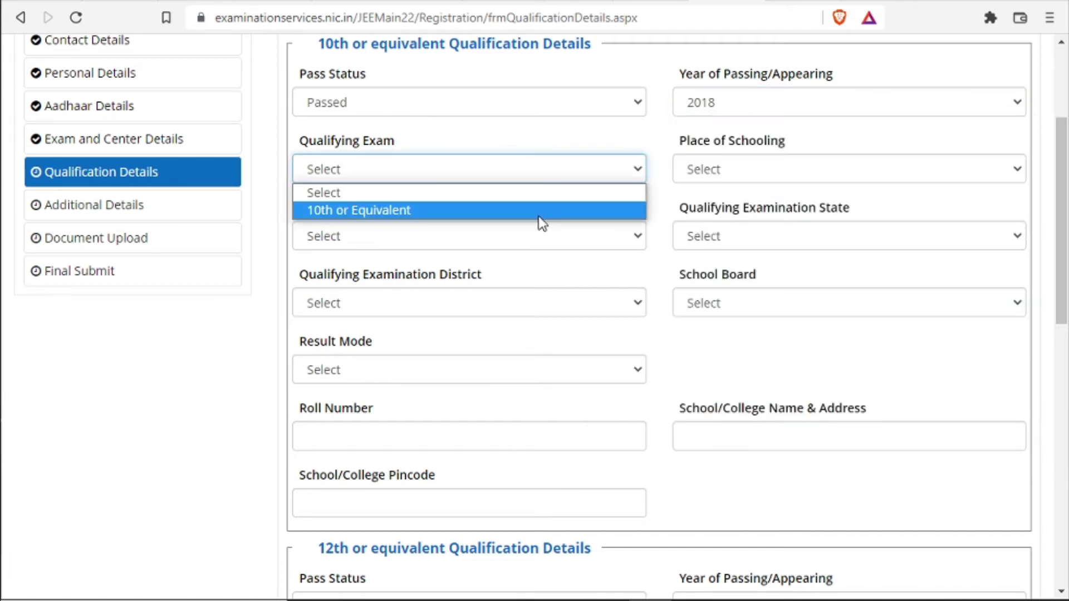
click(539, 212)
click(769, 167)
click(774, 185)
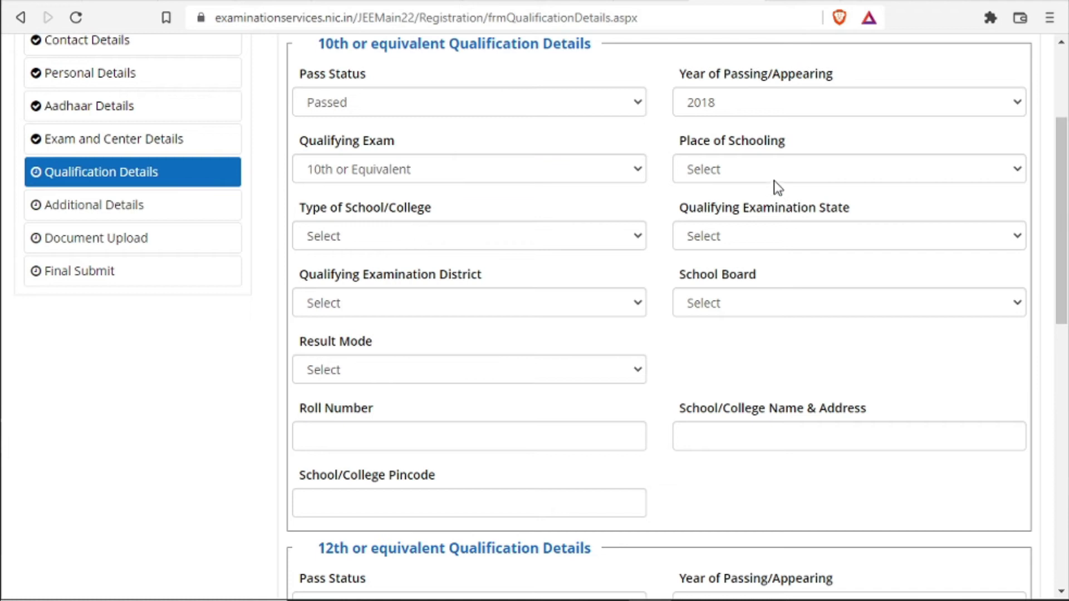
click(773, 168)
click(767, 211)
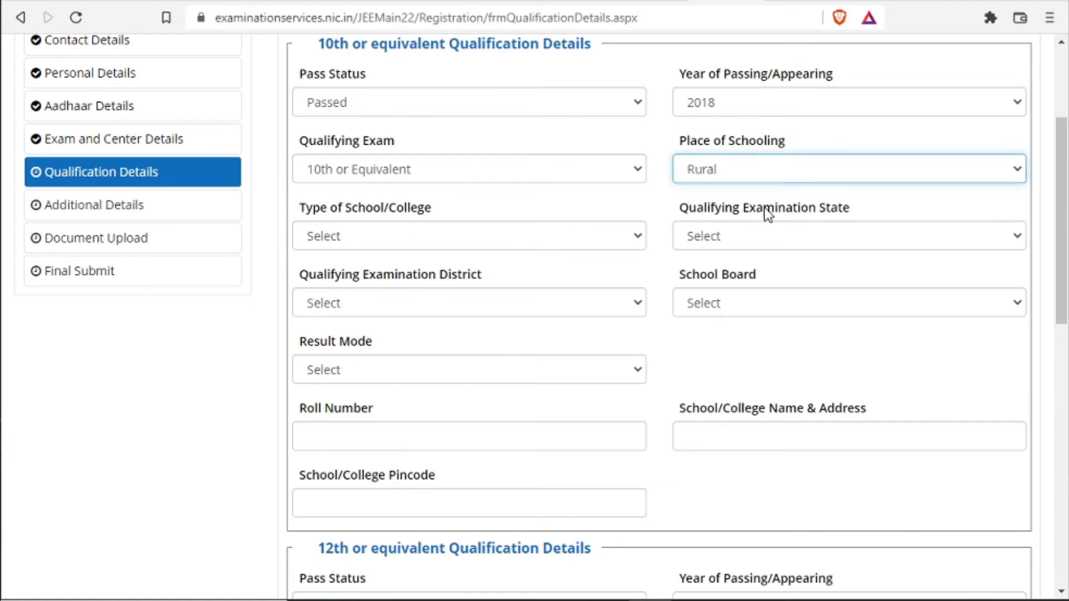
click(574, 246)
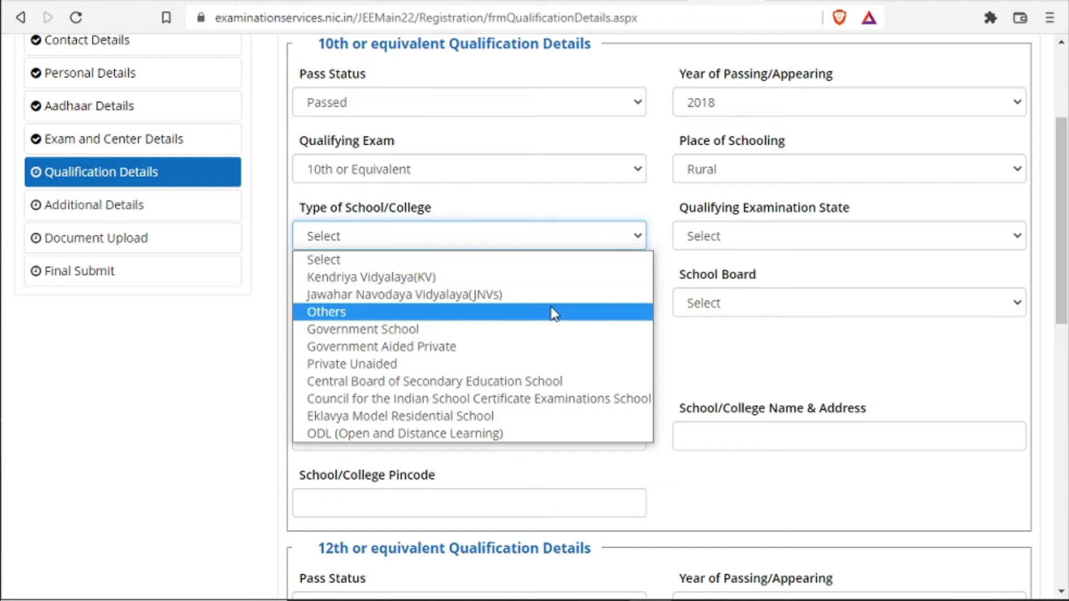
click(544, 364)
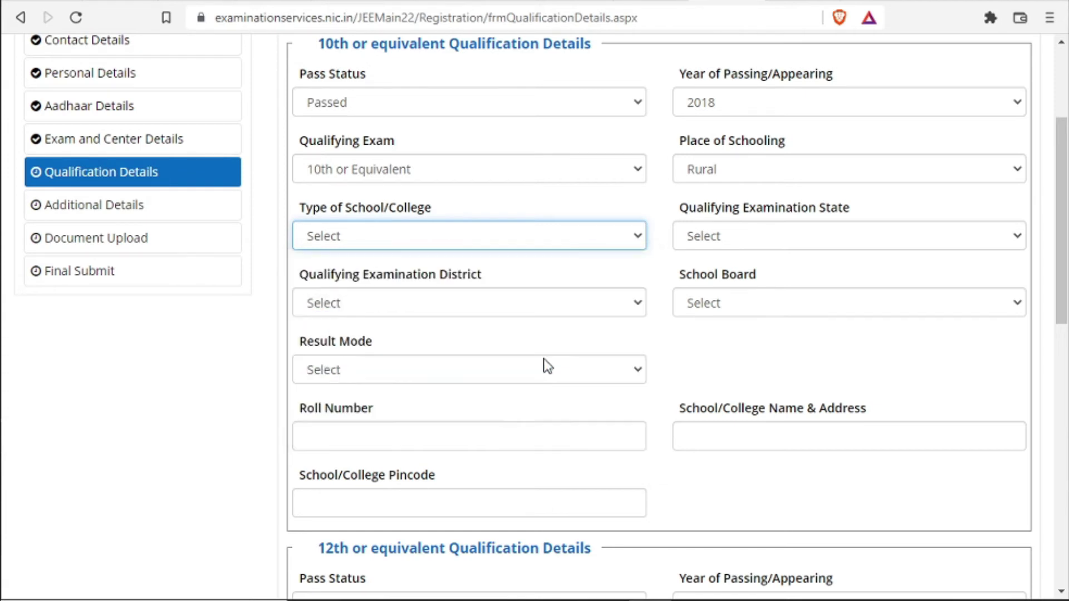
Set examination state Jammu and Kashmir, district KULGAM, J & K State Board, and Percentage result mode
click(778, 239)
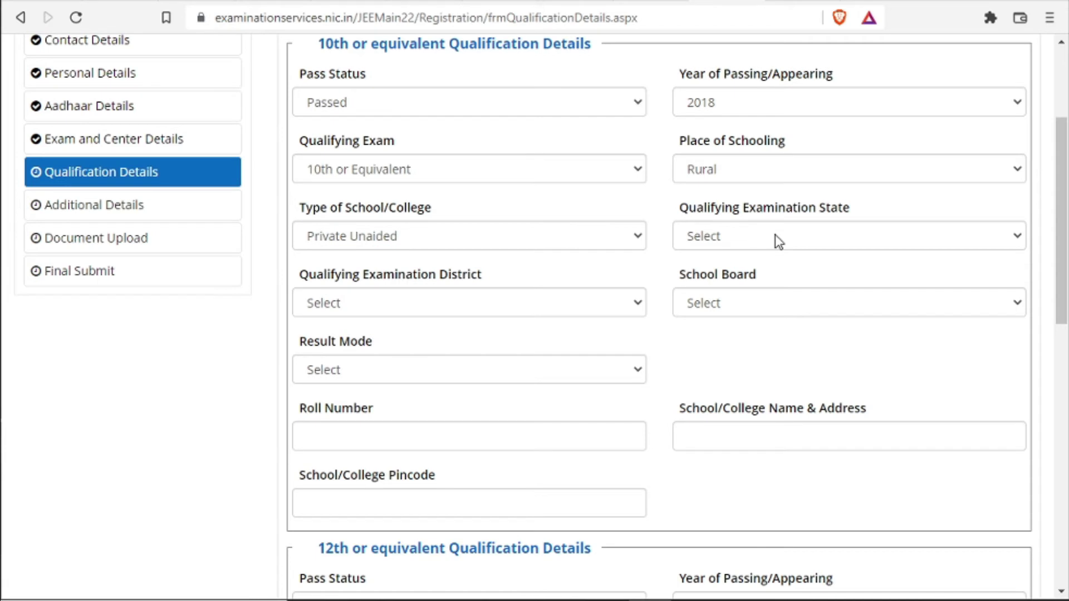
click(775, 234)
click(779, 518)
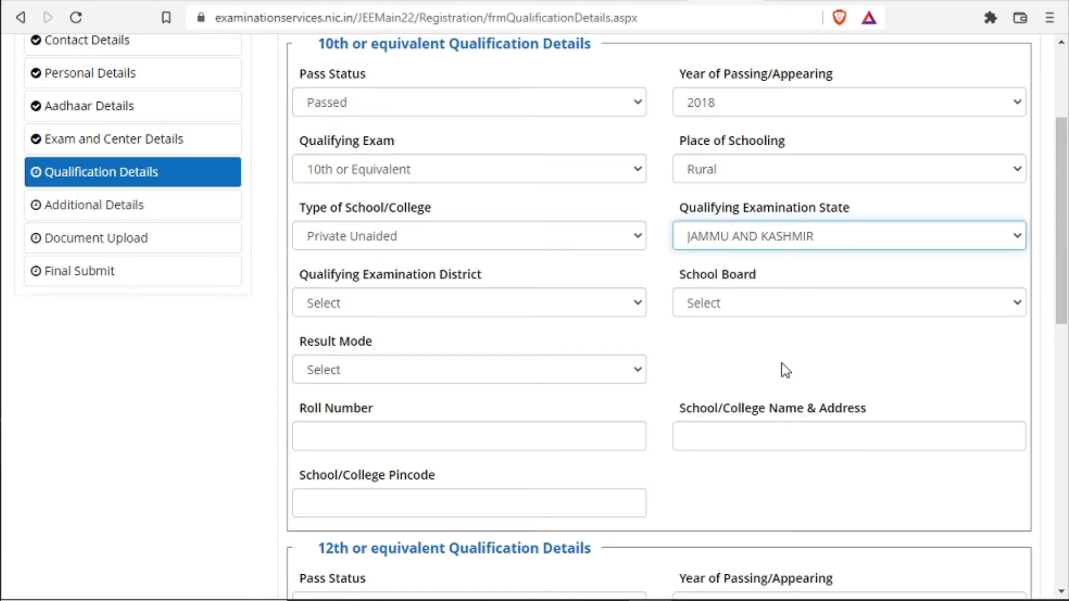
click(499, 301)
click(499, 303)
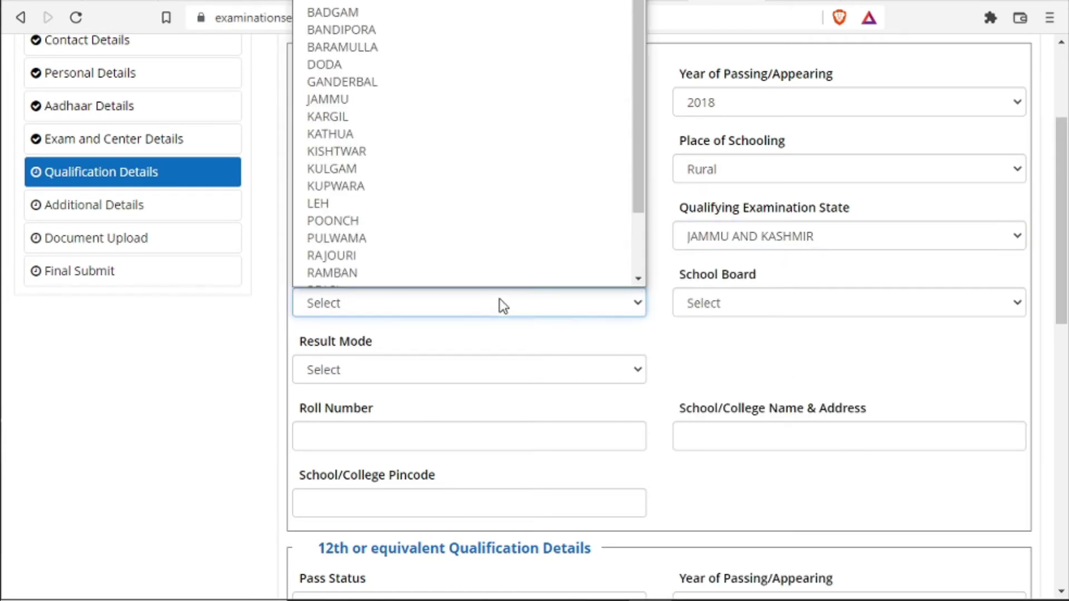
scroll(502, 203, down, 1)
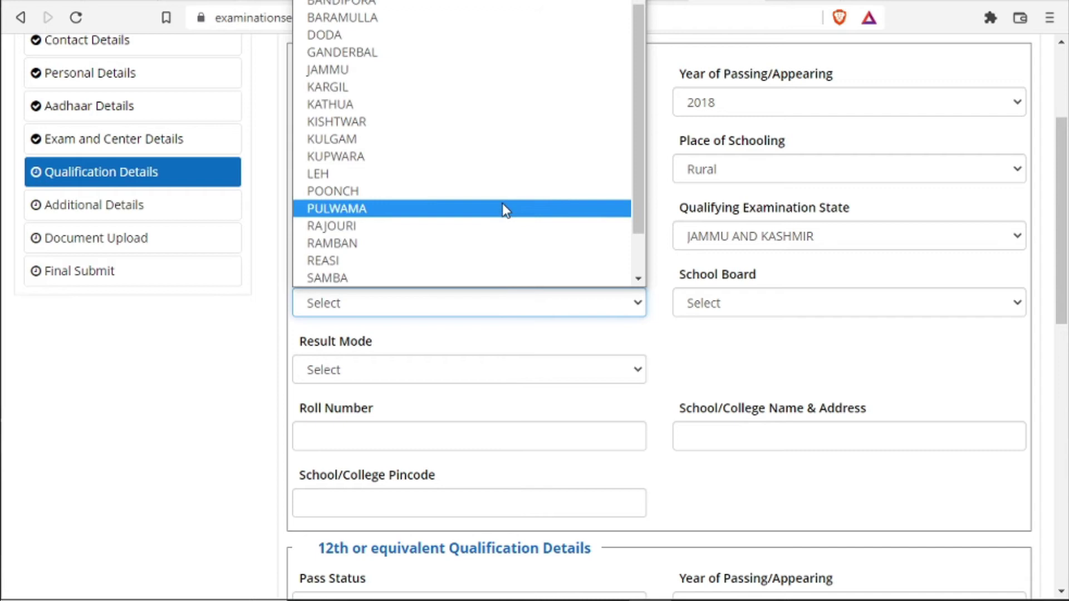
click(511, 154)
click(732, 307)
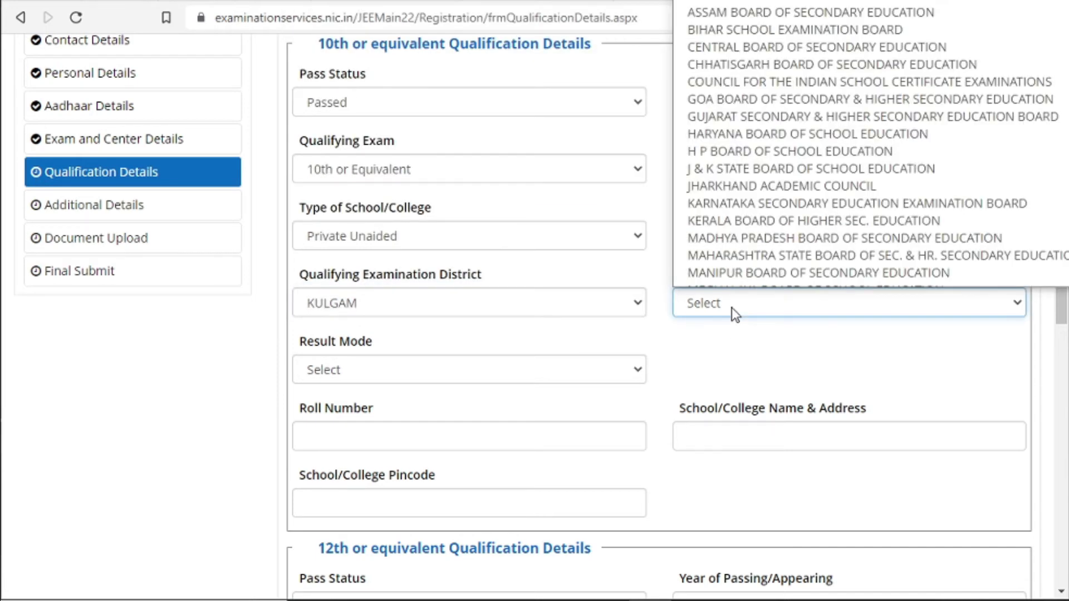
scroll(784, 167, down, 1)
click(784, 159)
click(550, 370)
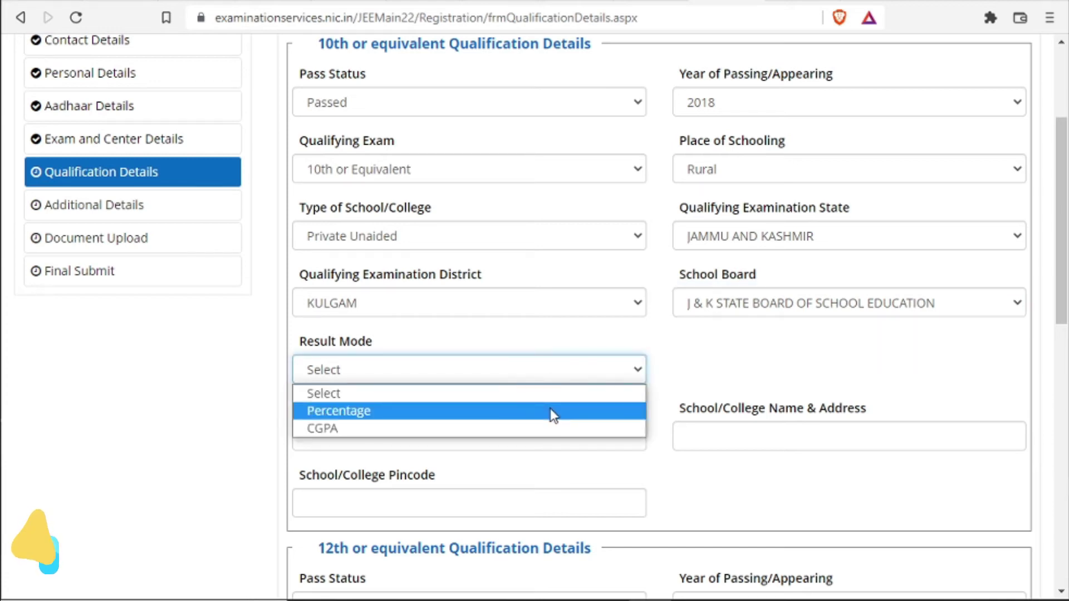
click(550, 411)
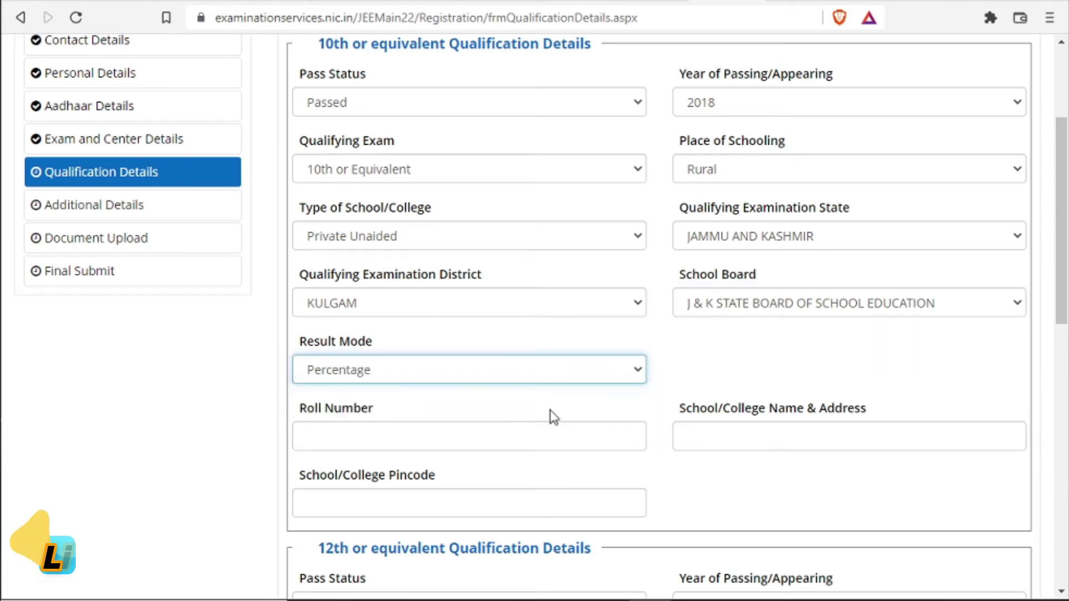
click(582, 445)
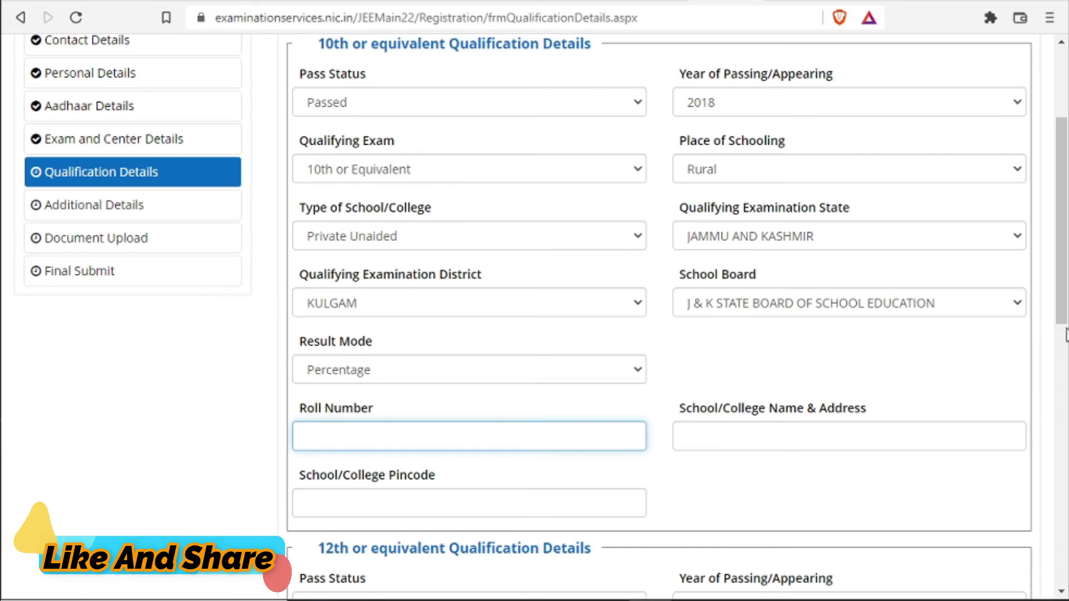
scroll(1066, 334, down, 3)
Autofill the 10th school address as Srinagar from pincode 192232
click(751, 255)
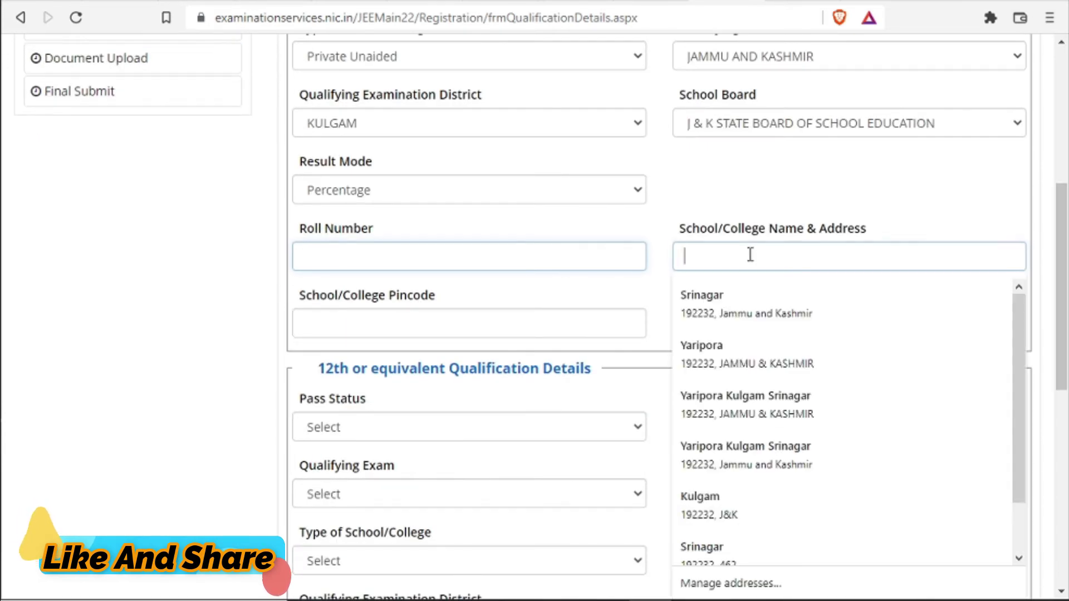
click(595, 302)
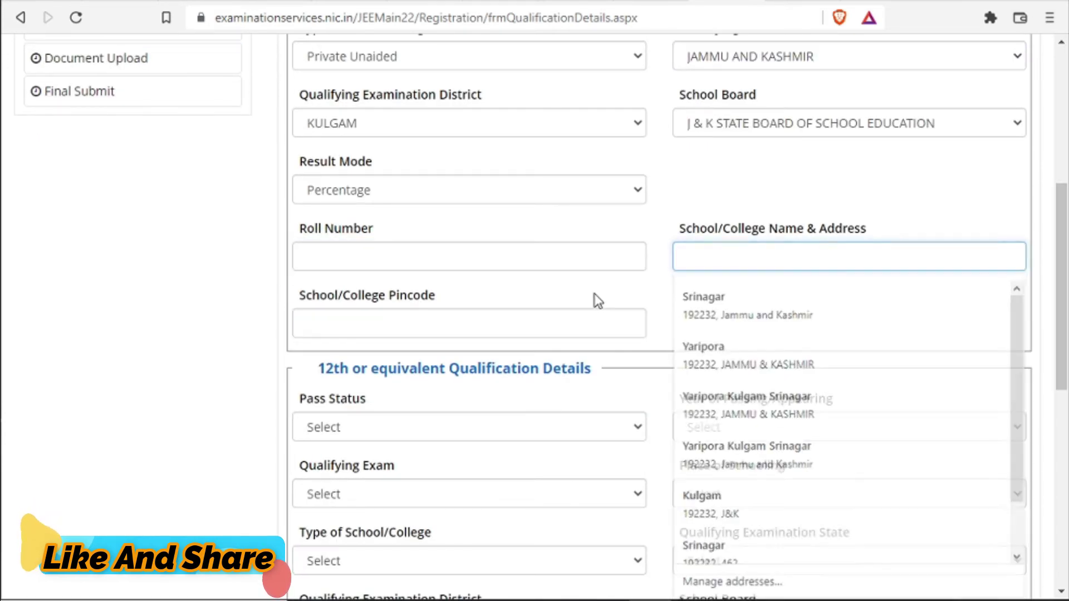
click(544, 329)
click(543, 371)
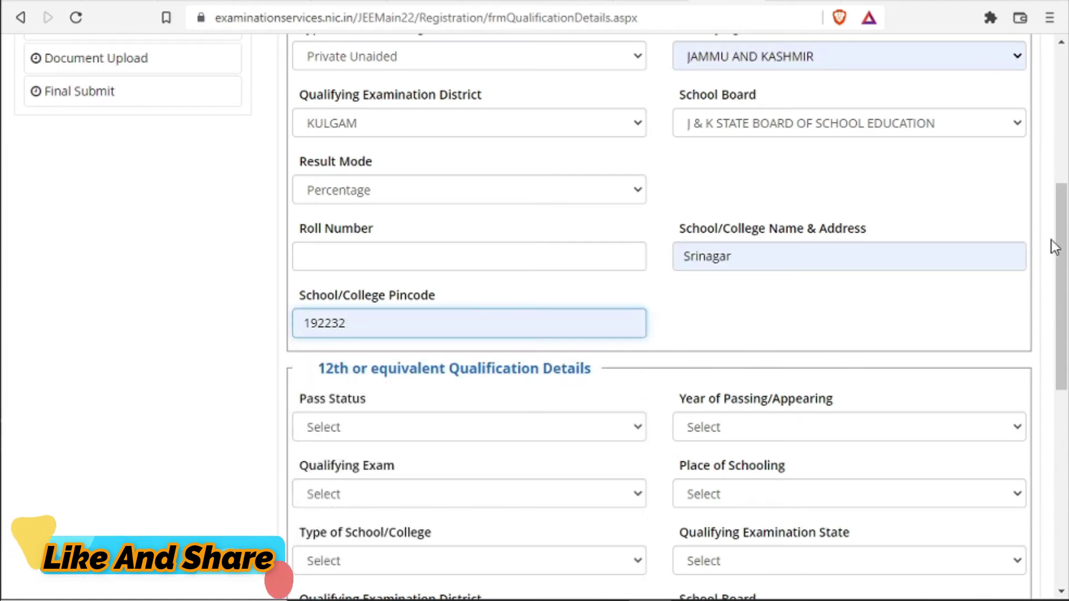
Check the 12th pass status choices and move down to the security pin entry
scroll(1060, 217, up, 4)
drag(1061, 197, 1057, 406)
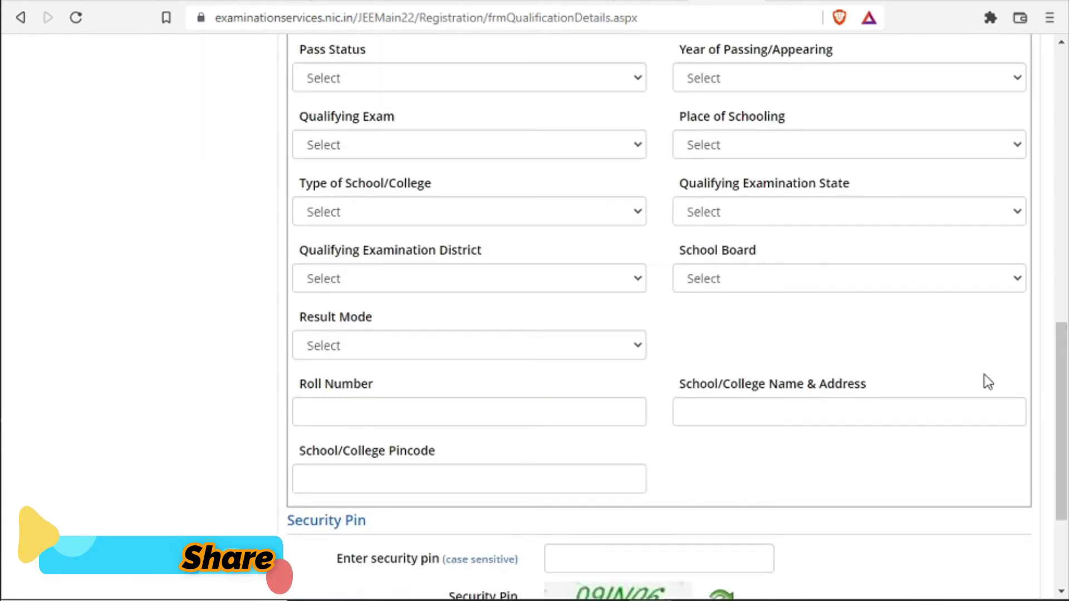
click(493, 81)
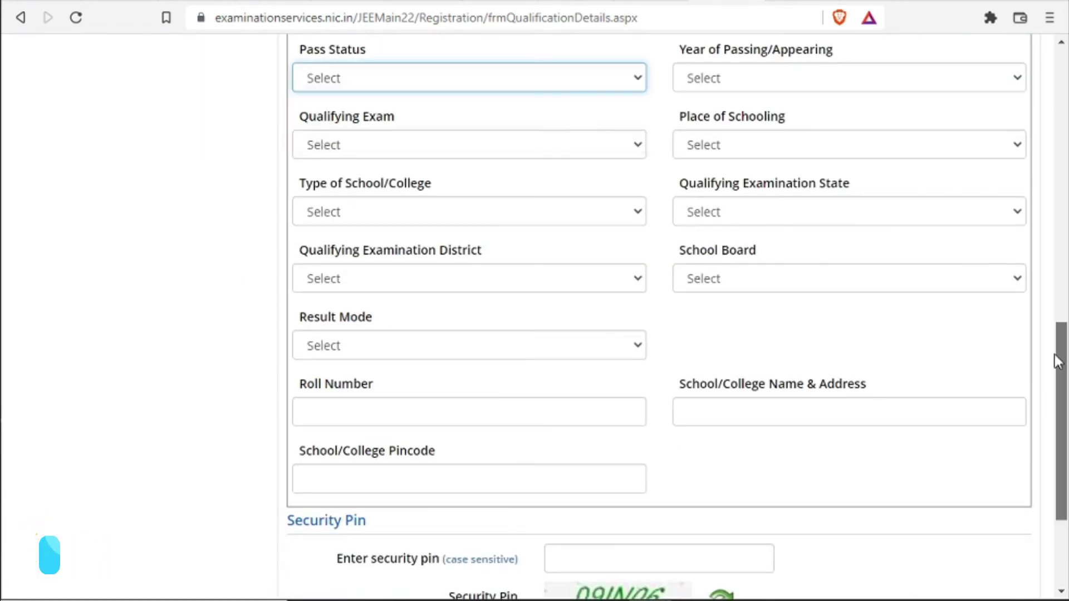
scroll(897, 427, down, 3)
click(615, 423)
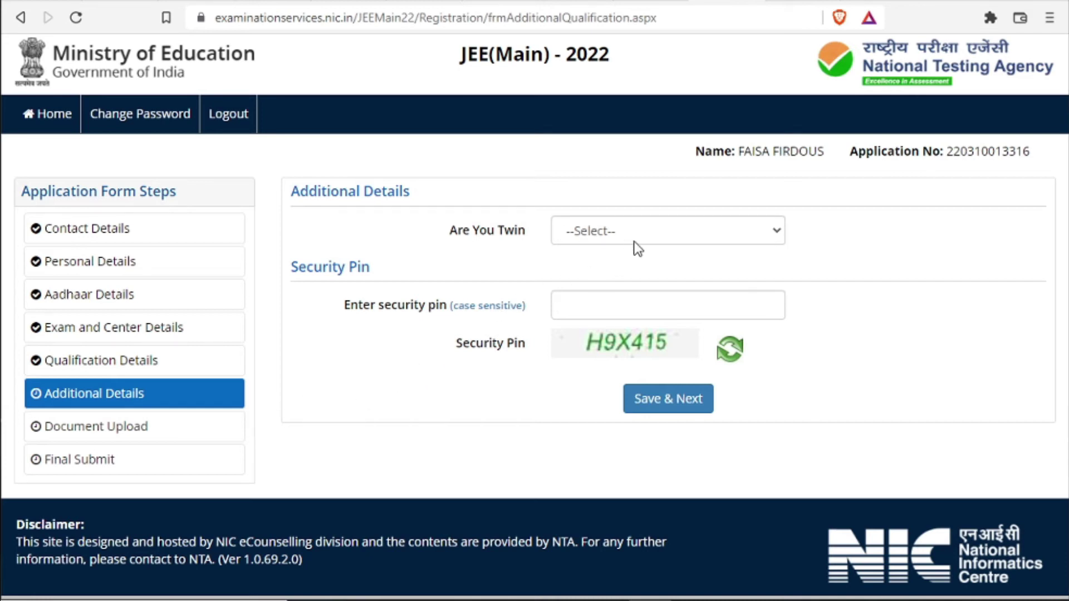
Answer No to 'Are You Twin', enter the security pin, and save Additional Details
click(658, 236)
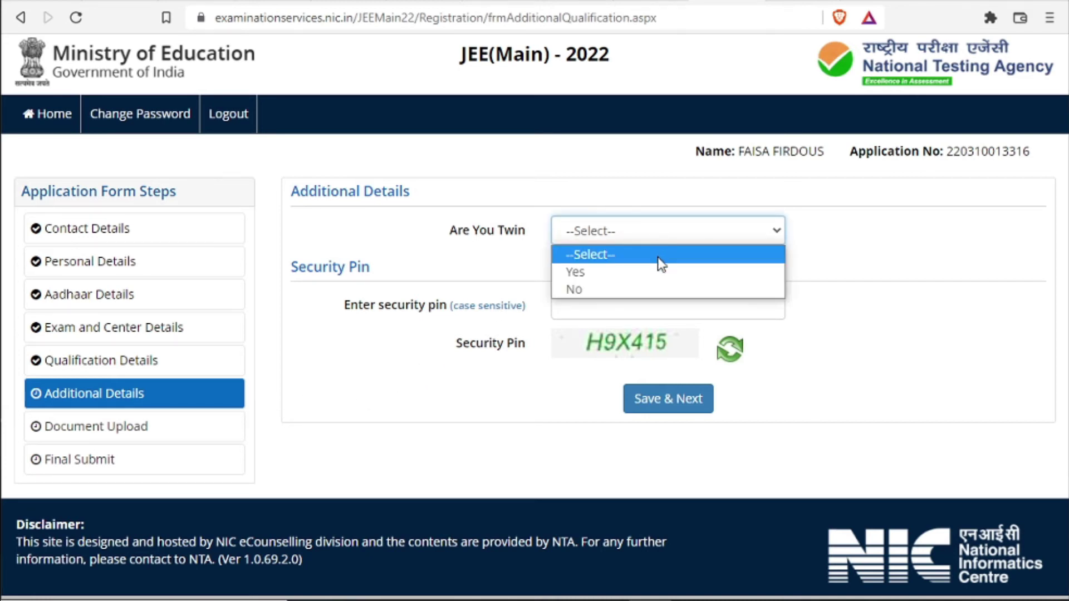
click(656, 295)
click(647, 313)
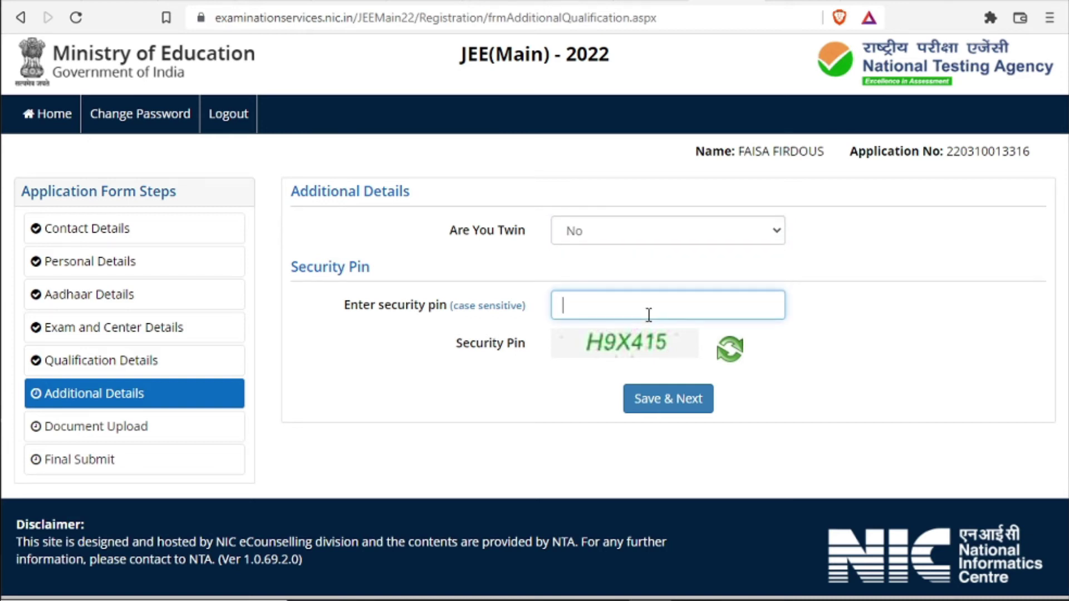
text(H9X415)
click(668, 399)
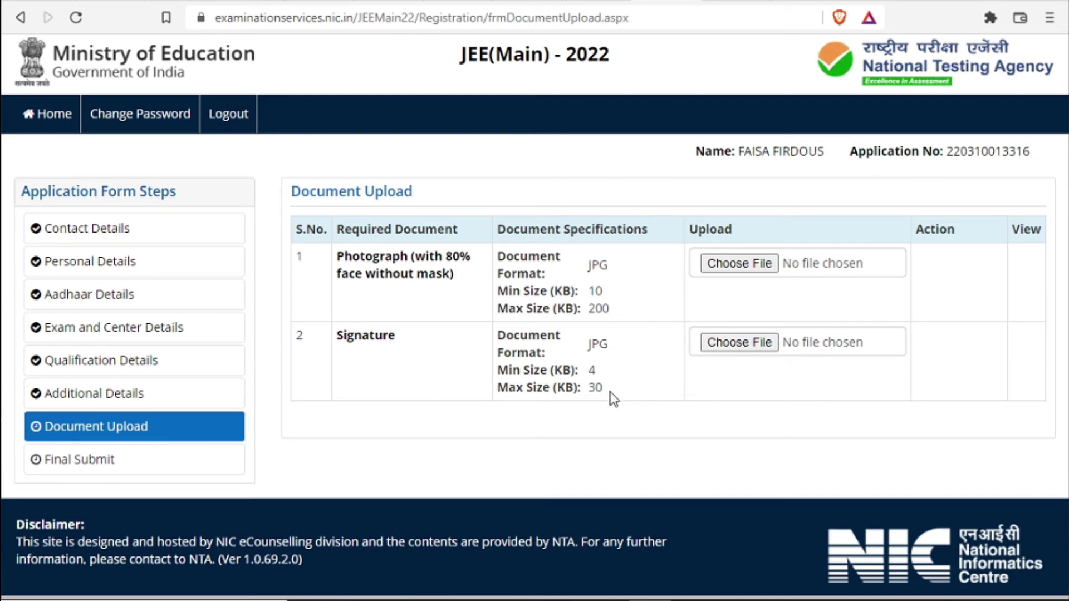
Search Google for 'image compression' in a new tab and open the Optimizilla Image Compressor site
key(ctrl+t)
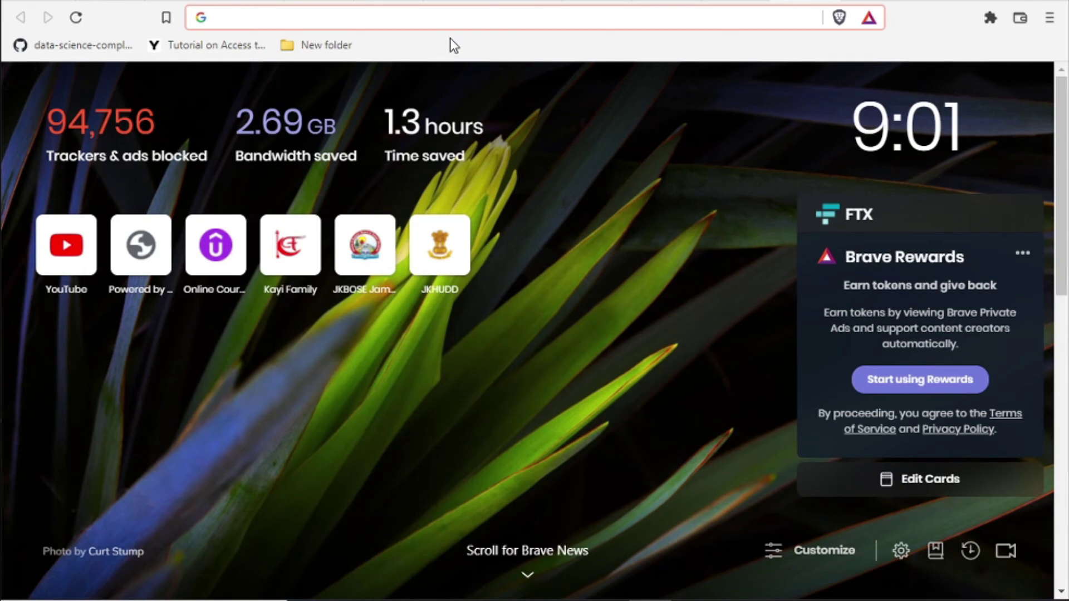
text(image com)
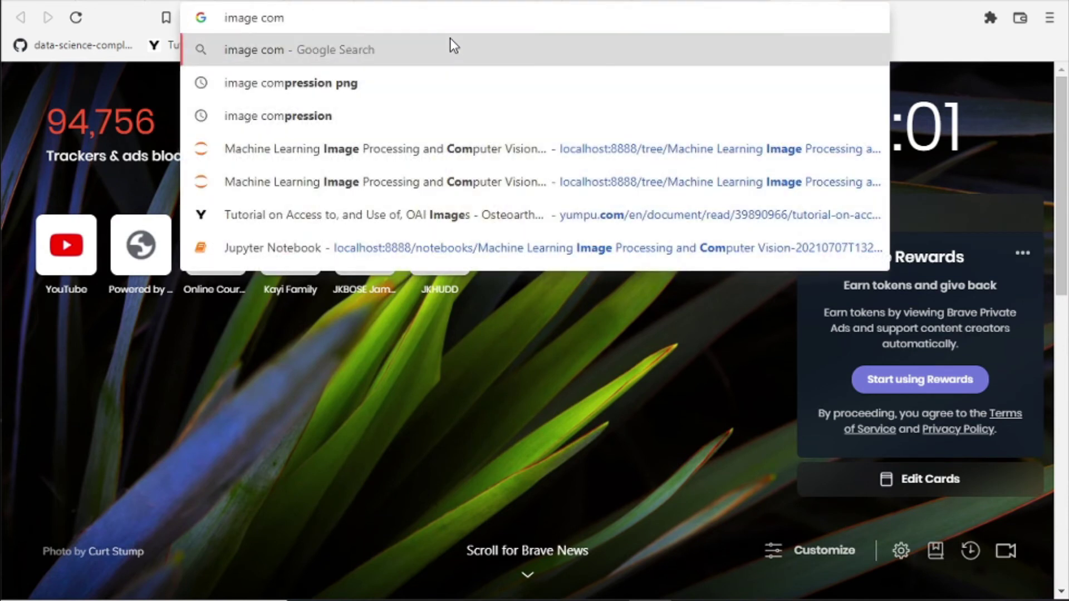
click(312, 116)
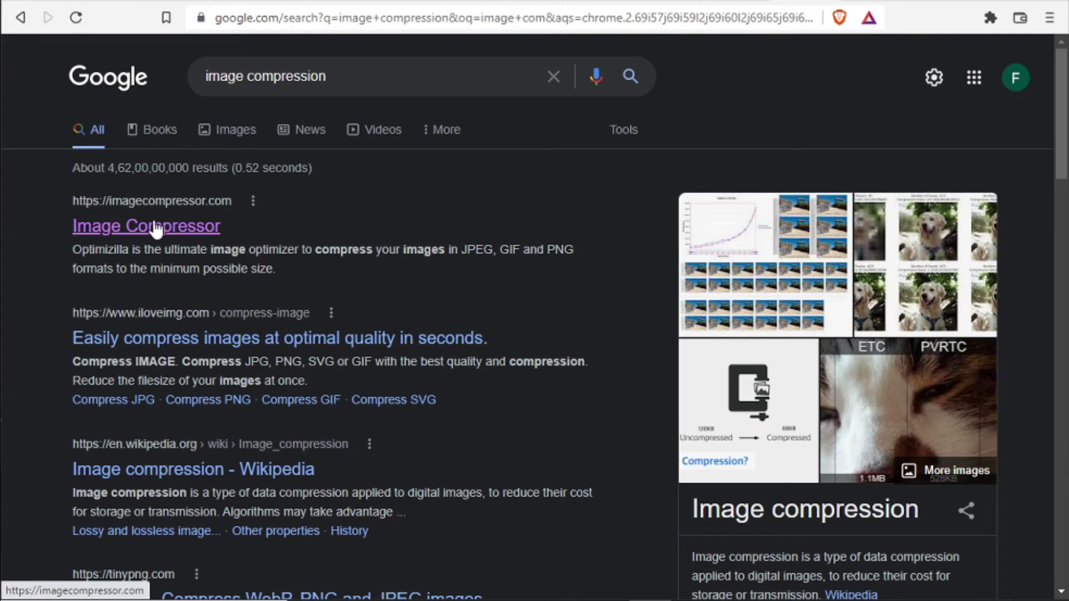
click(156, 229)
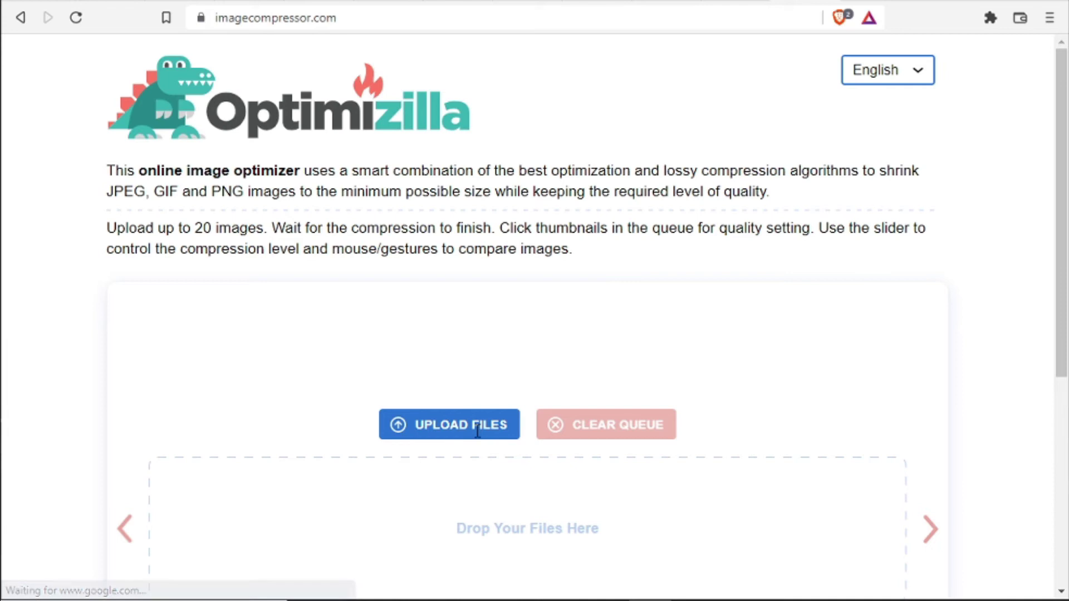
Compress 12th Marks card.jpg in Optimizilla at quality 27, shrinking it from 502 KB
click(475, 429)
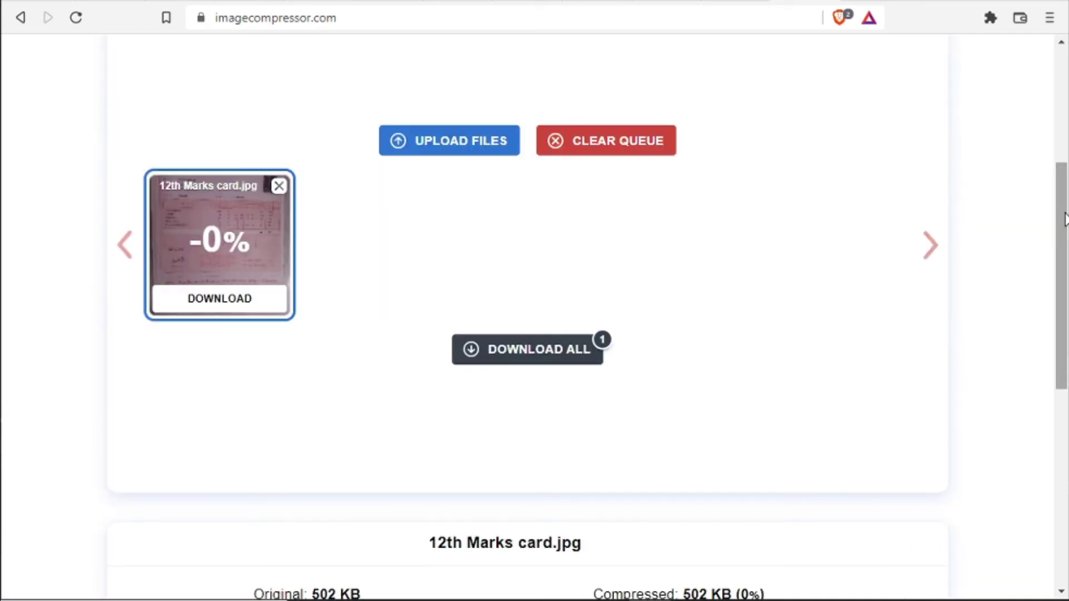
drag(1064, 218, 1065, 374)
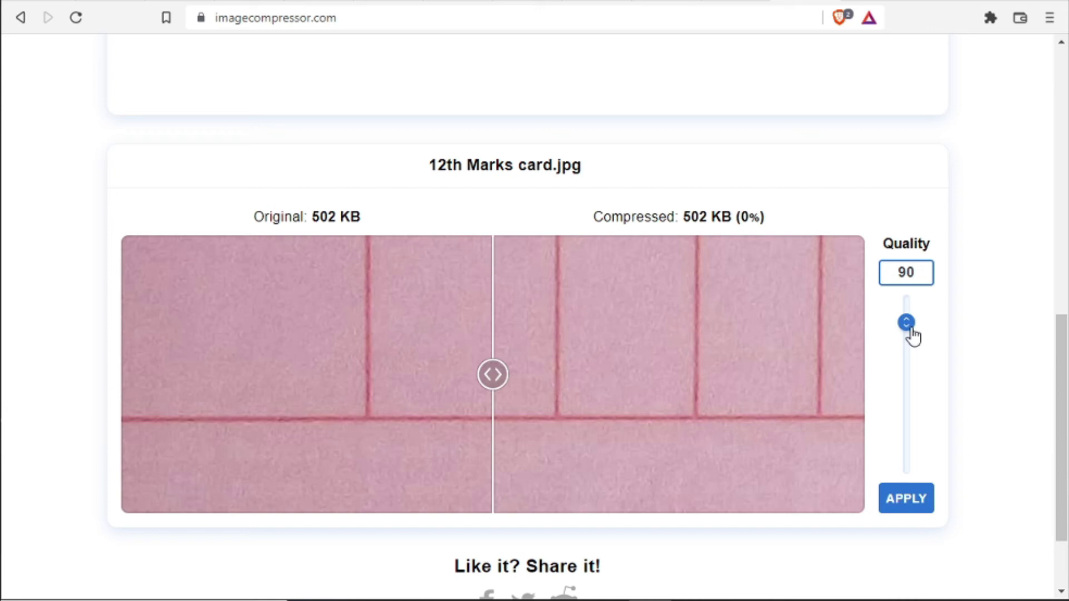
drag(912, 332, 913, 395)
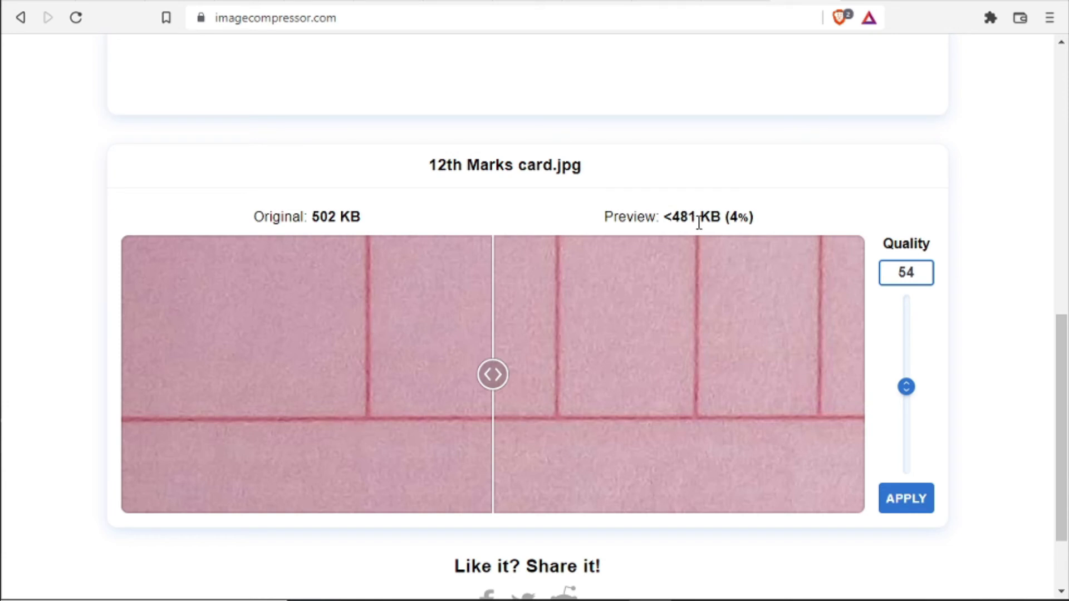
drag(906, 395, 905, 443)
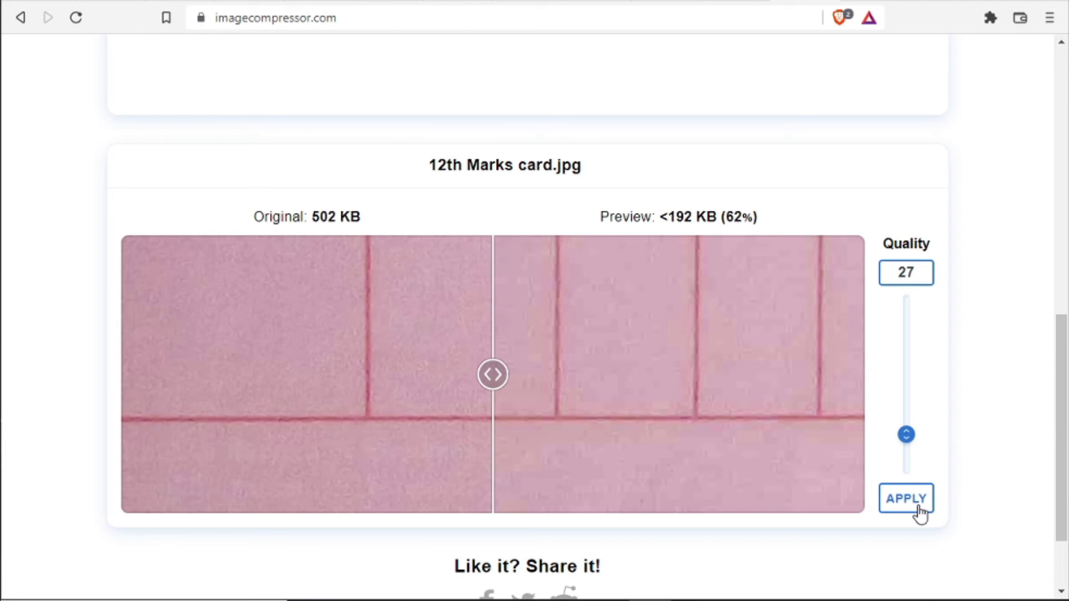
drag(1061, 477, 1057, 293)
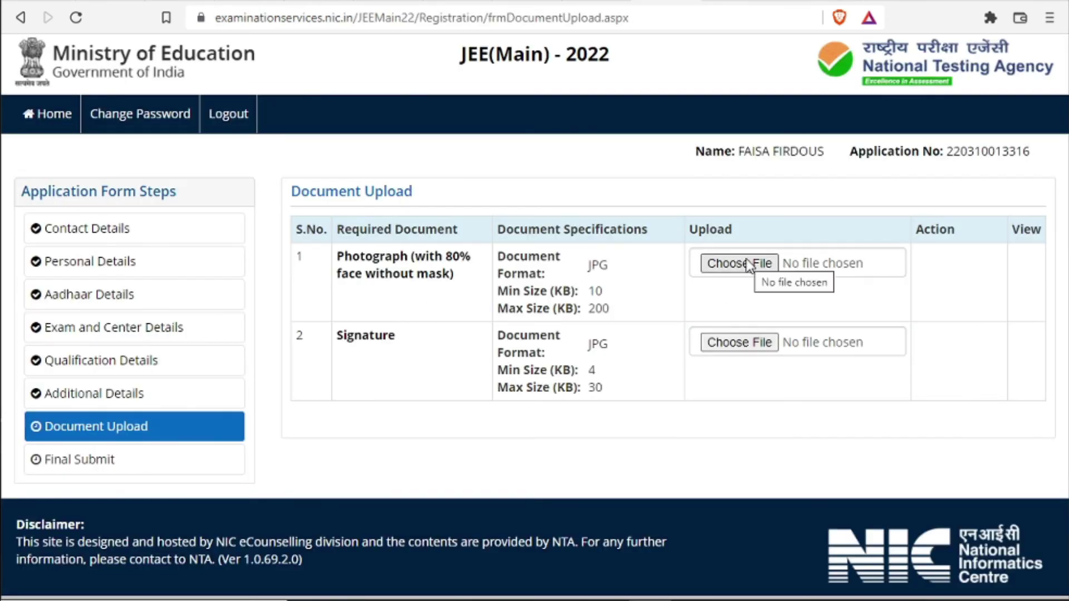
Attach the photograph, zoomed out and repositioned in the crop box, and upload it
click(746, 264)
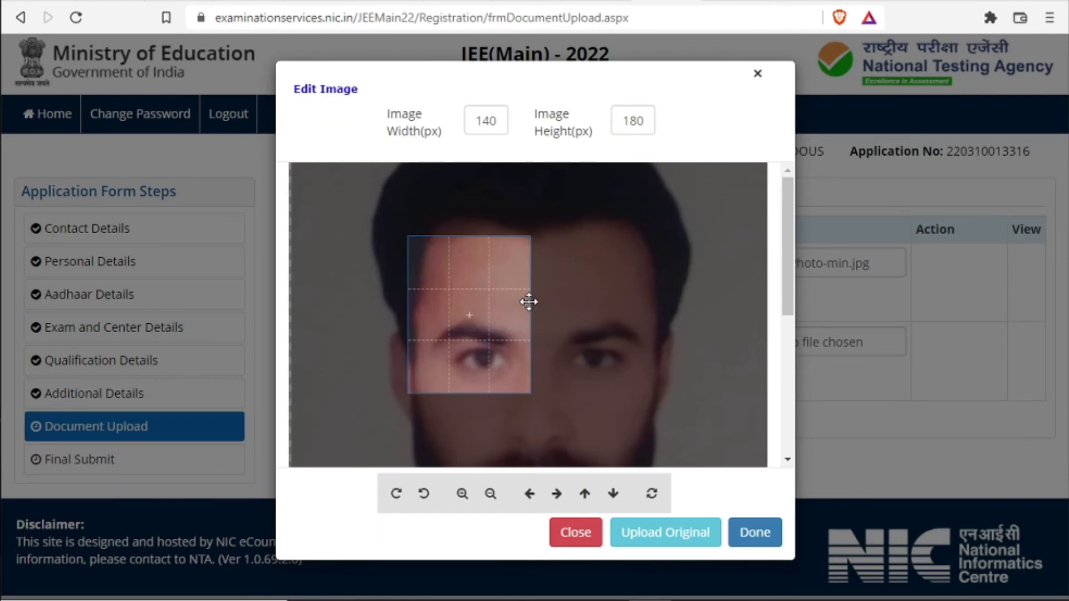
click(490, 495)
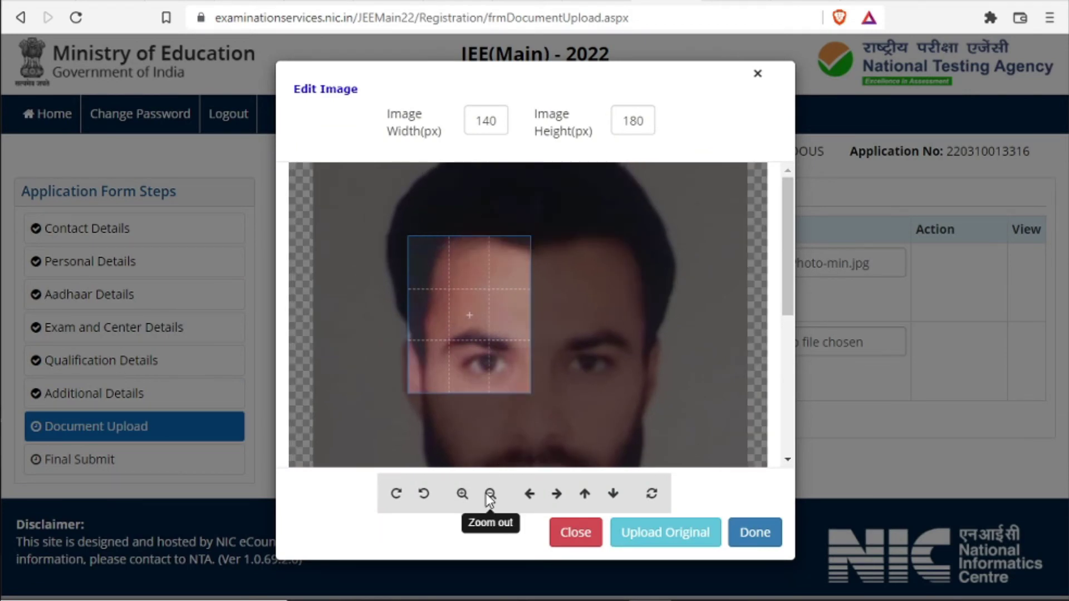
click(490, 494)
click(489, 494)
click(490, 494)
drag(528, 432, 509, 358)
scroll(508, 358, down, 3)
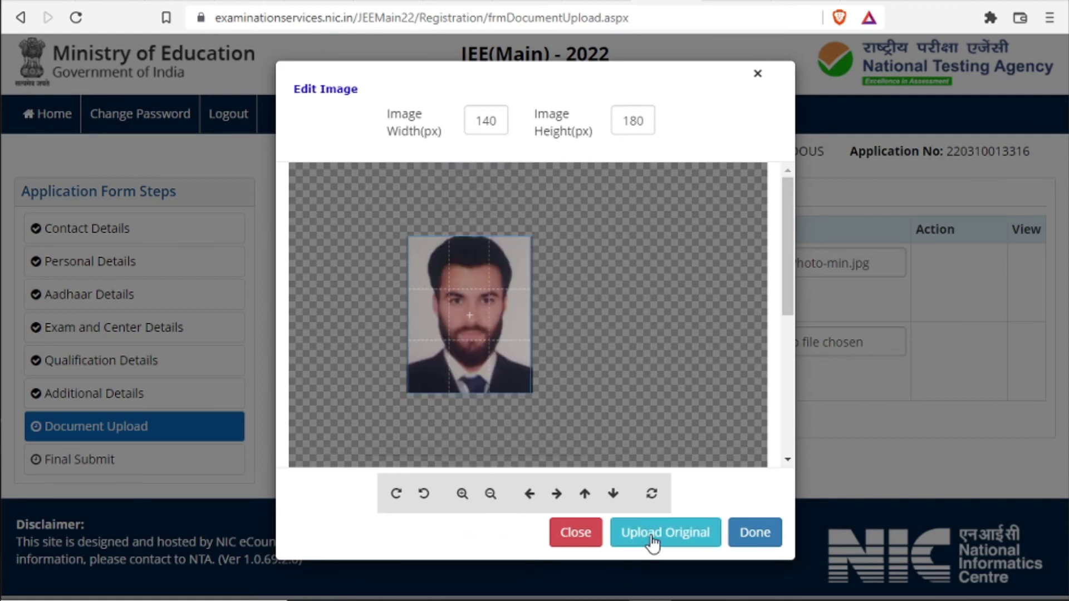
click(652, 534)
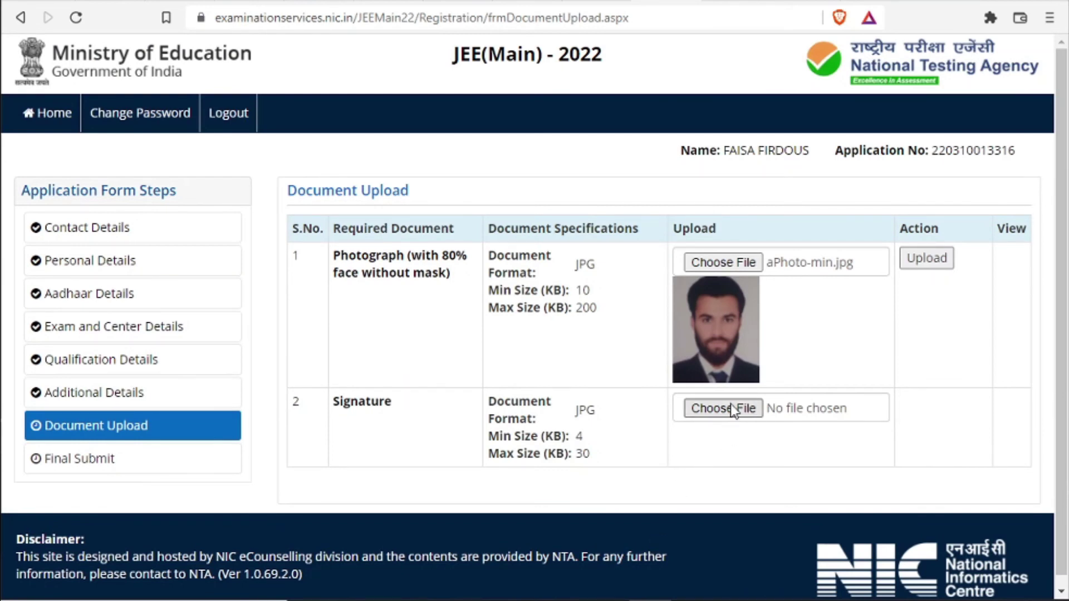
click(939, 266)
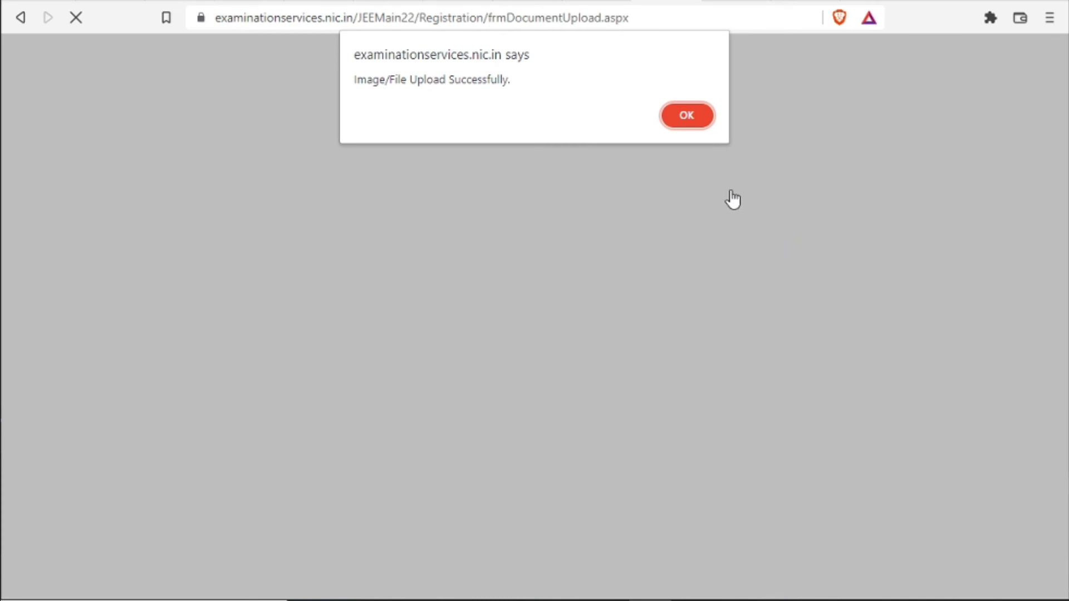
click(685, 111)
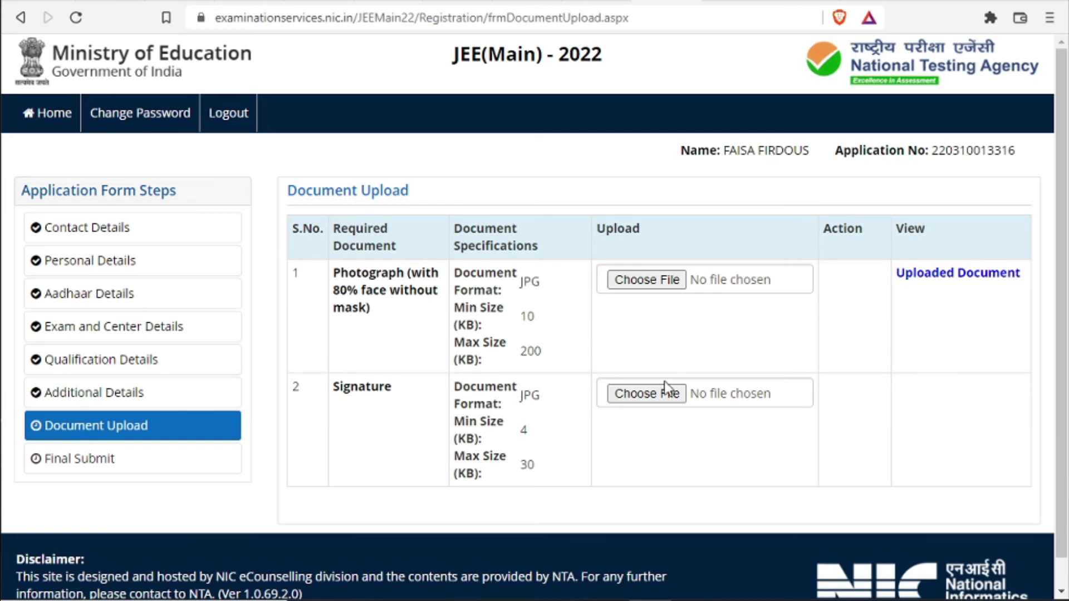
Upload the signature image, enter the security pin, and save to continue to final submission
click(653, 392)
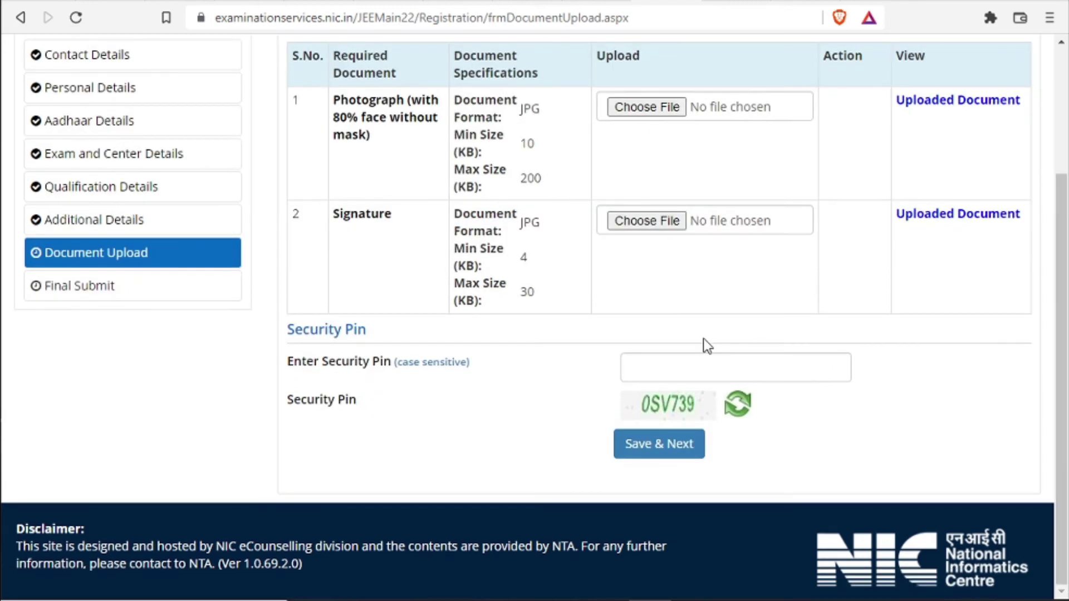
click(693, 372)
text(0SV)
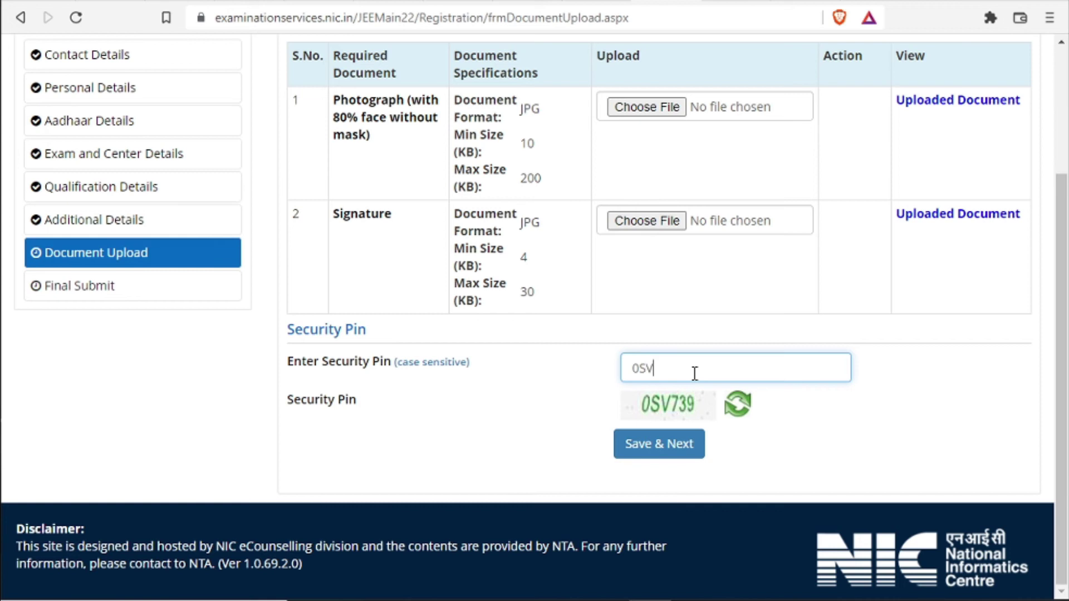
text(739)
click(658, 445)
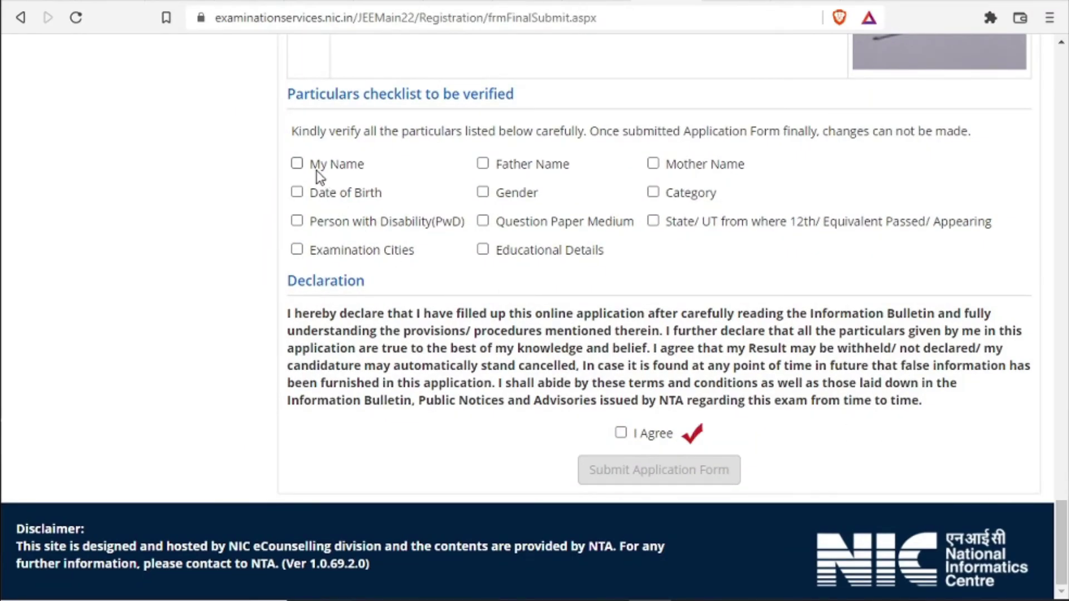
Tick Name, Date of Birth, PwD, Cities, Educational Details, Medium, Gender and Father Name checkboxes
click(297, 165)
click(296, 192)
click(297, 221)
click(297, 249)
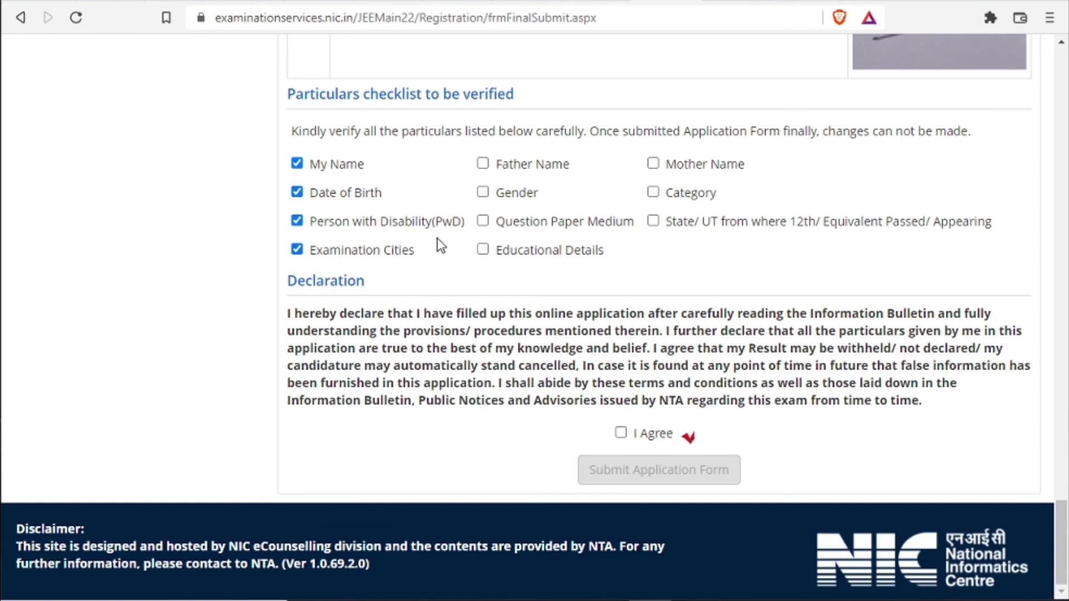
click(483, 249)
click(483, 222)
click(483, 193)
click(483, 164)
Tick Mother Name, Category and 12th State/UT, accept the declaration, and submit the form
click(653, 163)
click(653, 192)
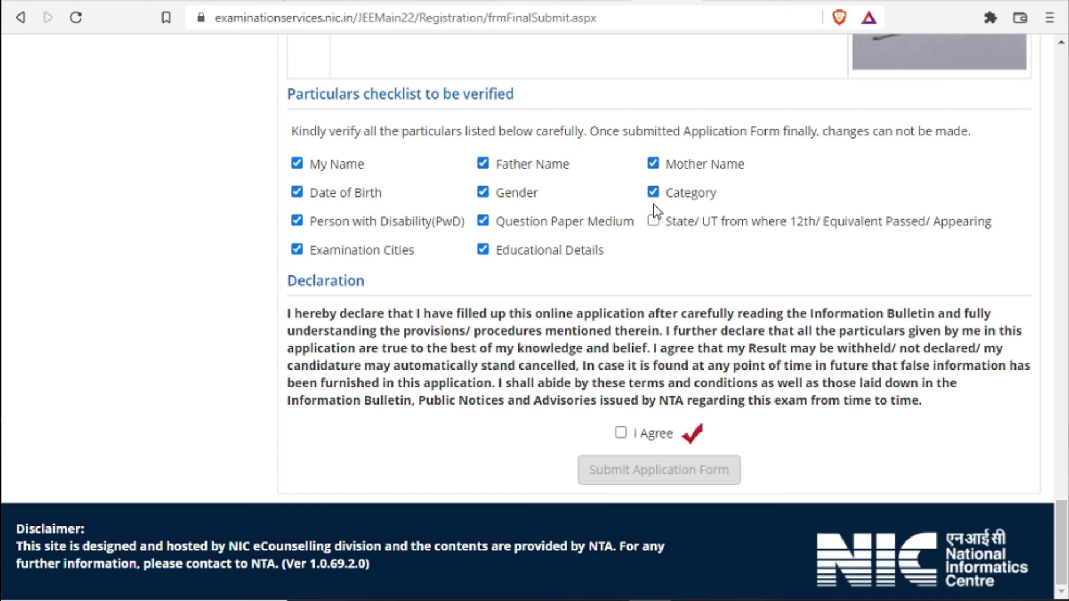
click(653, 221)
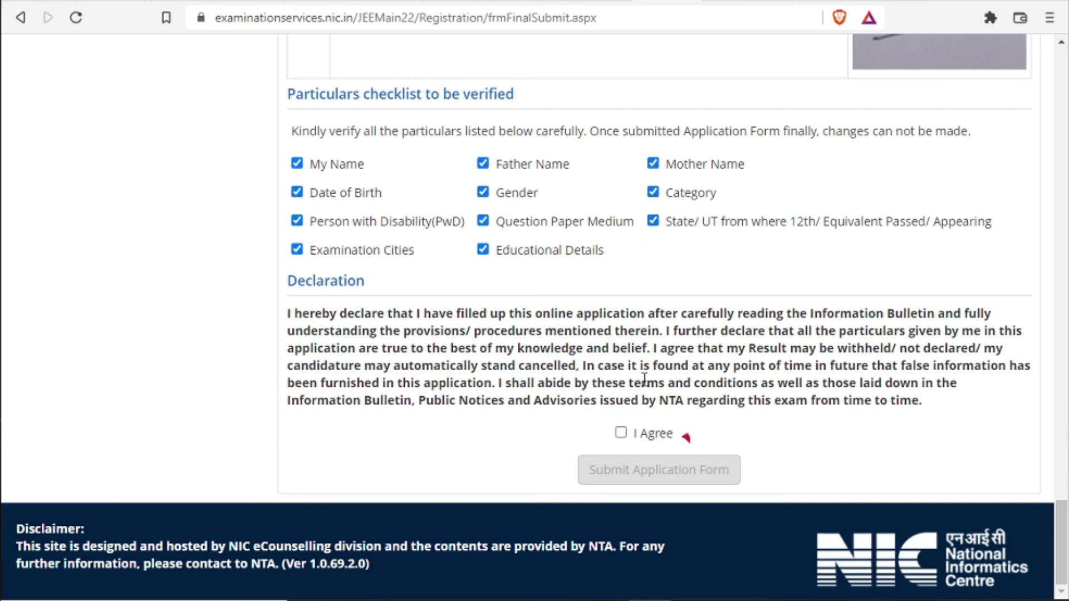
click(621, 434)
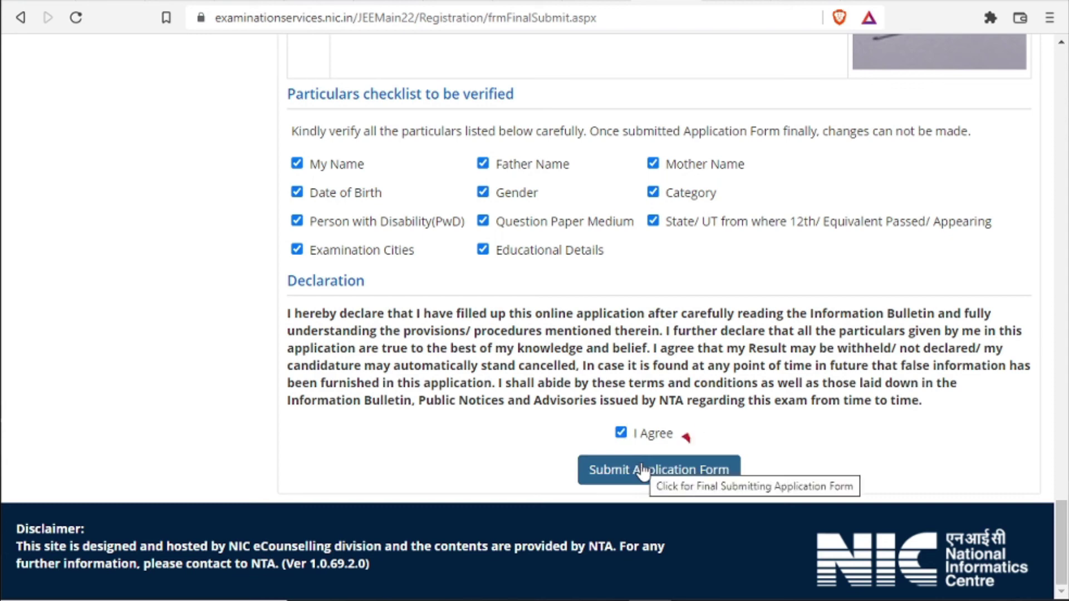
click(643, 472)
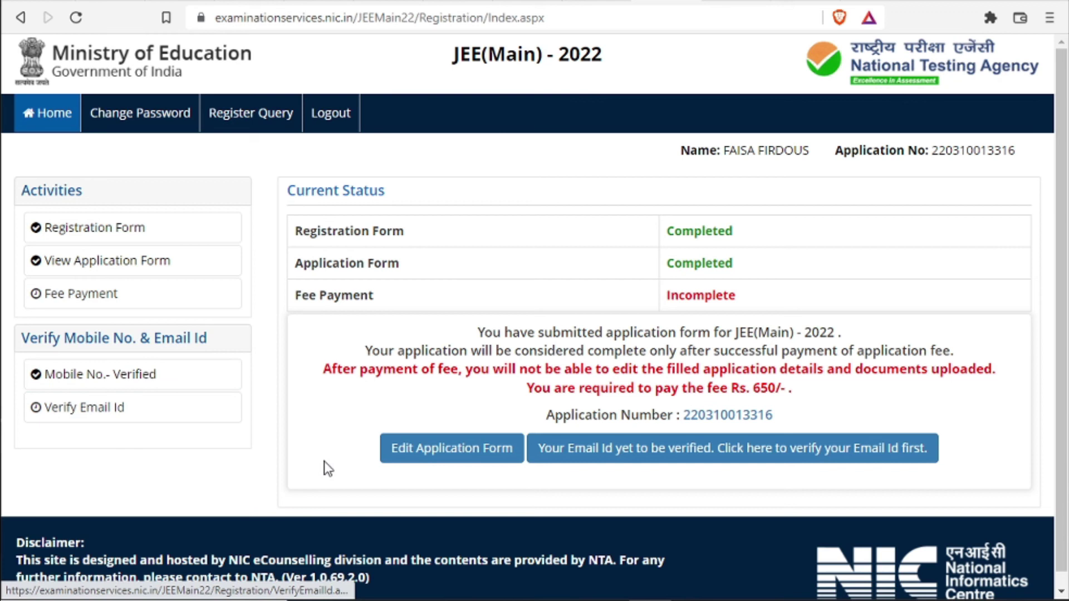
Verify the registered email id using the security pin and the emailed OTP, then return to the dashboard
click(664, 453)
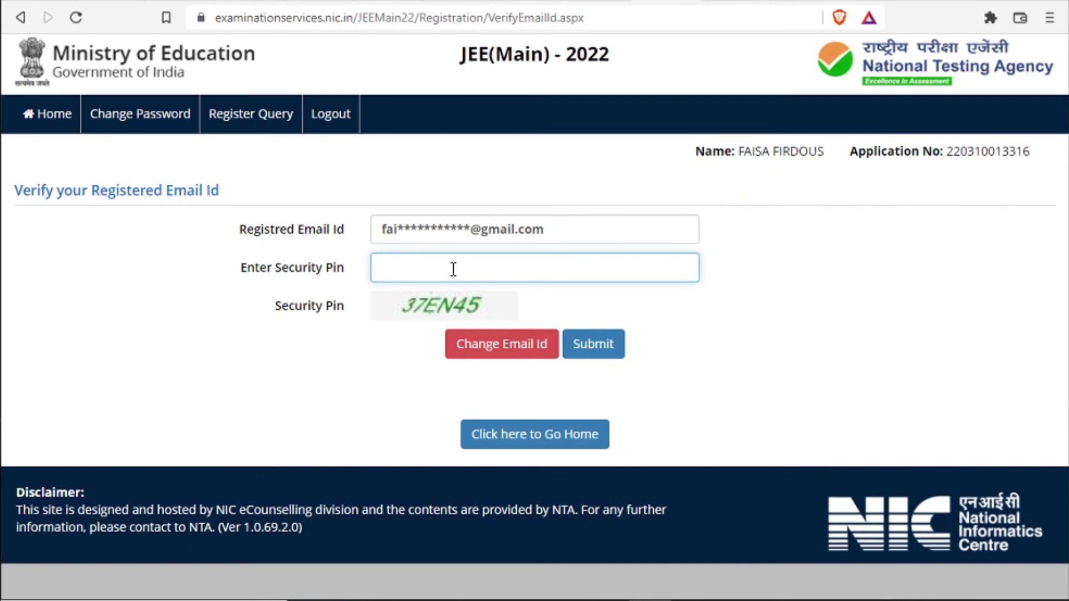
text(37EN45)
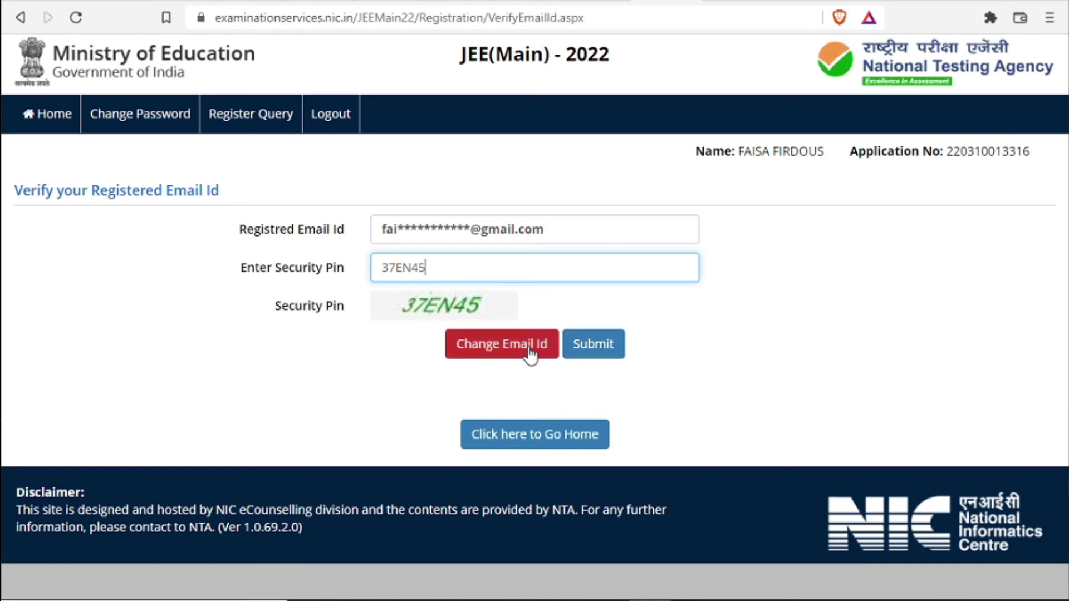
click(594, 348)
click(749, 112)
click(470, 276)
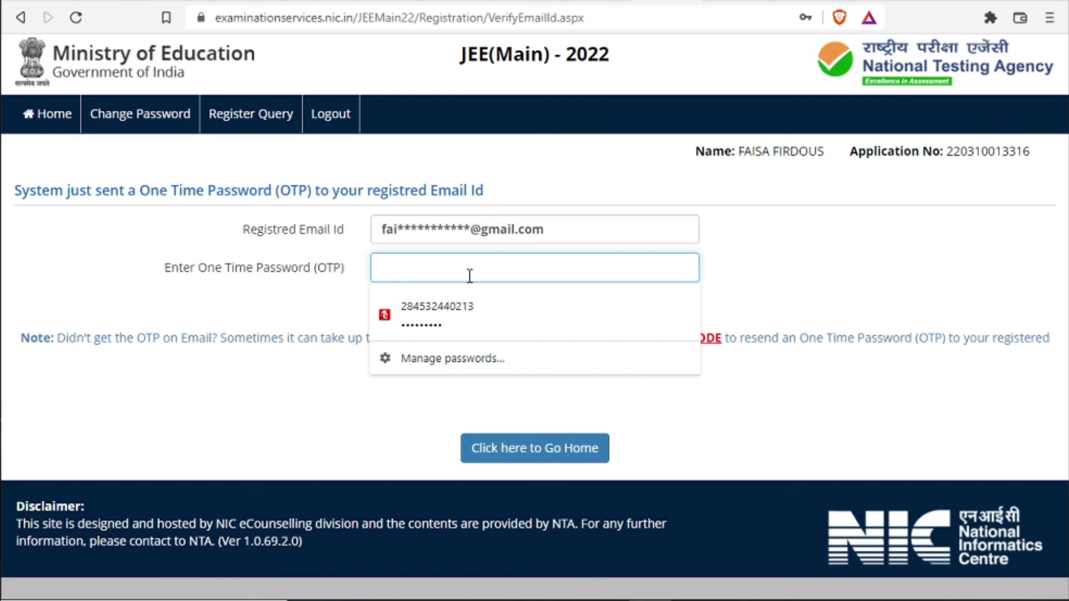
click(873, 268)
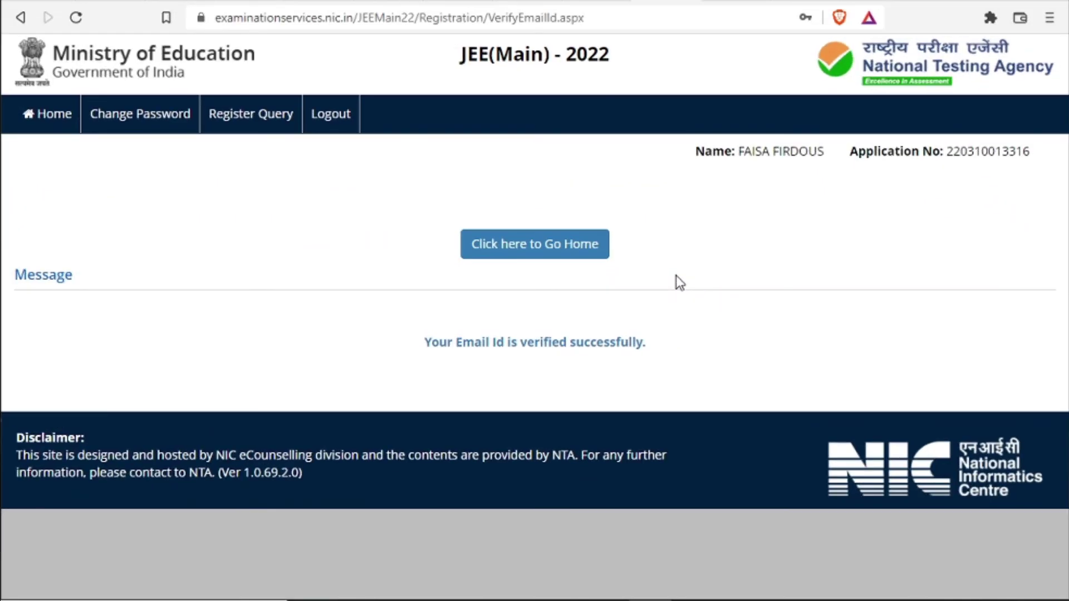
click(542, 254)
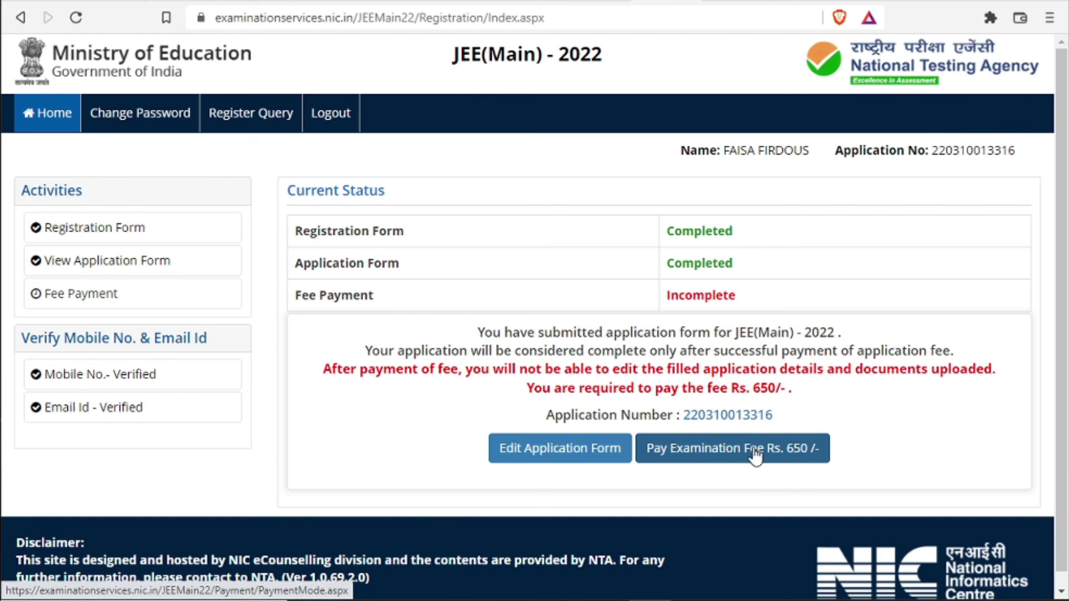
Start paying the 650 rupee examination fee by Online Payment and confirm proceeding
click(720, 454)
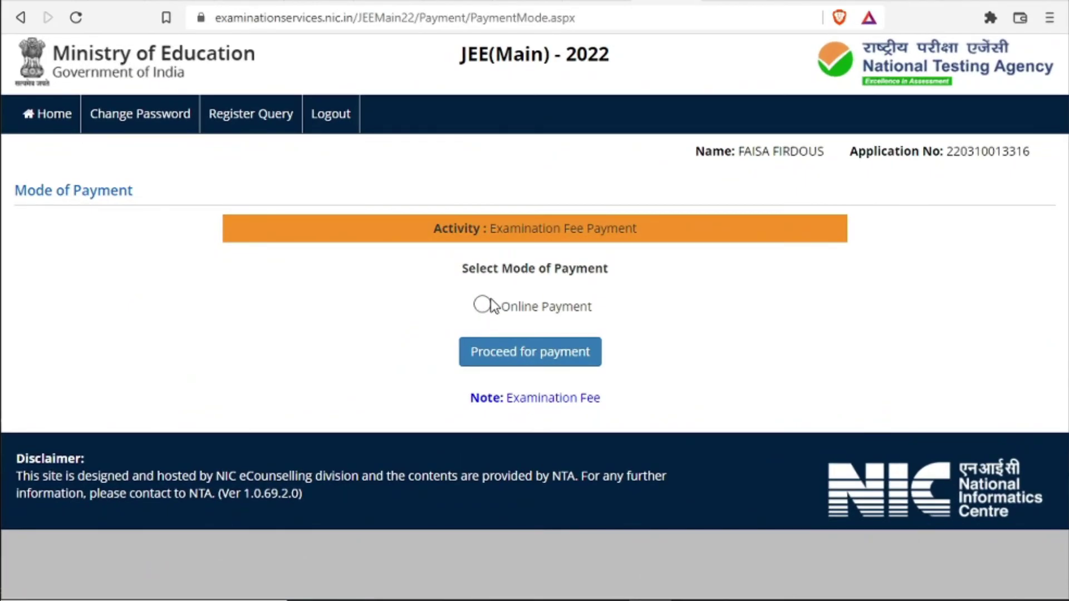
click(482, 306)
click(526, 359)
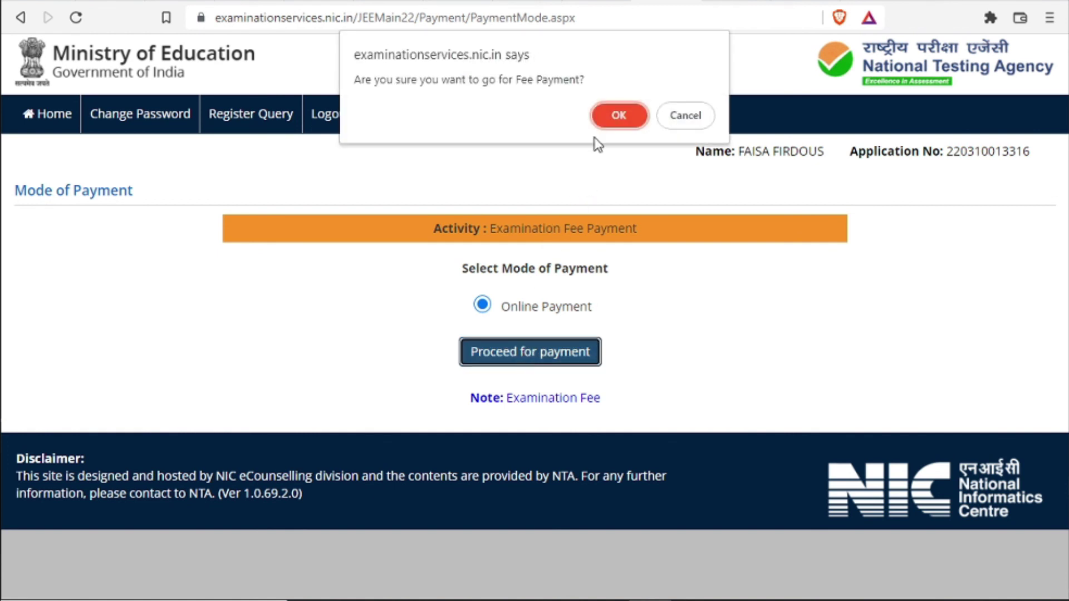
click(618, 115)
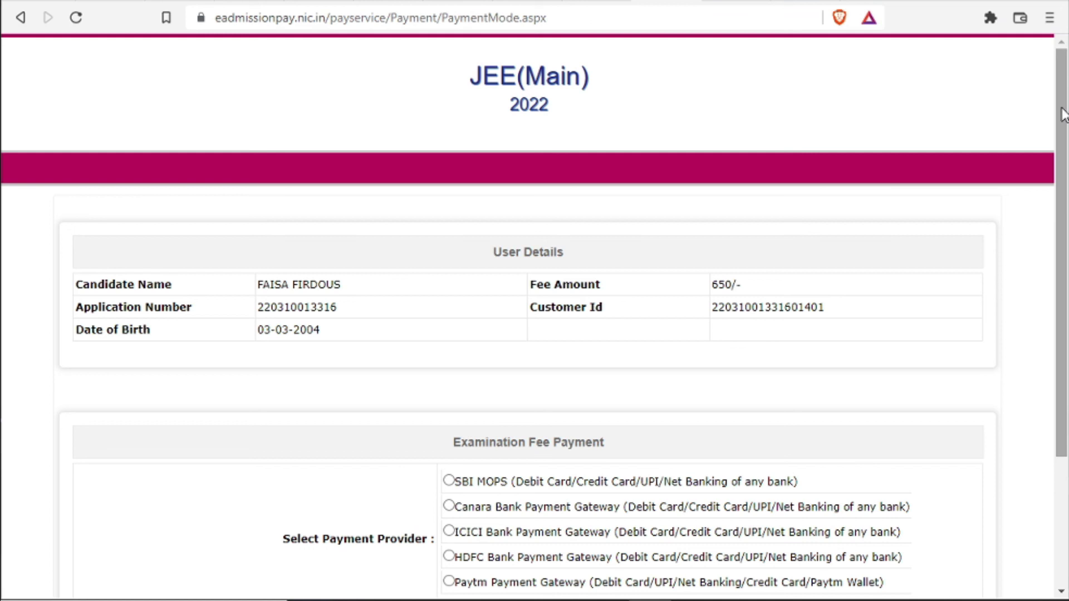
Choose the Paytm Payment Gateway and begin entering the mobile number at Paytm checkout
drag(1060, 112, 1052, 289)
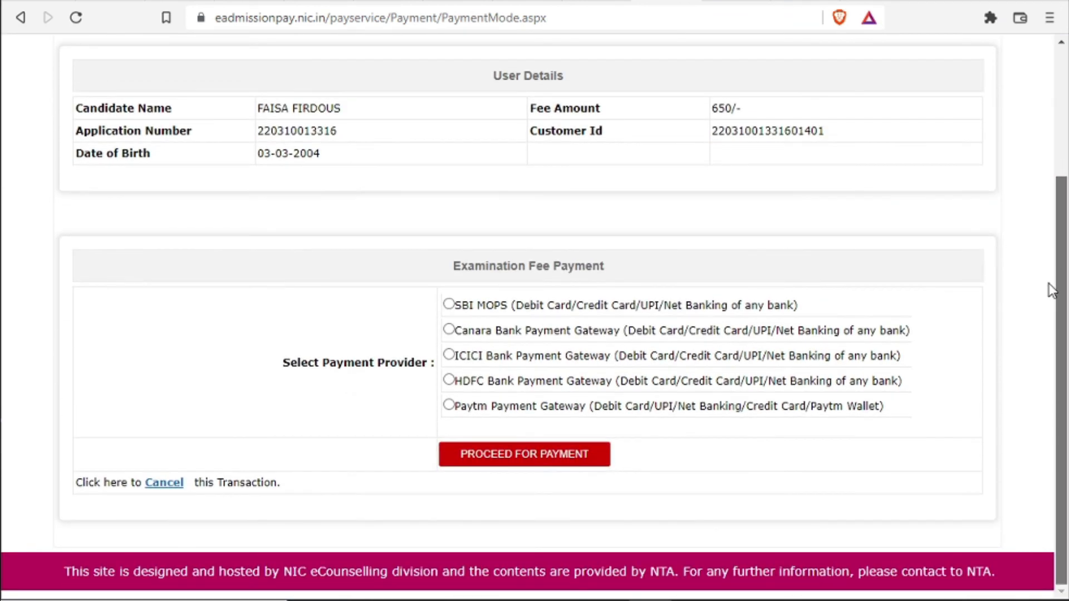
click(454, 406)
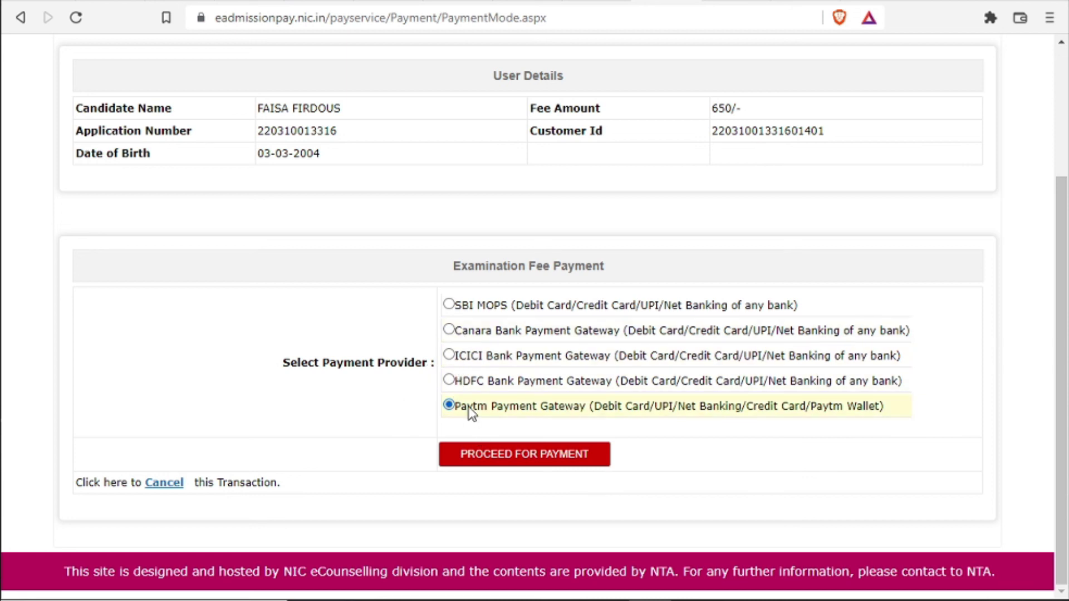
click(525, 453)
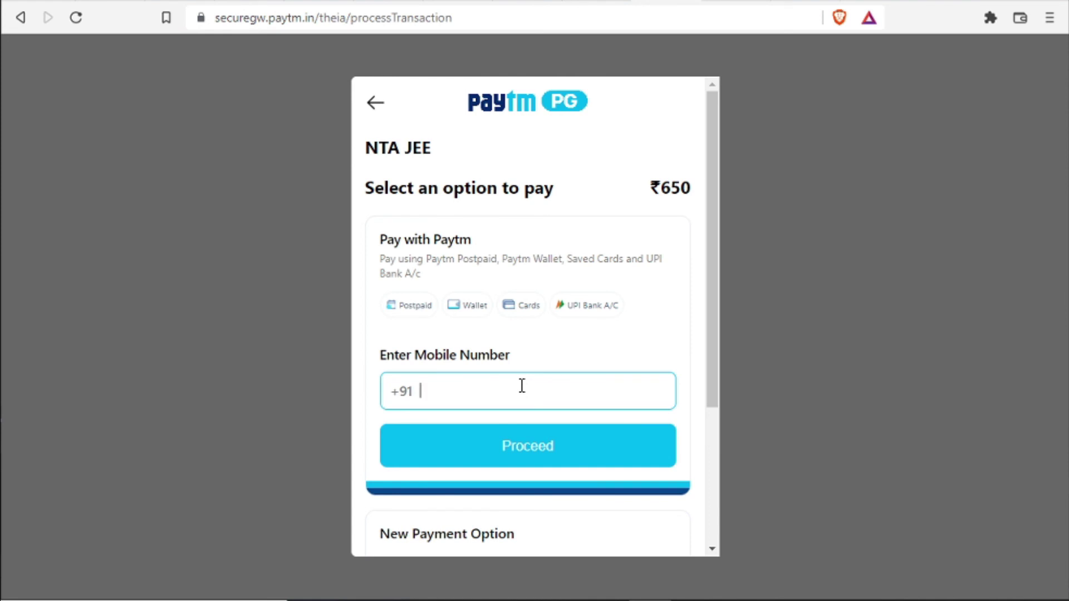
drag(712, 293, 709, 396)
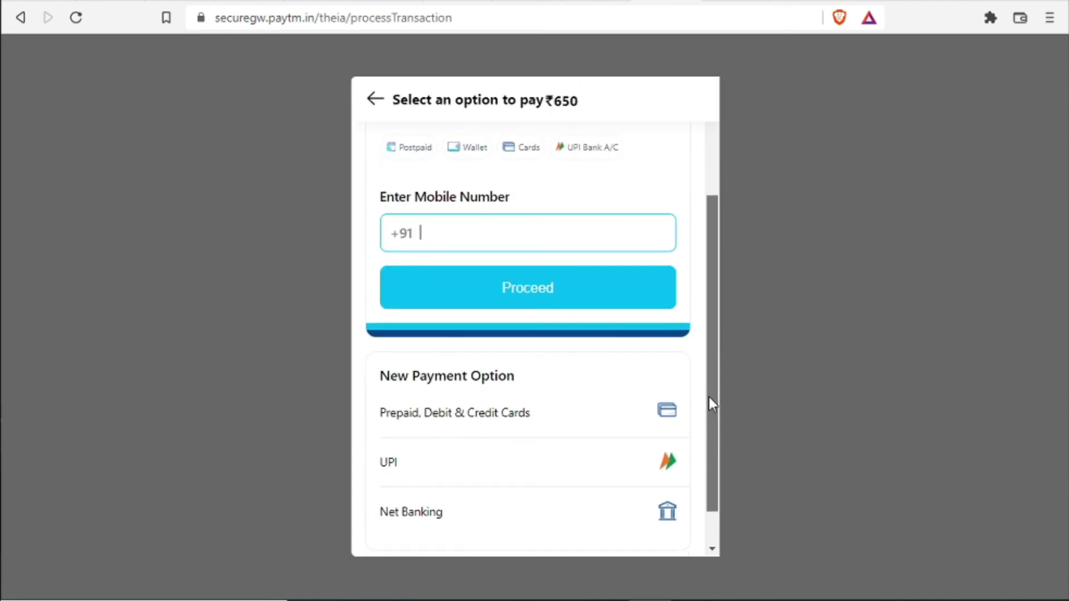
scroll(504, 191, down, 1)
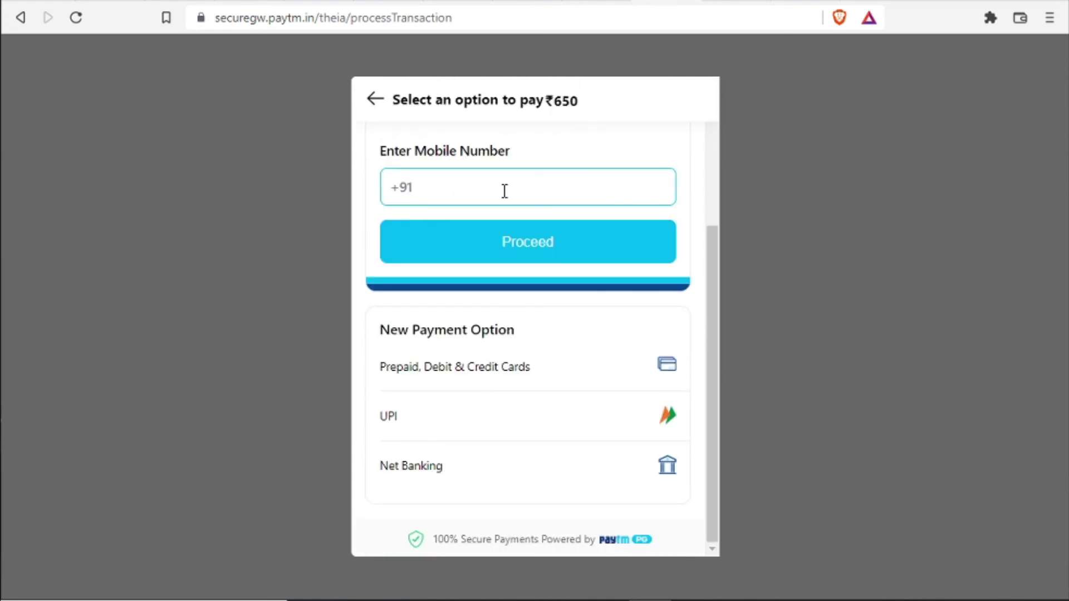
text(600)
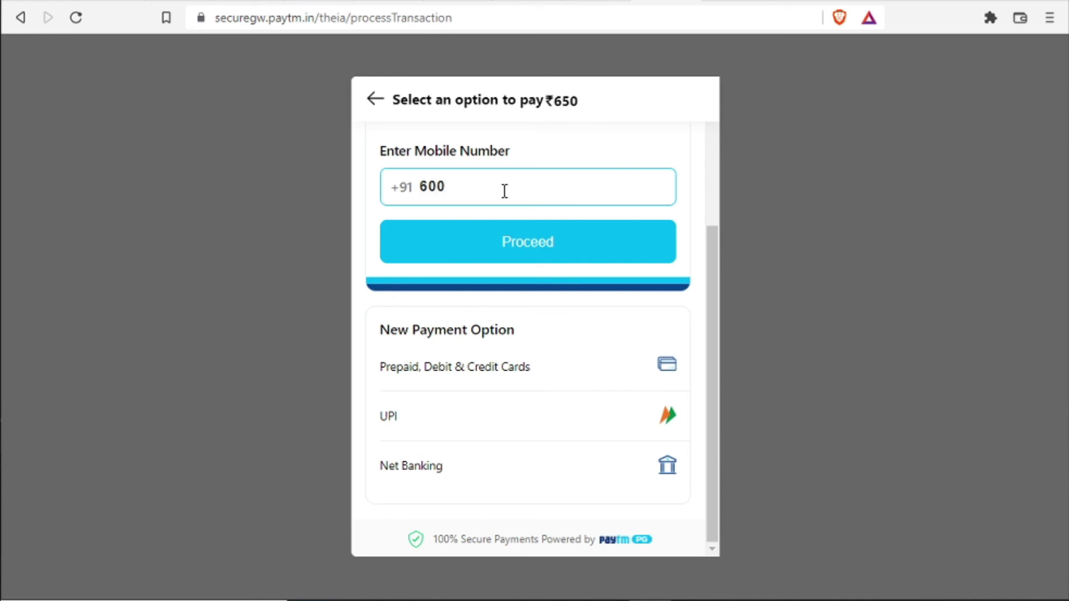